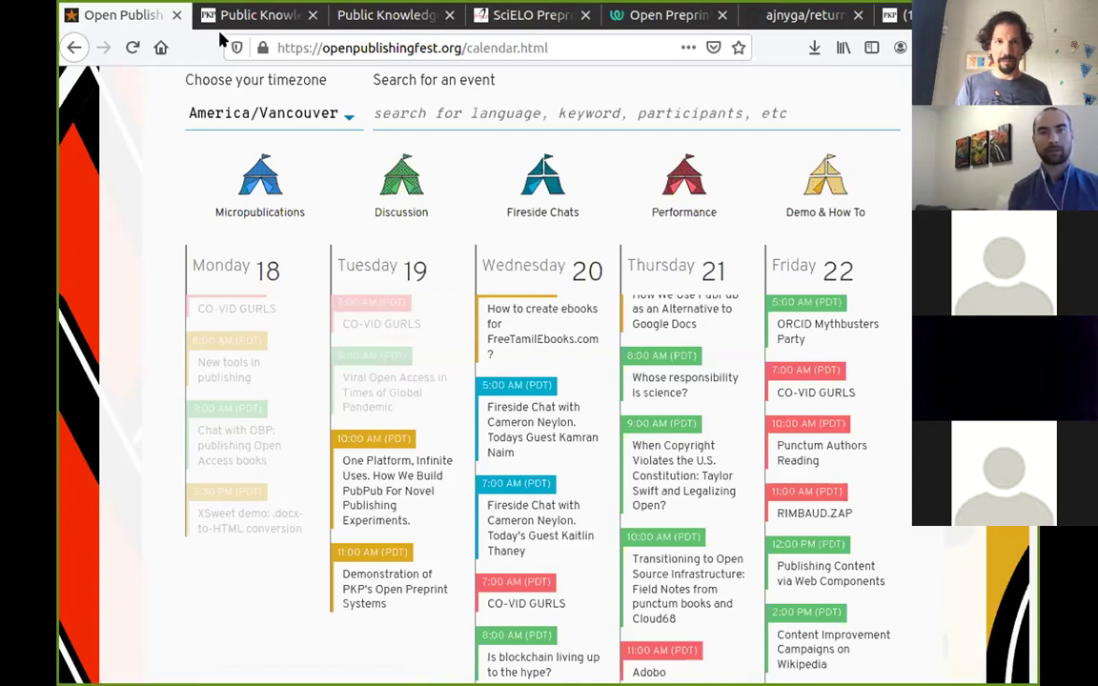
Browse the PKP site's Software > Open Preprint Systems page, then switch back to the localhost server tab.
key(ctrl+Tab)
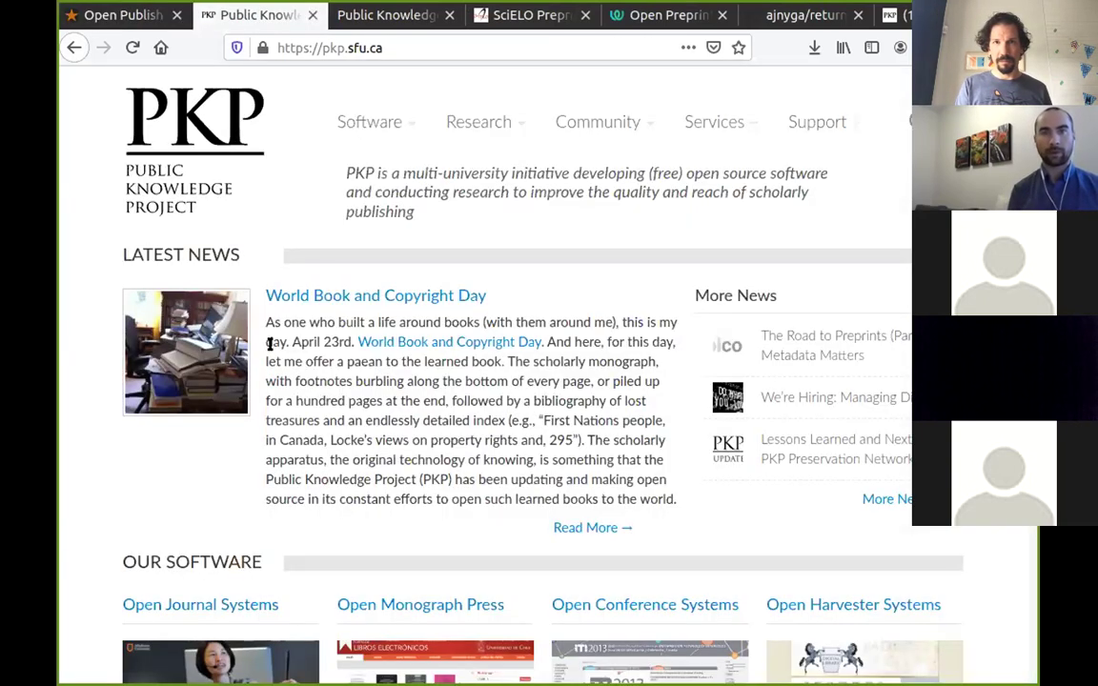
mouse_move(359, 115)
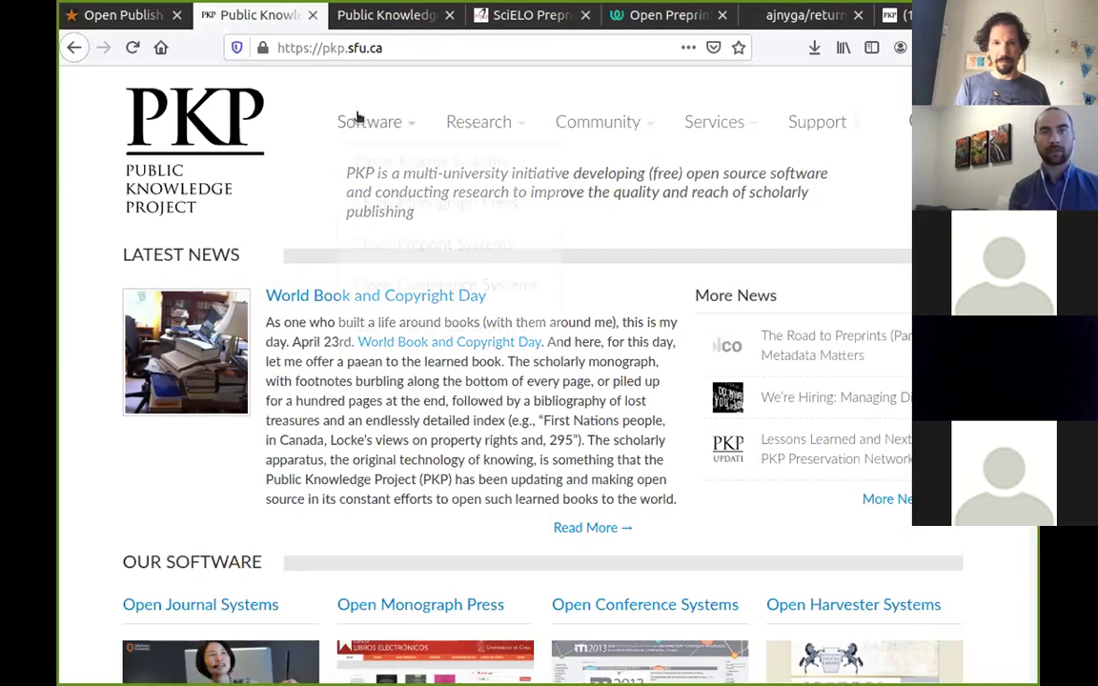
click(399, 247)
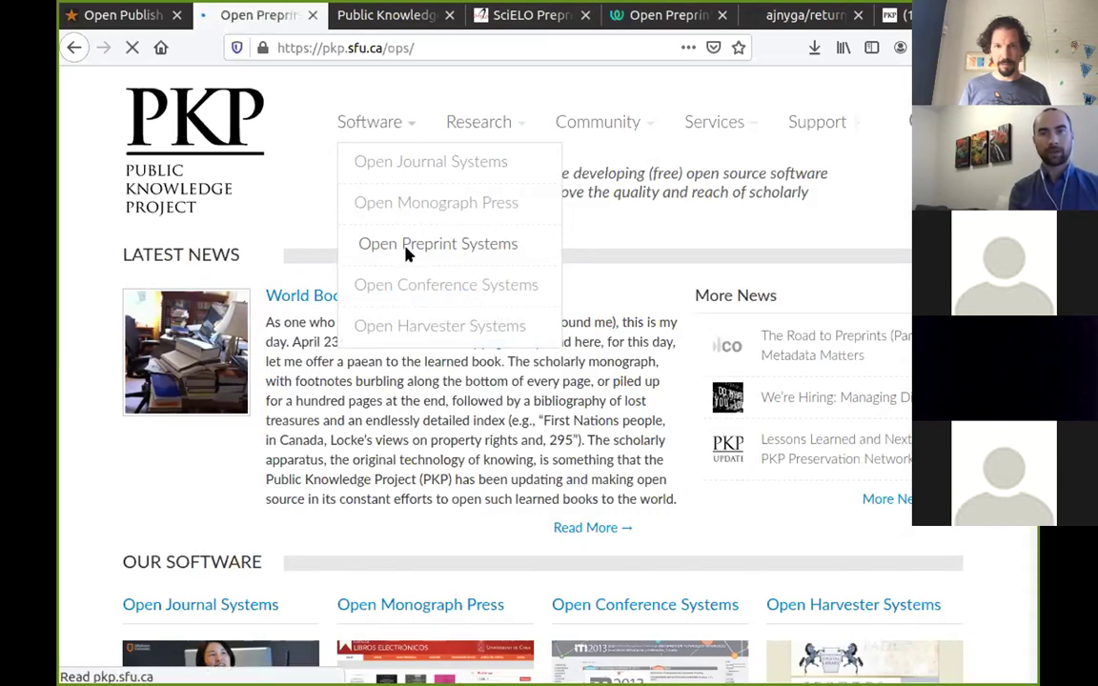
scroll(421, 387, down, 1)
scroll(427, 386, down, 2)
scroll(421, 378, down, 2)
scroll(412, 368, up, 5)
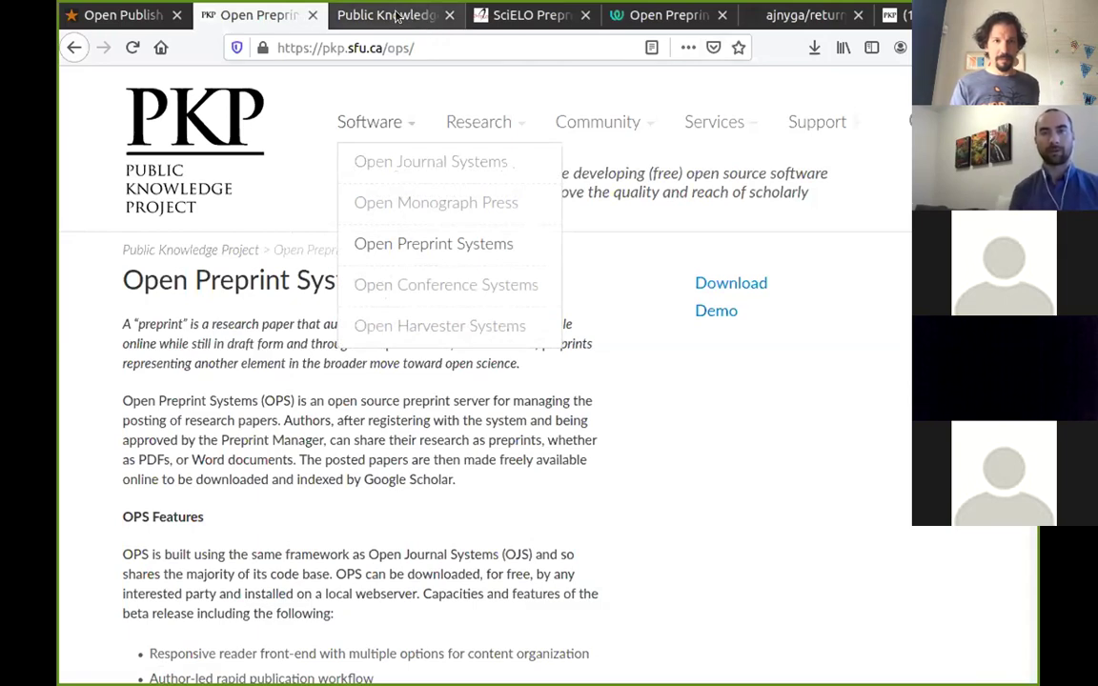
click(398, 15)
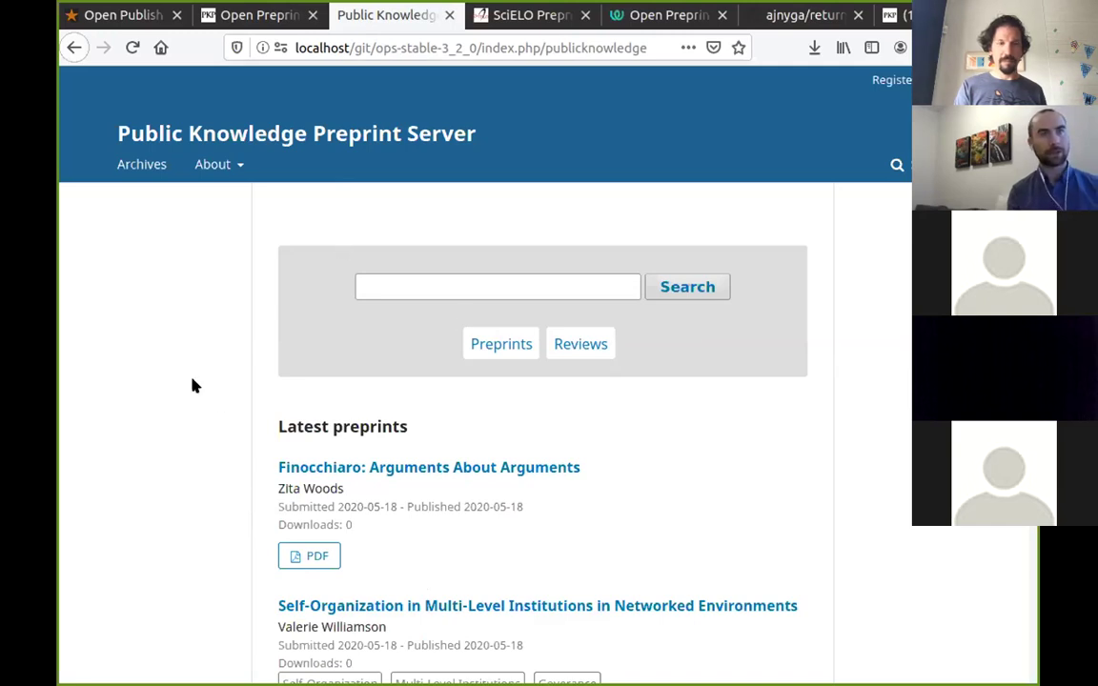
key(alt)
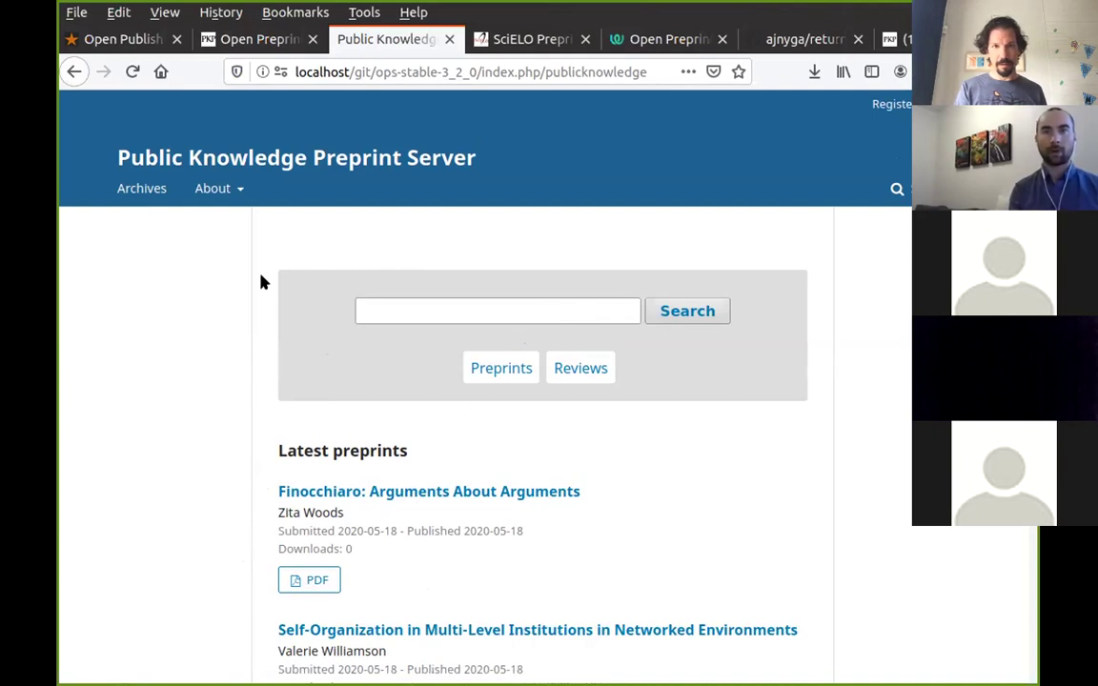
click(505, 39)
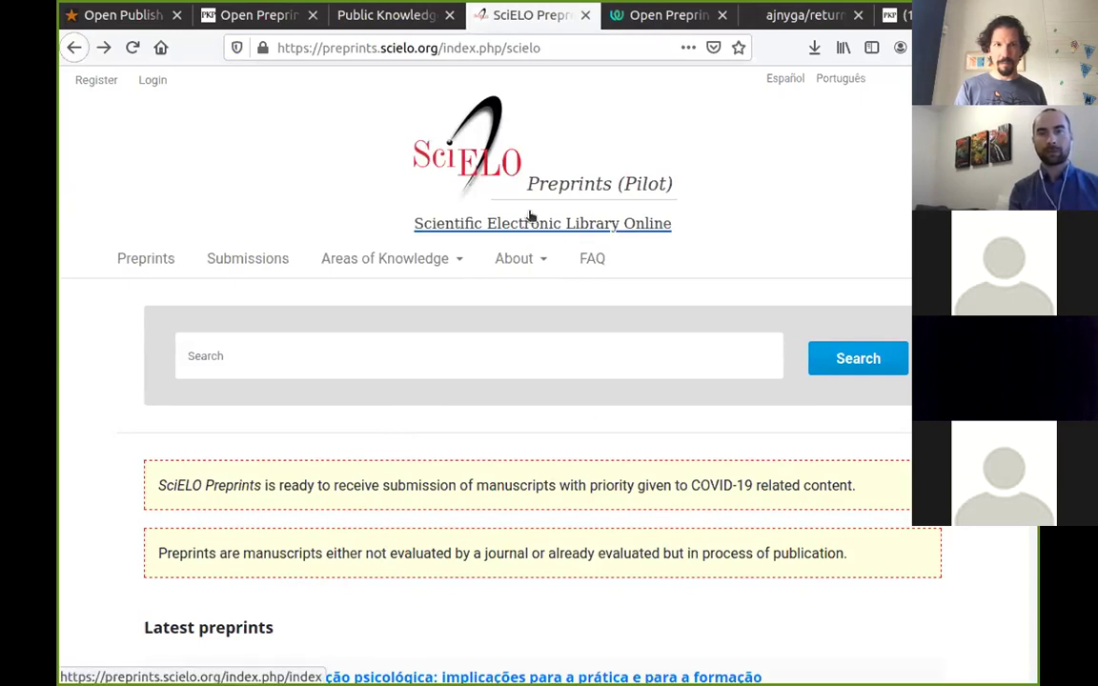
mouse_move(357, 246)
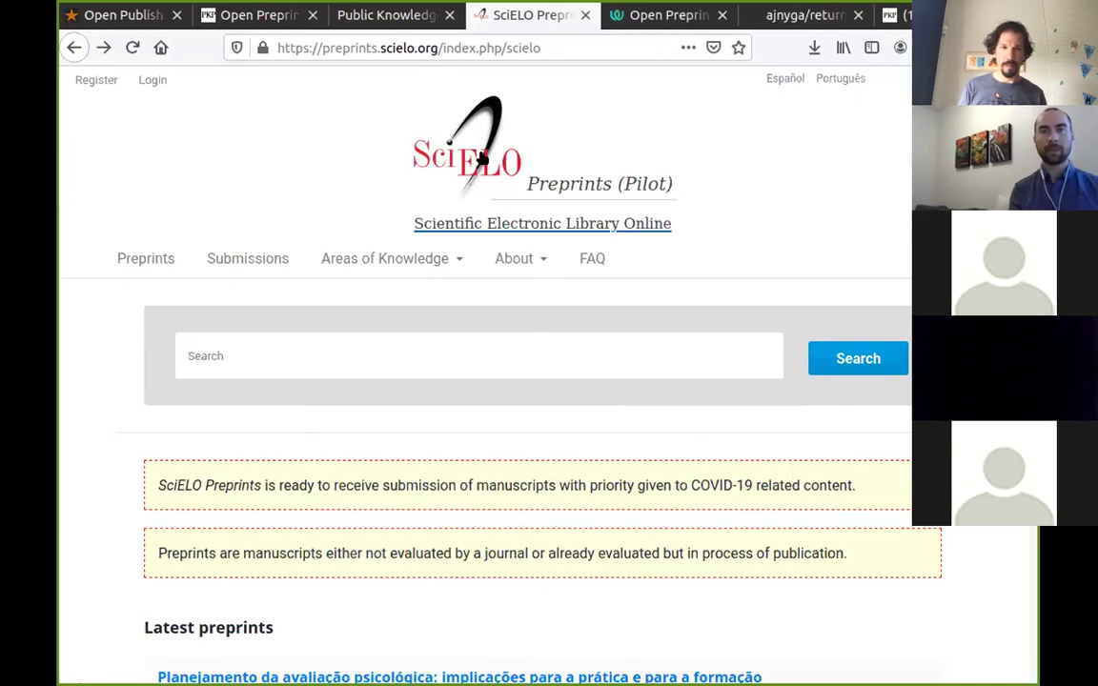
click(363, 17)
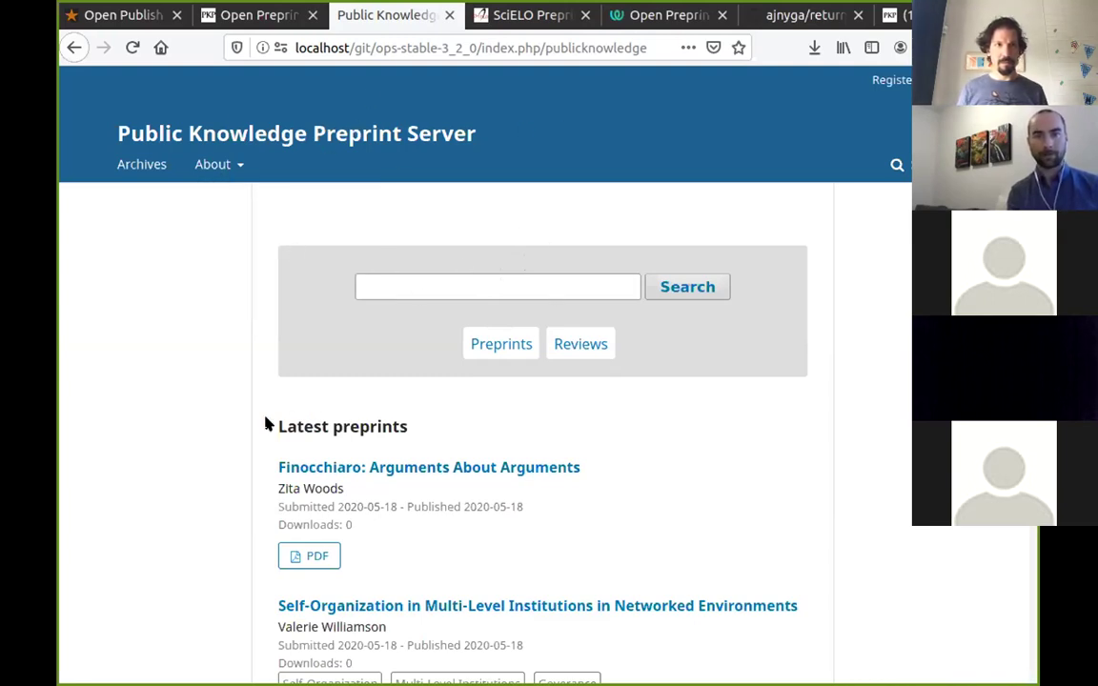
scroll(216, 459, down, 2)
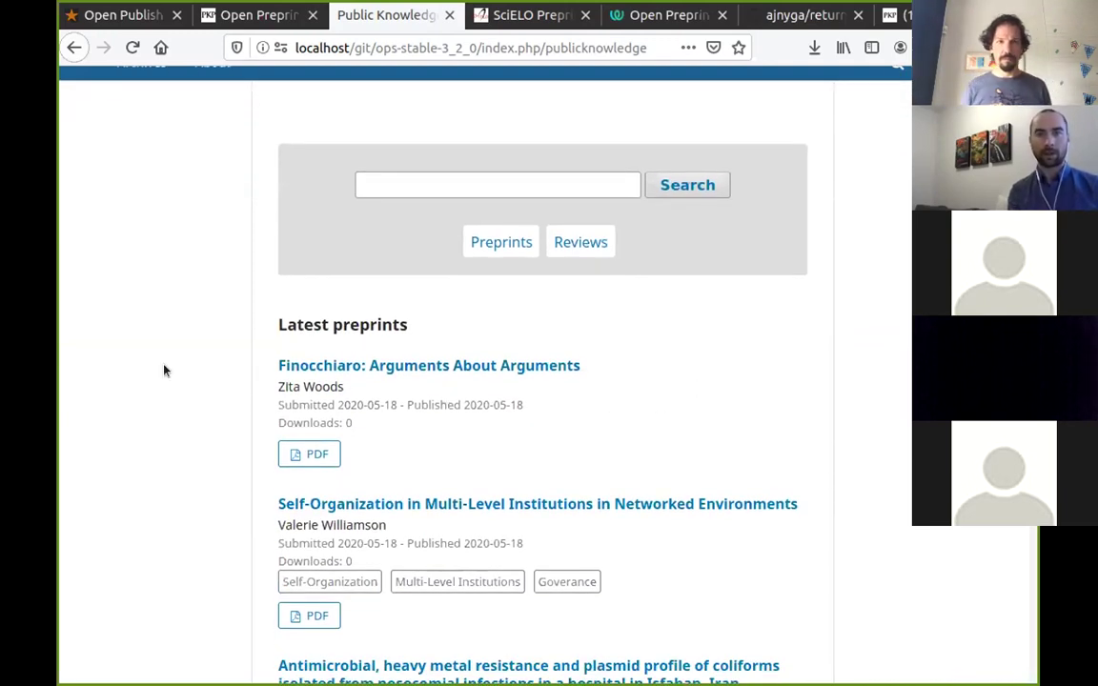
click(491, 21)
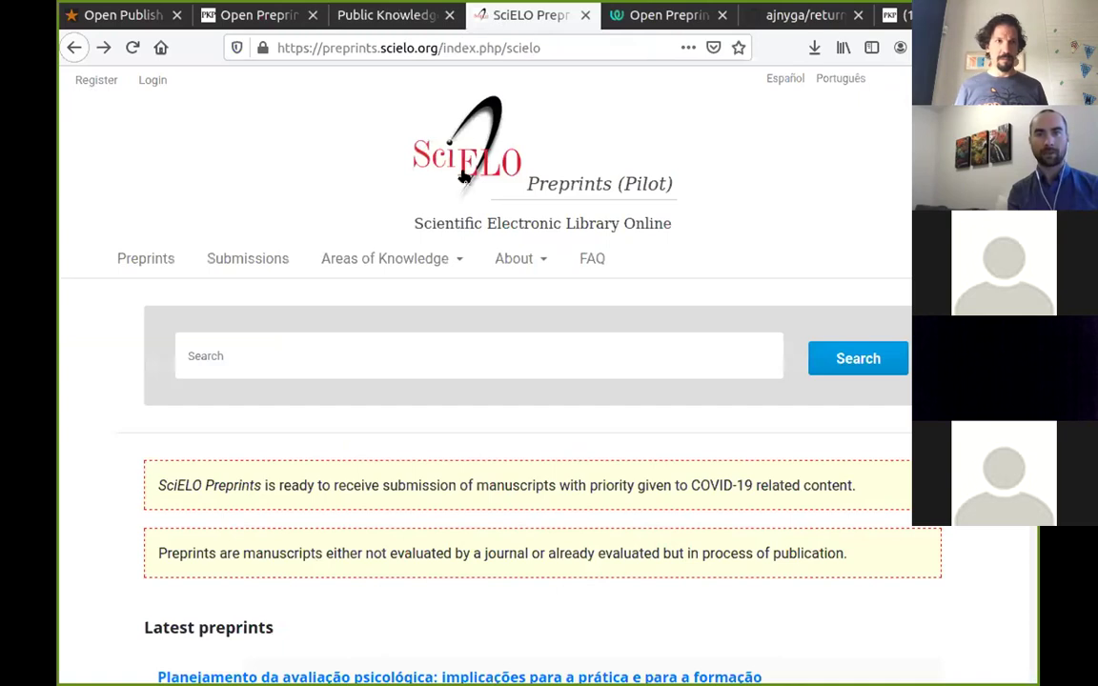
mouse_move(395, 267)
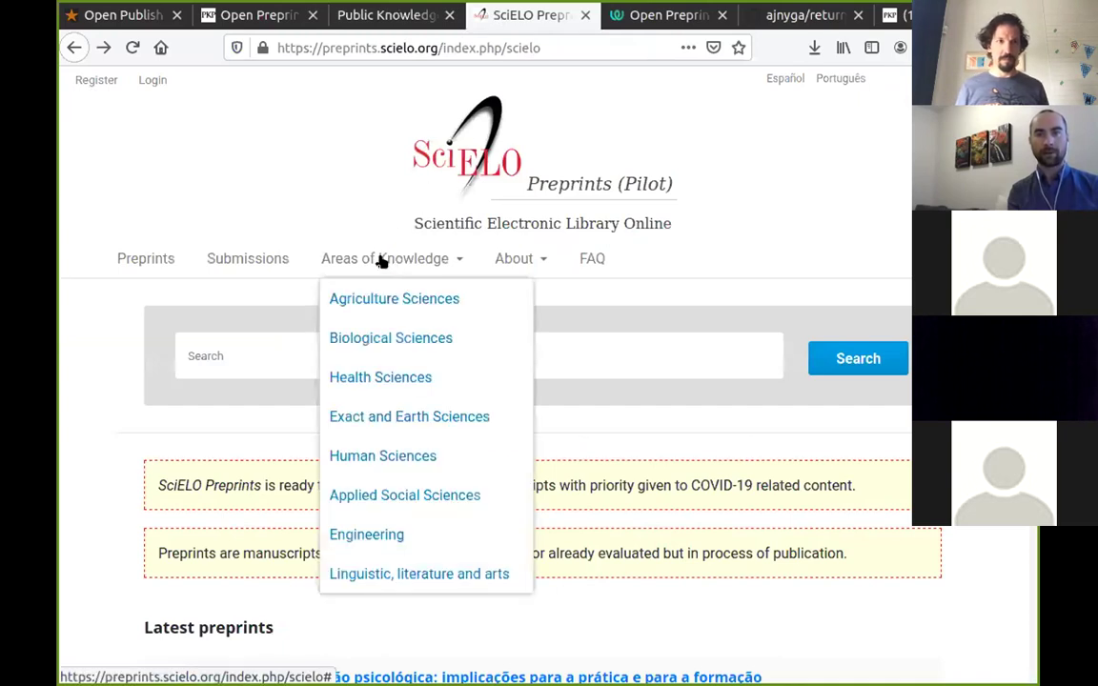
click(382, 15)
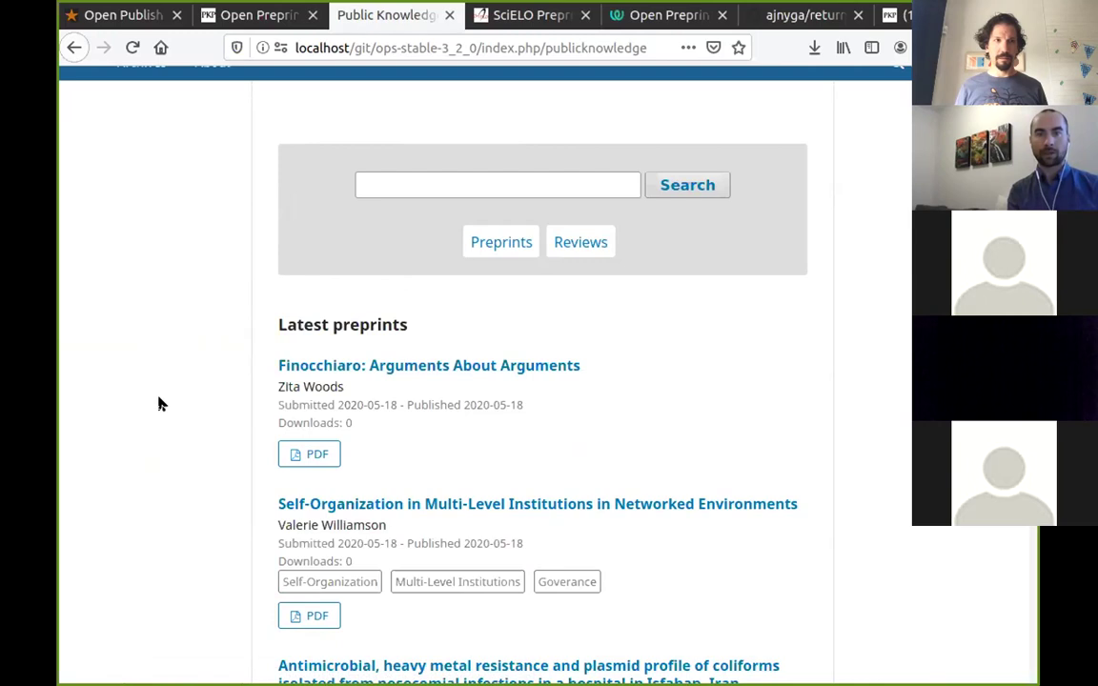
scroll(160, 404, down, 1)
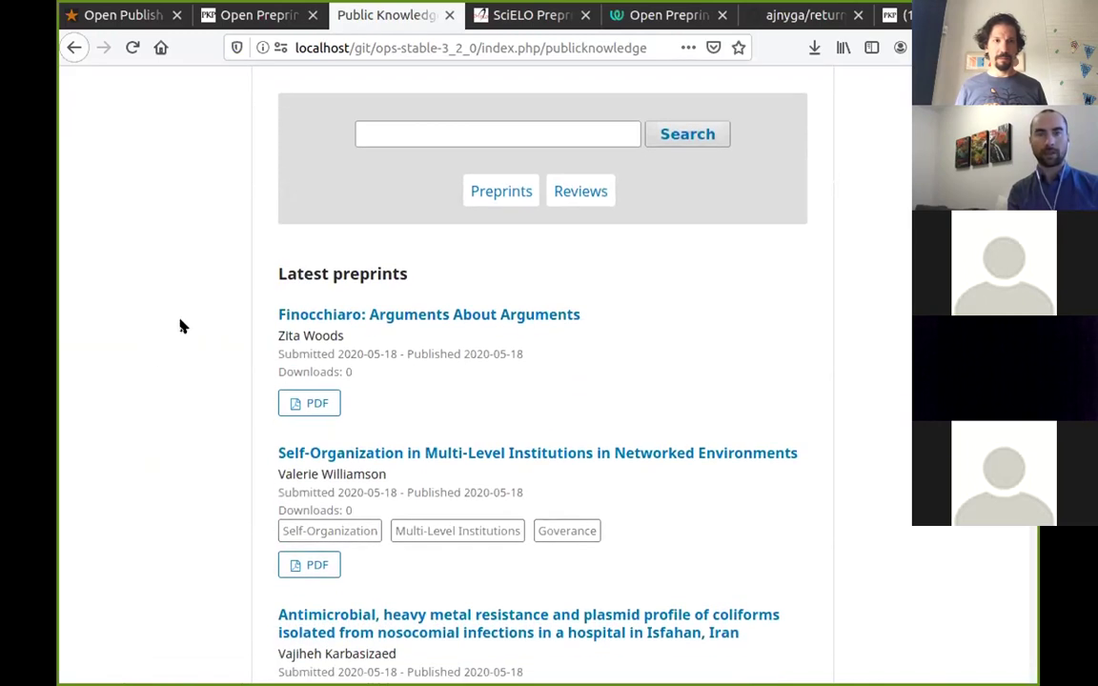
scroll(168, 306, down, 1)
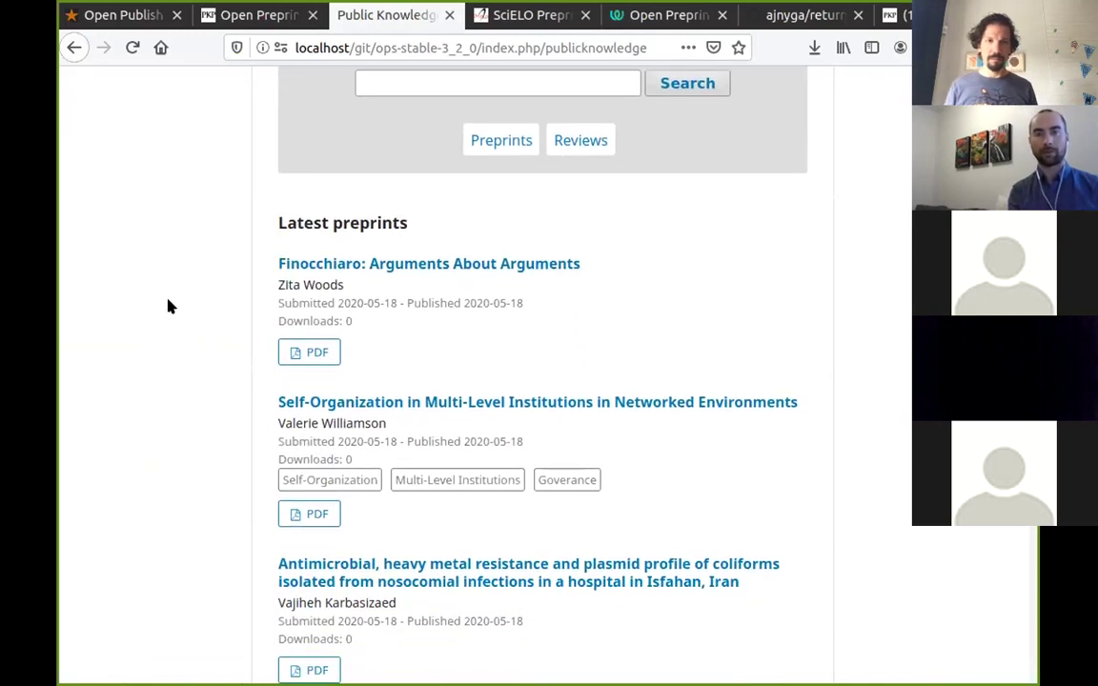
scroll(167, 306, down, 2)
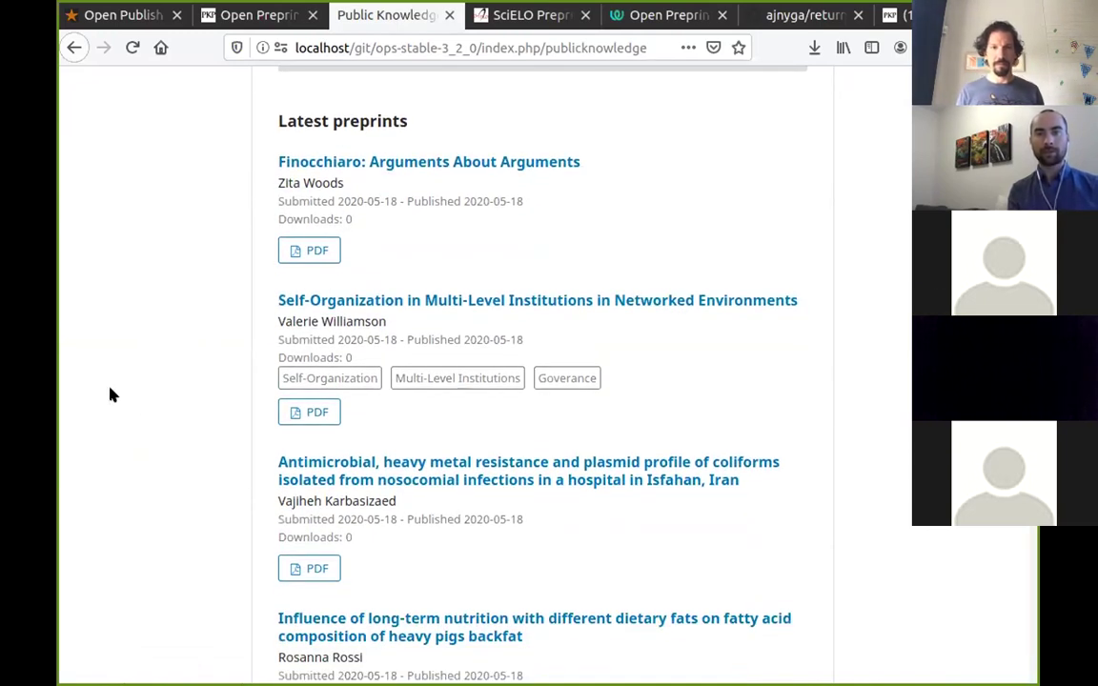
click(777, 301)
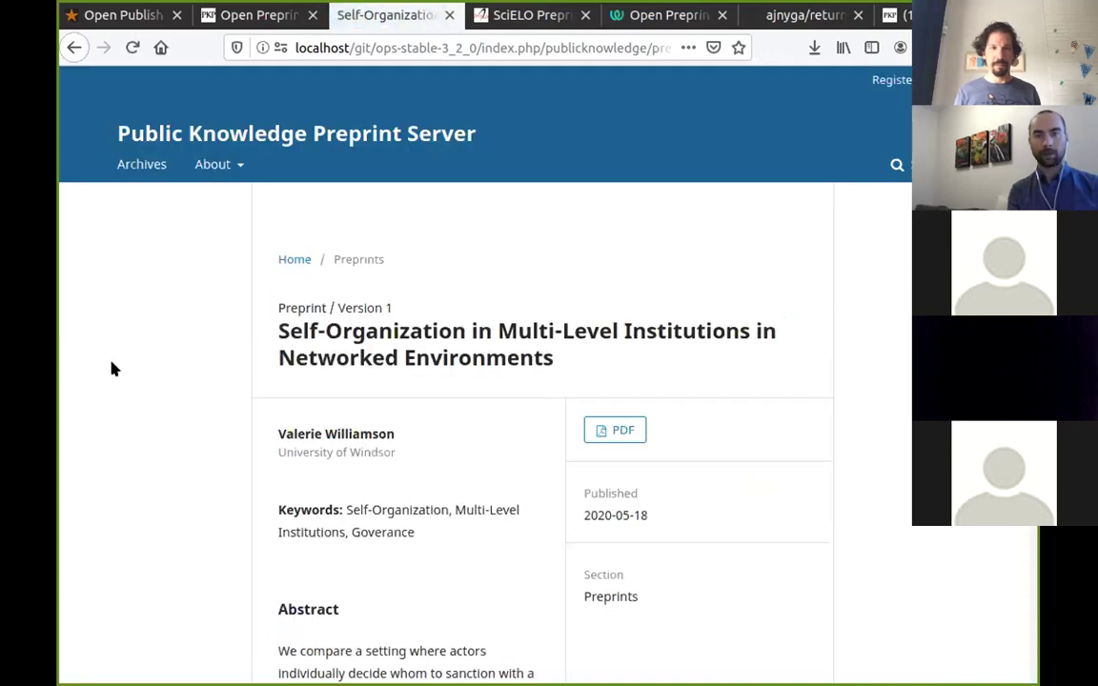
scroll(155, 358, down, 2)
triple_click(319, 221)
click(694, 251)
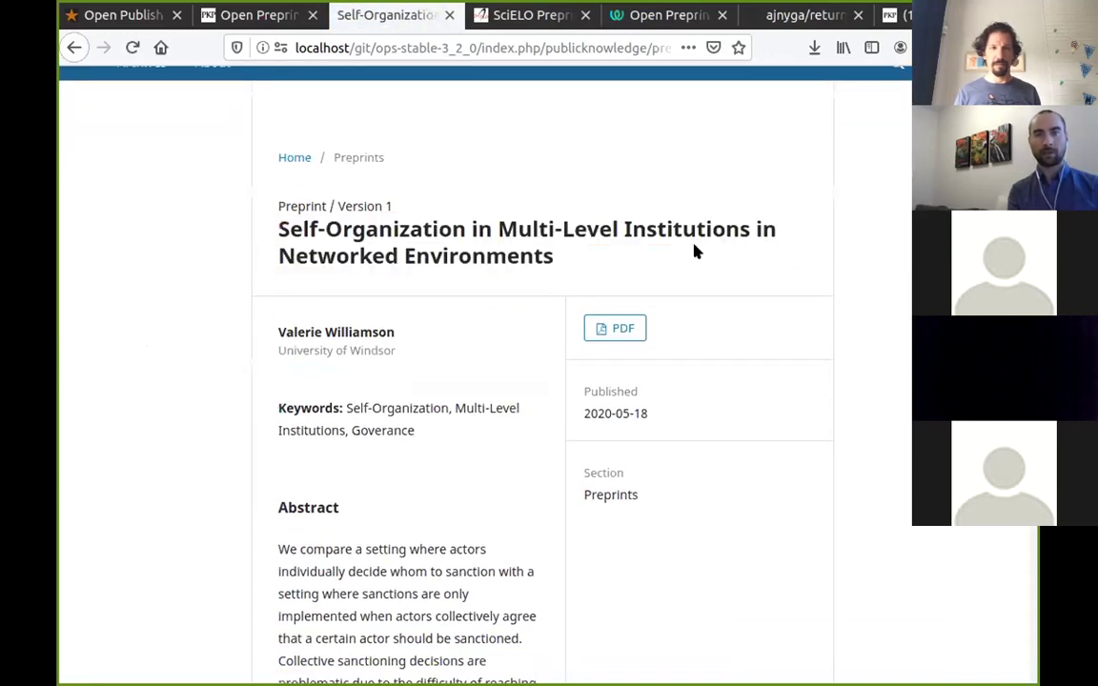
triple_click(323, 351)
click(401, 359)
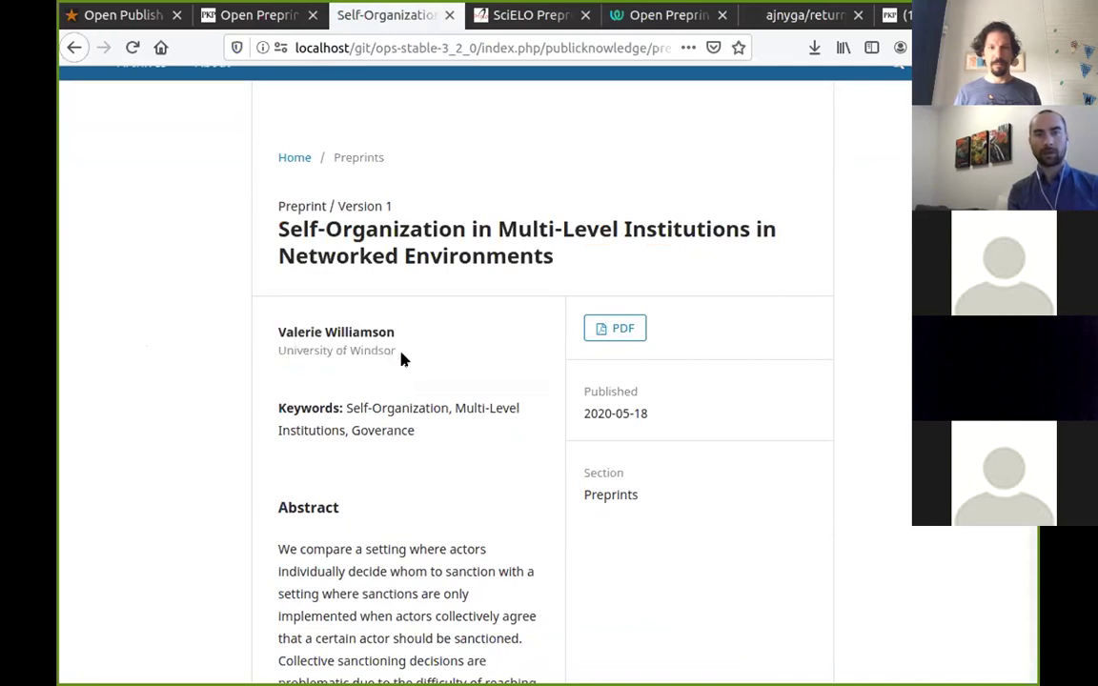
scroll(191, 420, down, 2)
drag(411, 328, 453, 333)
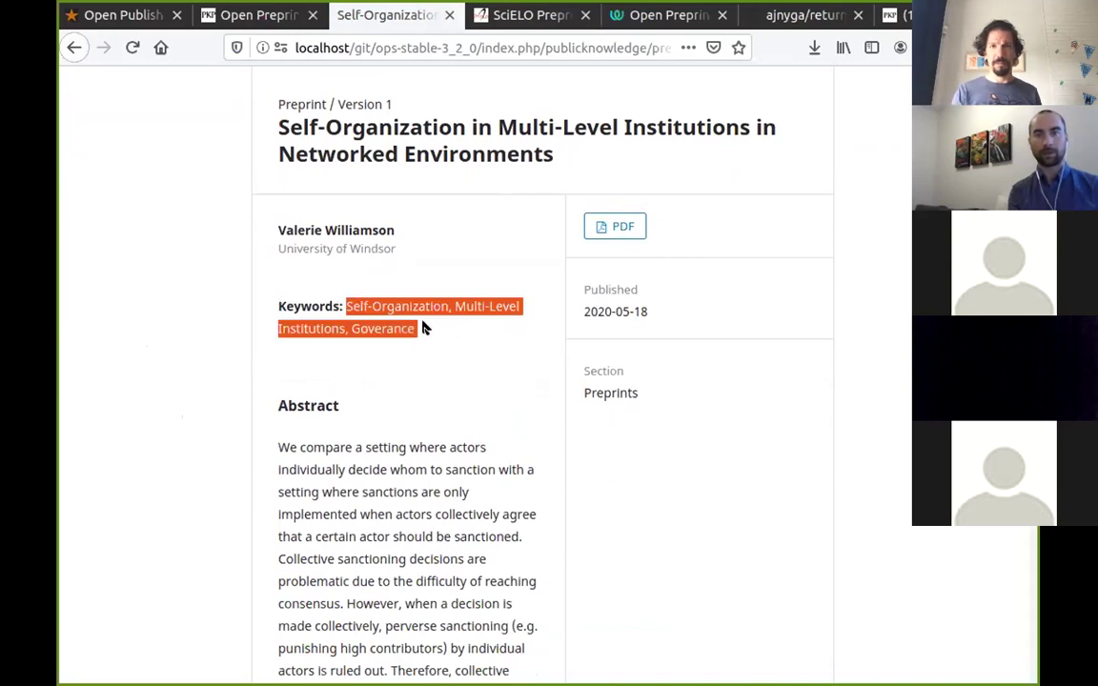
click(171, 396)
scroll(157, 392, down, 4)
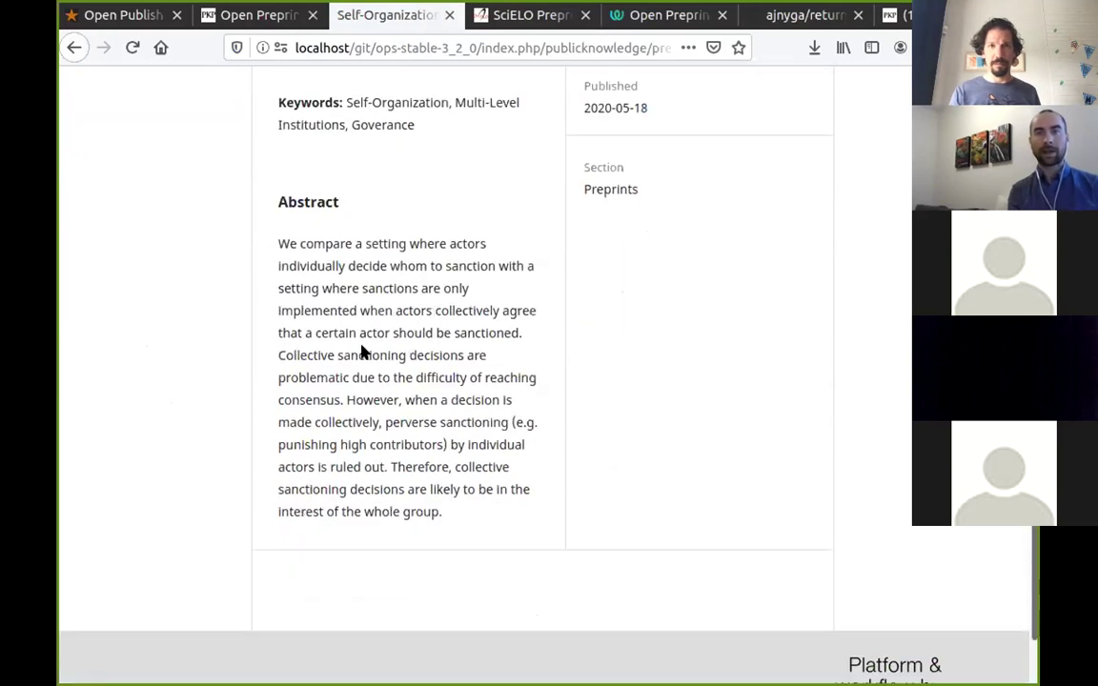
scroll(363, 351, up, 7)
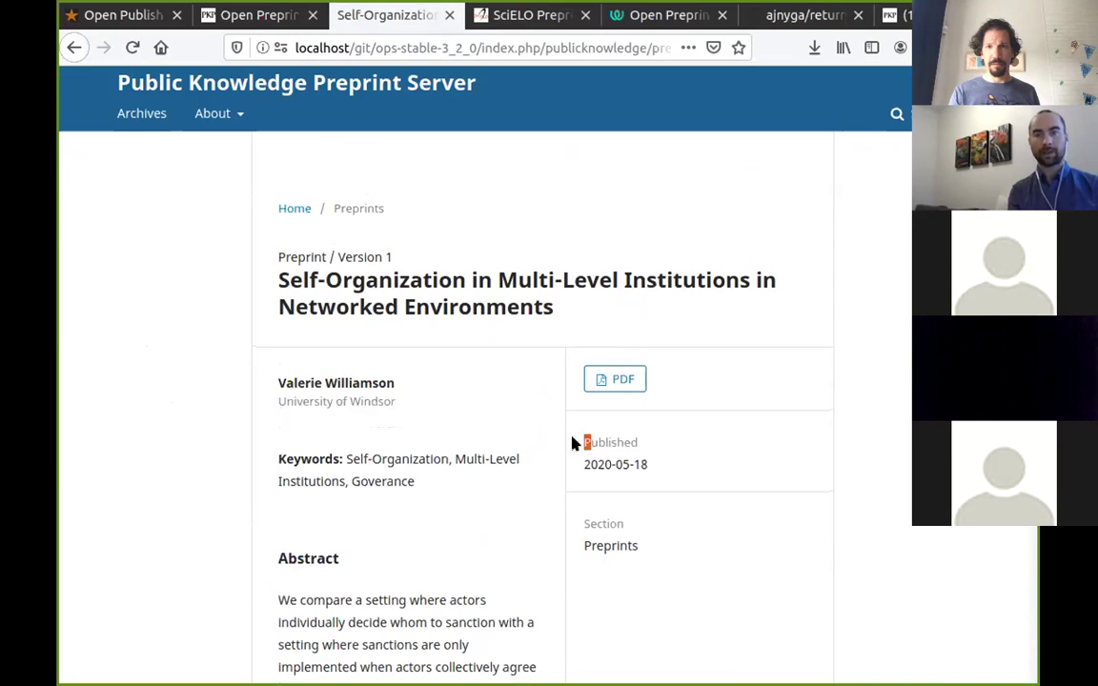
drag(575, 443, 698, 460)
click(763, 543)
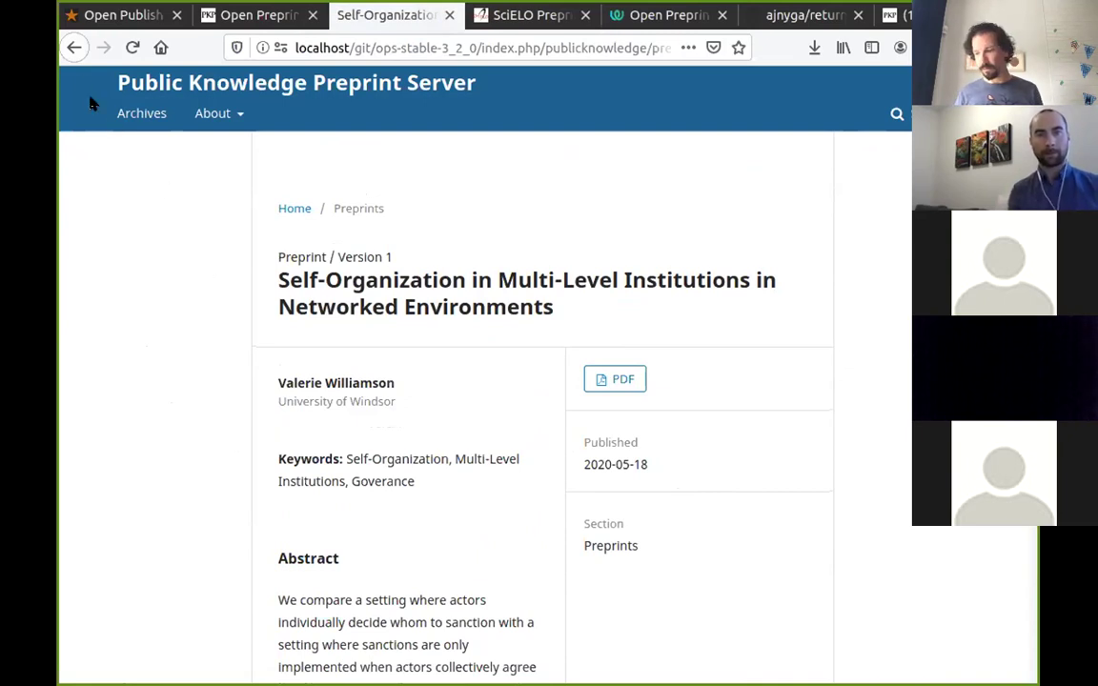
scroll(605, 407, up, 1)
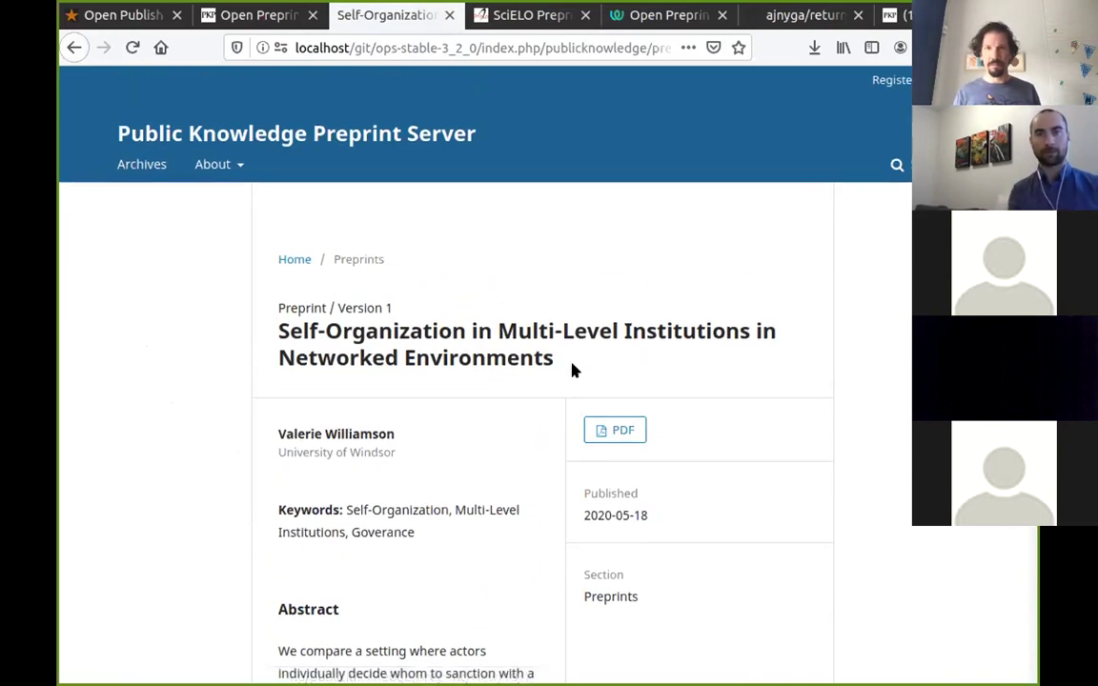
click(72, 49)
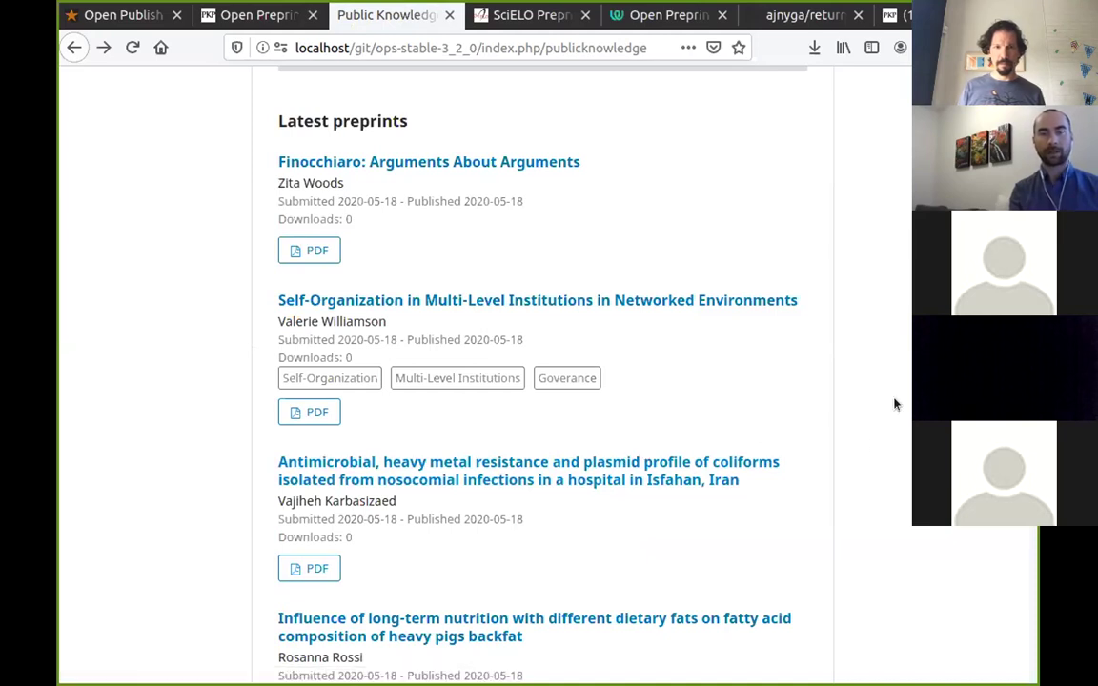
scroll(840, 466, up, 5)
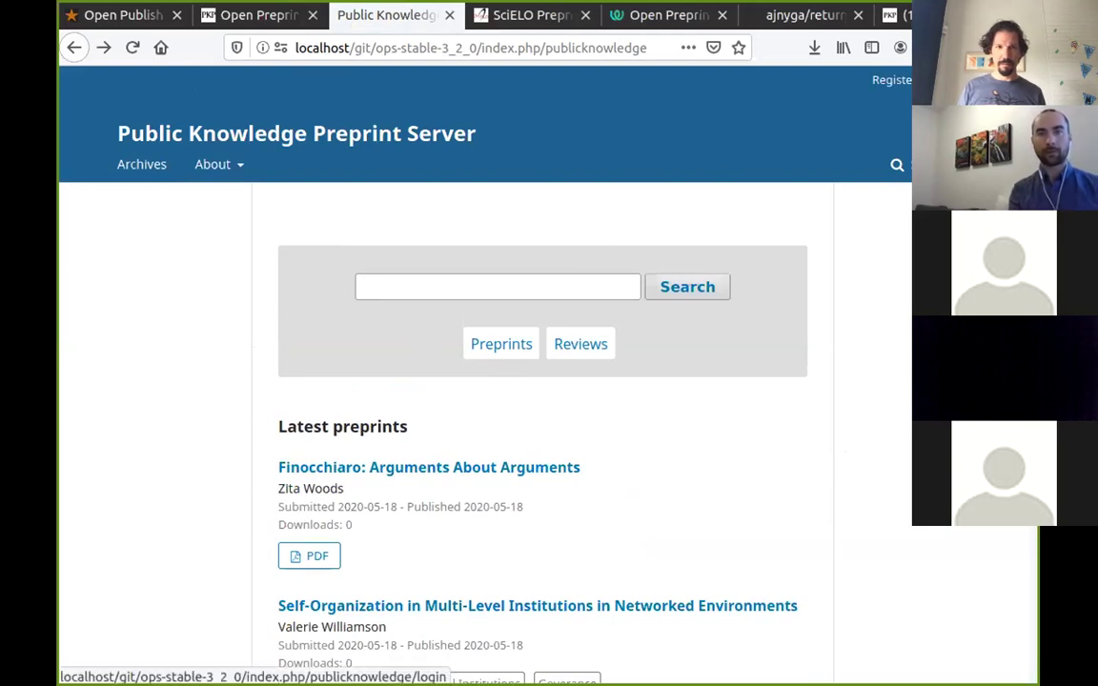
Log in to the preprint server with the author's username and password.
click(943, 79)
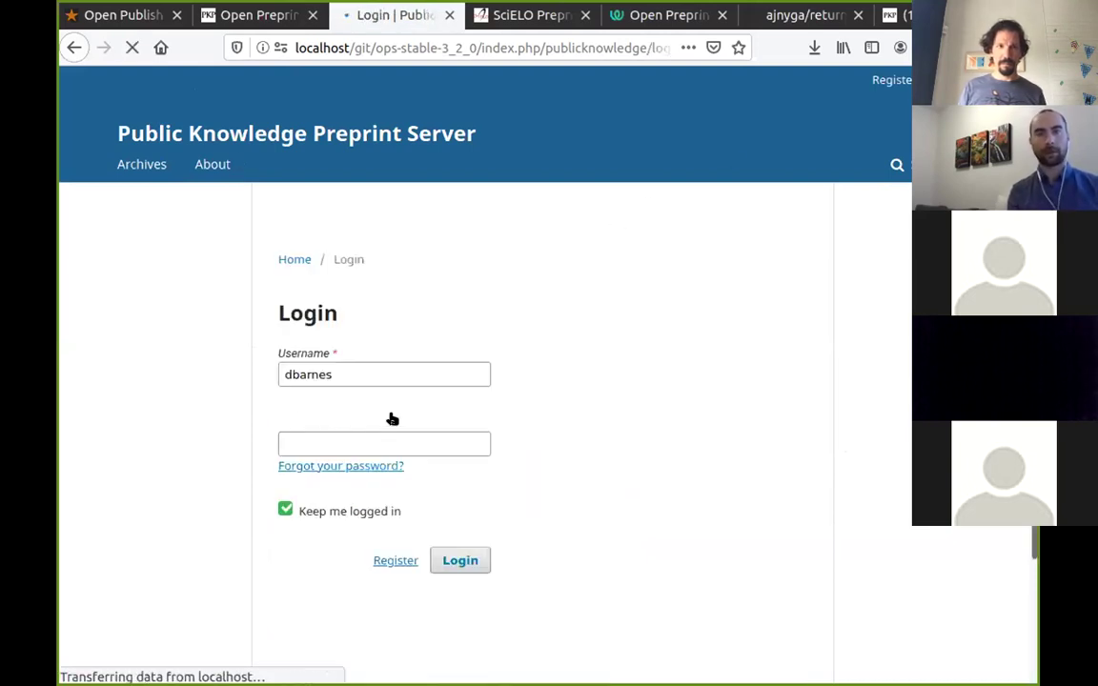
text(z)
key(ctrl+a)
text(zwoods)
key(ctrl+a)
key(Tab)
text(zwoods)
key(ctrl+a)
text(zwoodszwoods)
key(Return)
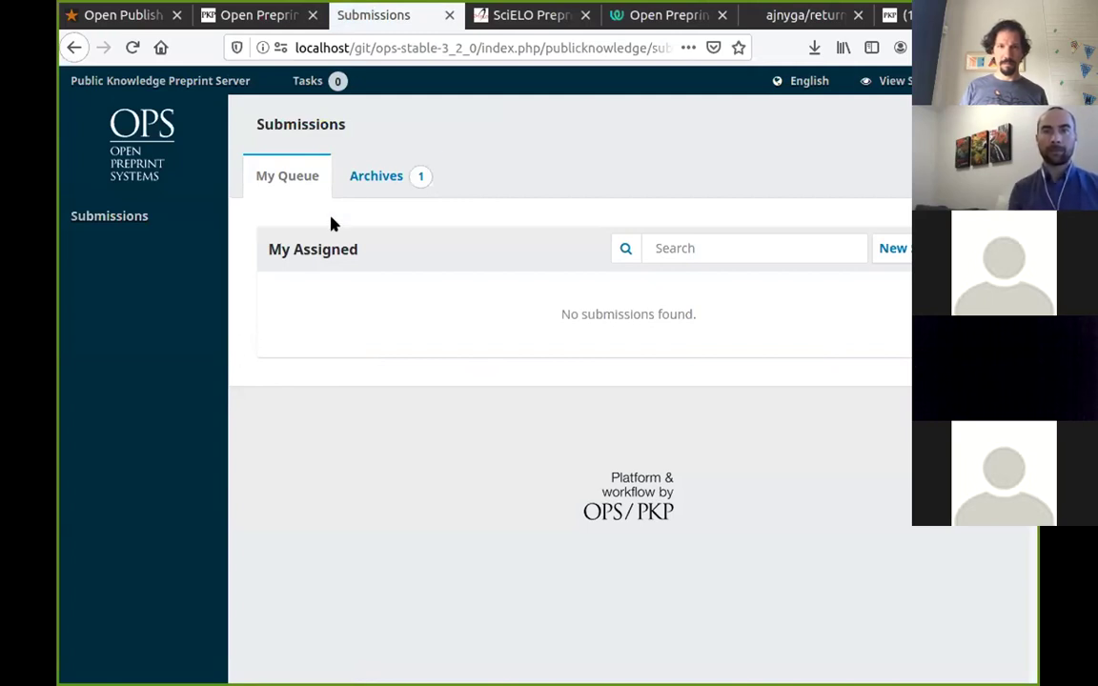
Check the Archives and My Queue lists, then begin a New Submission.
click(373, 179)
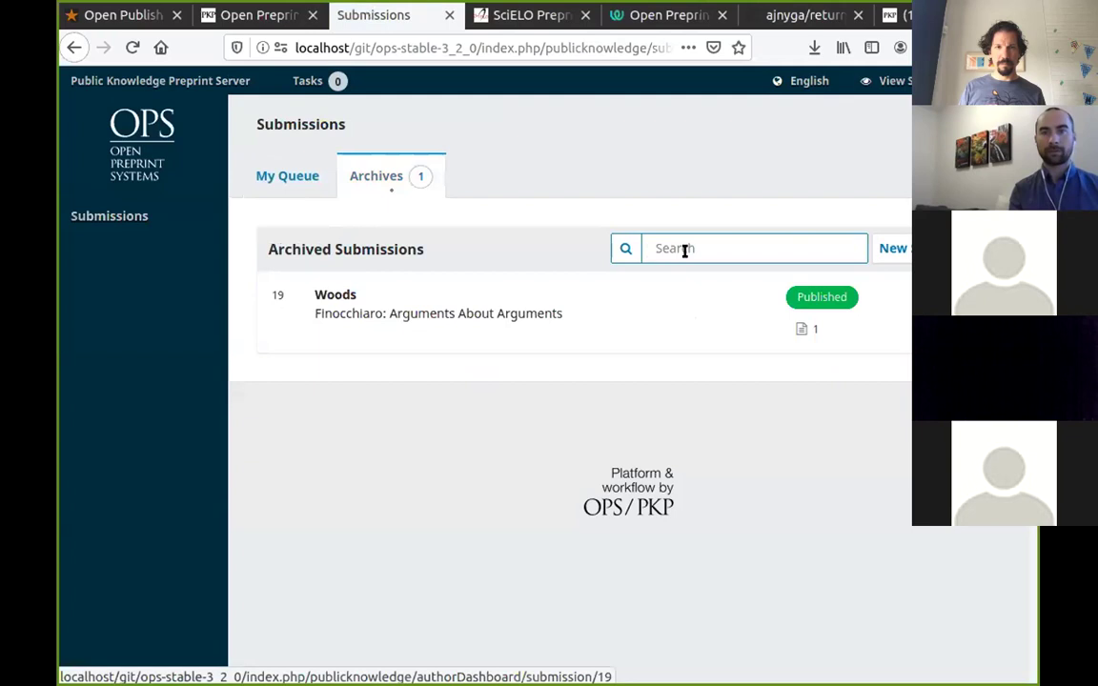
click(285, 178)
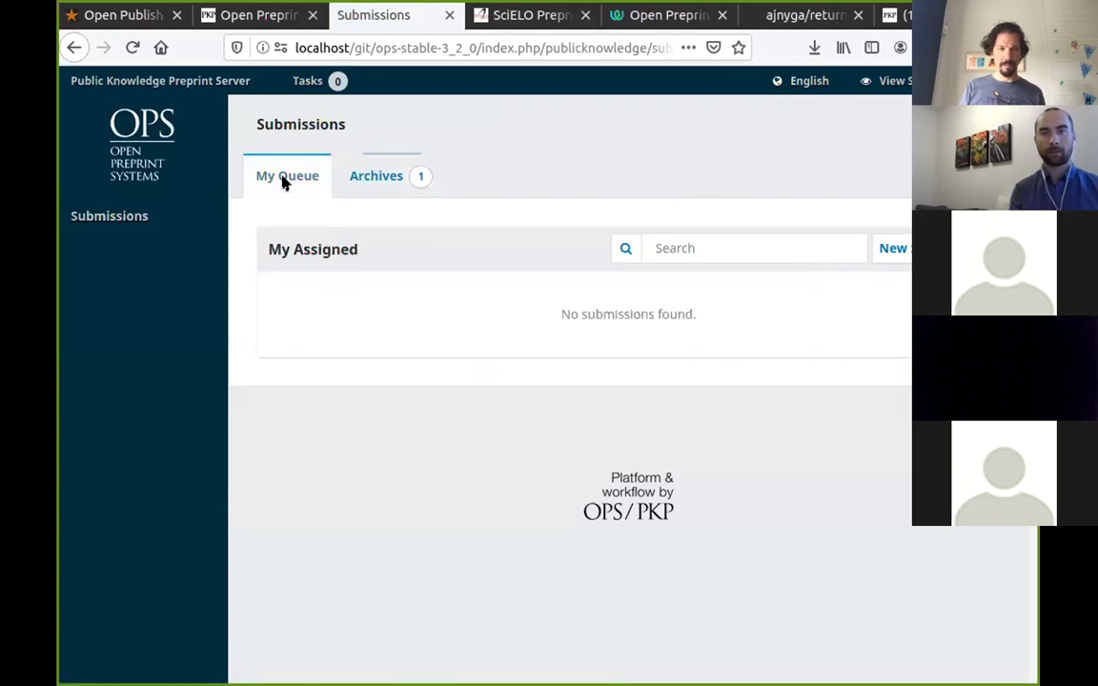
click(891, 248)
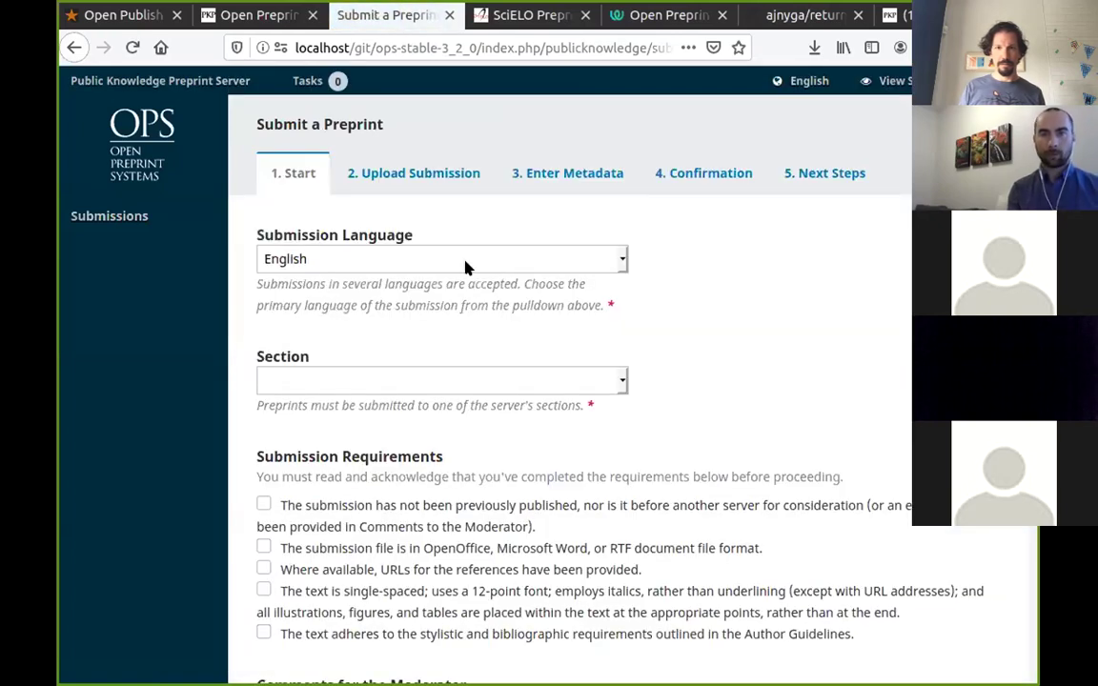
Keep English as the submission language and select the Preprints section.
click(397, 264)
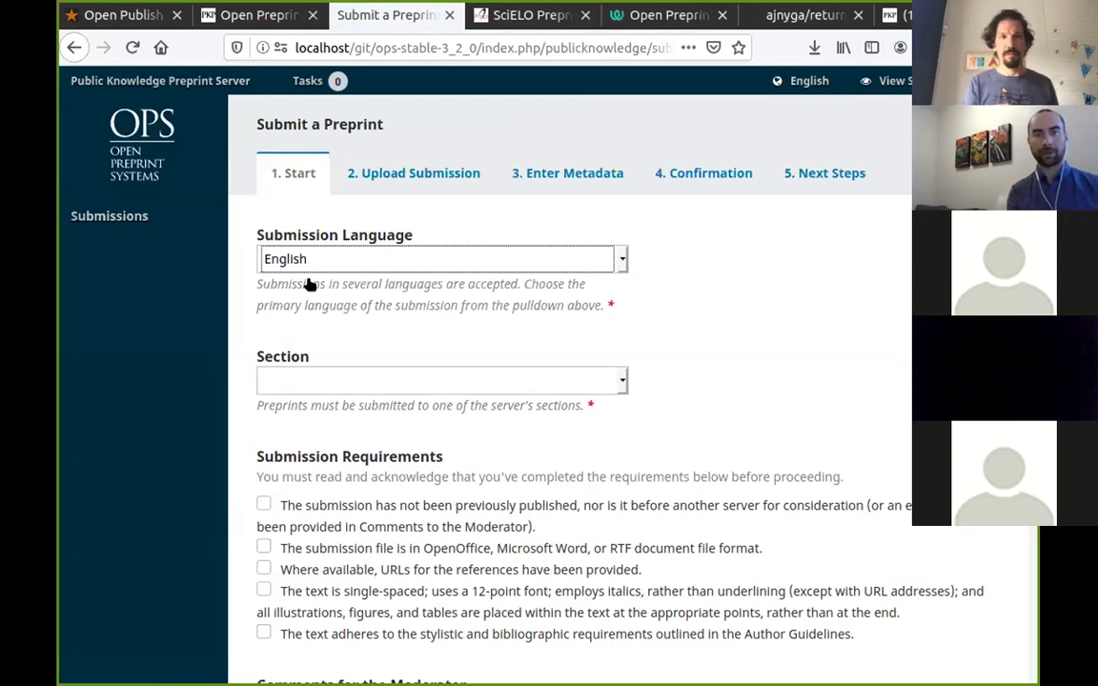
click(410, 383)
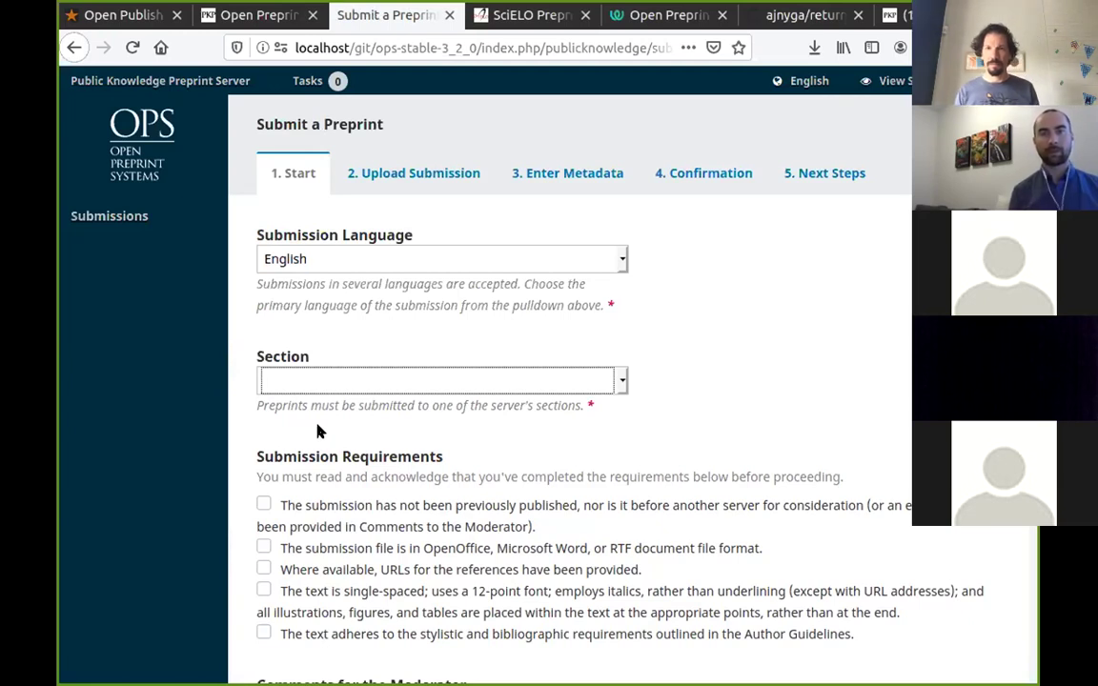
click(319, 432)
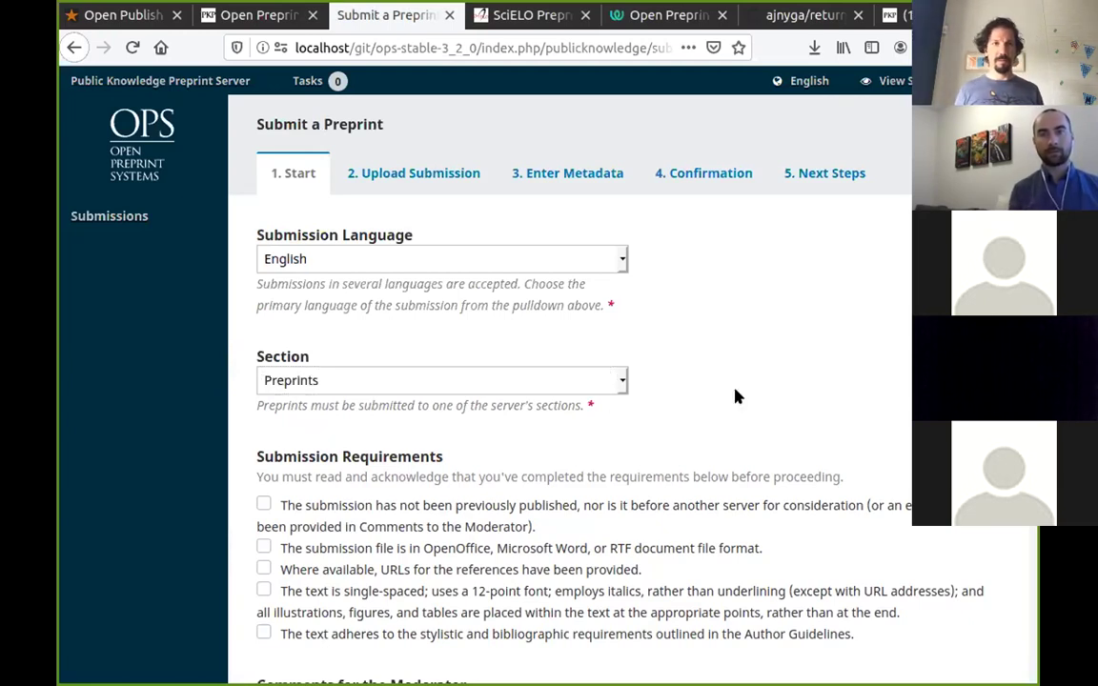
scroll(735, 395, down, 3)
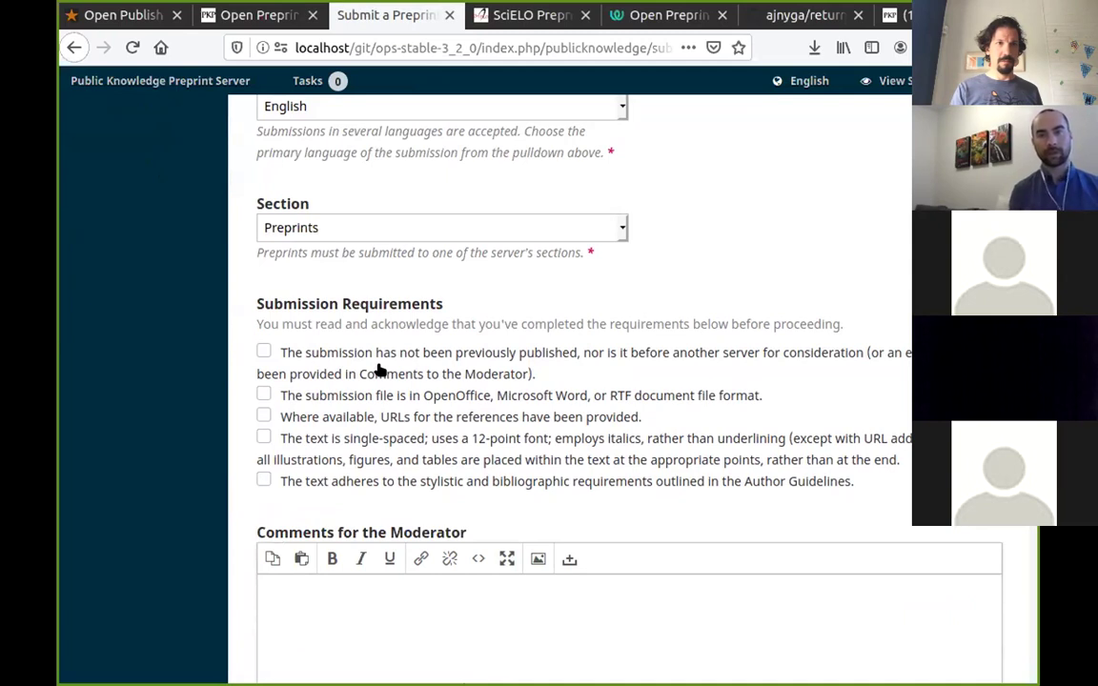
Tick all five submission requirements and the privacy consent, then save and continue.
click(264, 351)
click(264, 394)
click(264, 415)
click(301, 441)
click(311, 482)
scroll(315, 476, down, 2)
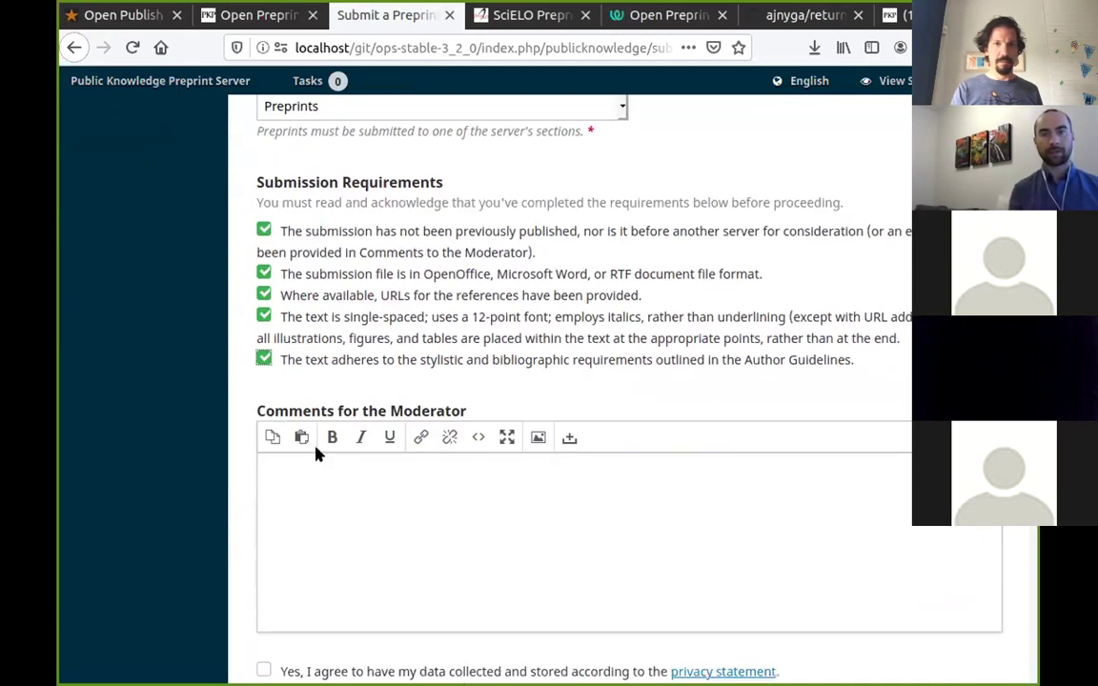
scroll(317, 454, down, 2)
click(264, 536)
click(328, 591)
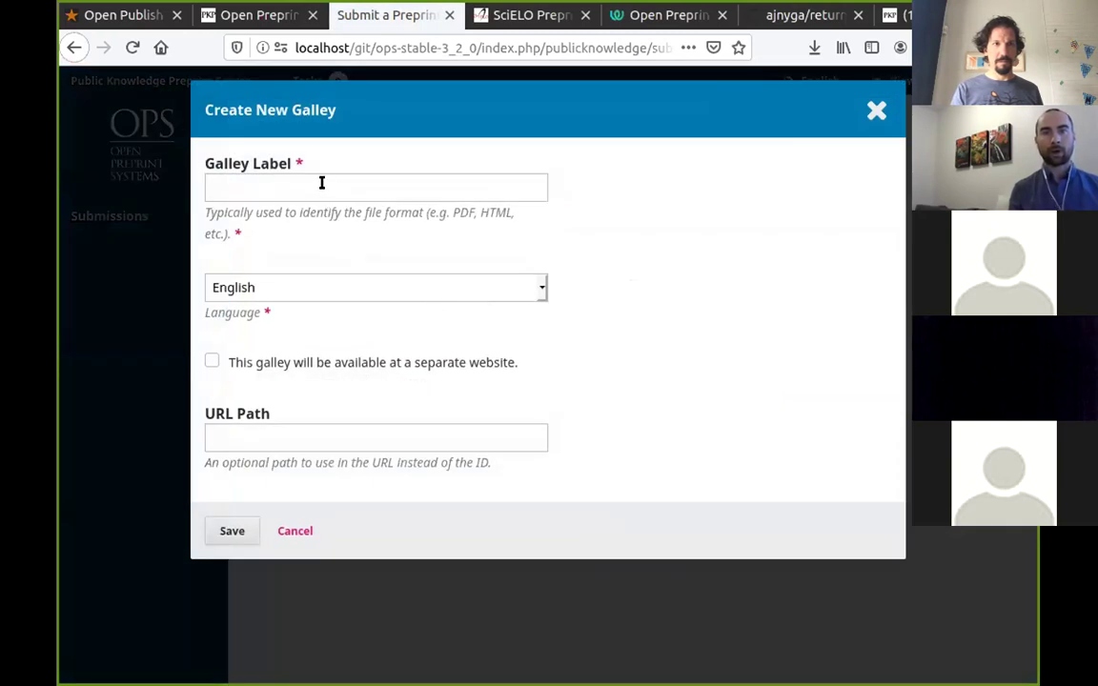
Create a new galley with the label 'PDF'.
click(321, 185)
text(PDF)
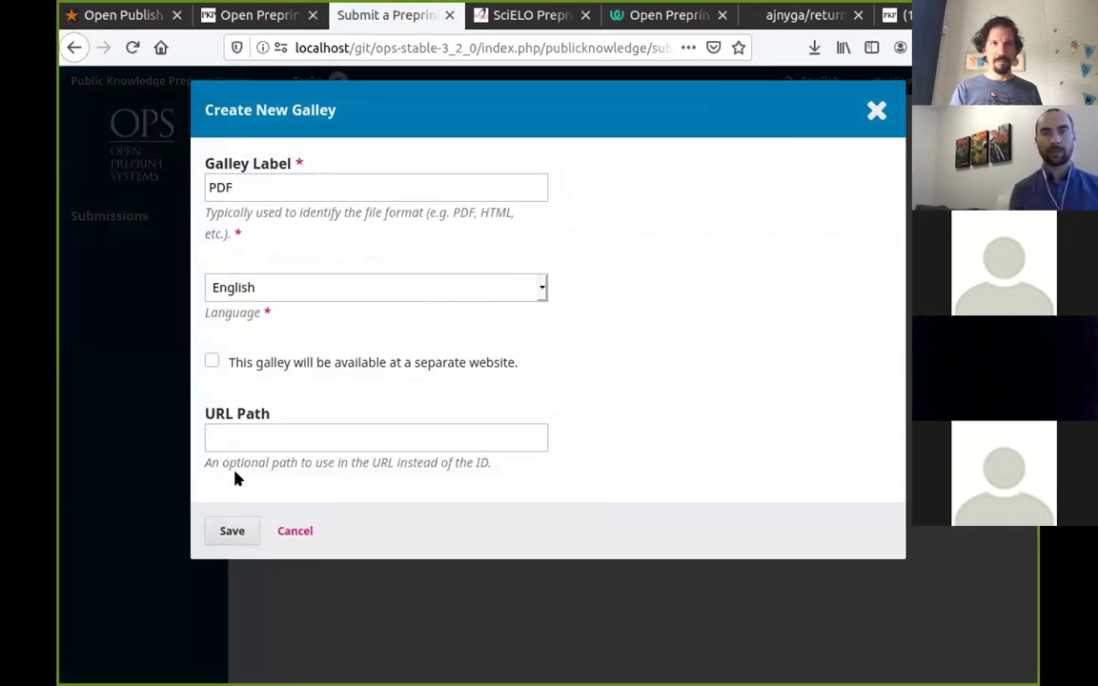
click(232, 531)
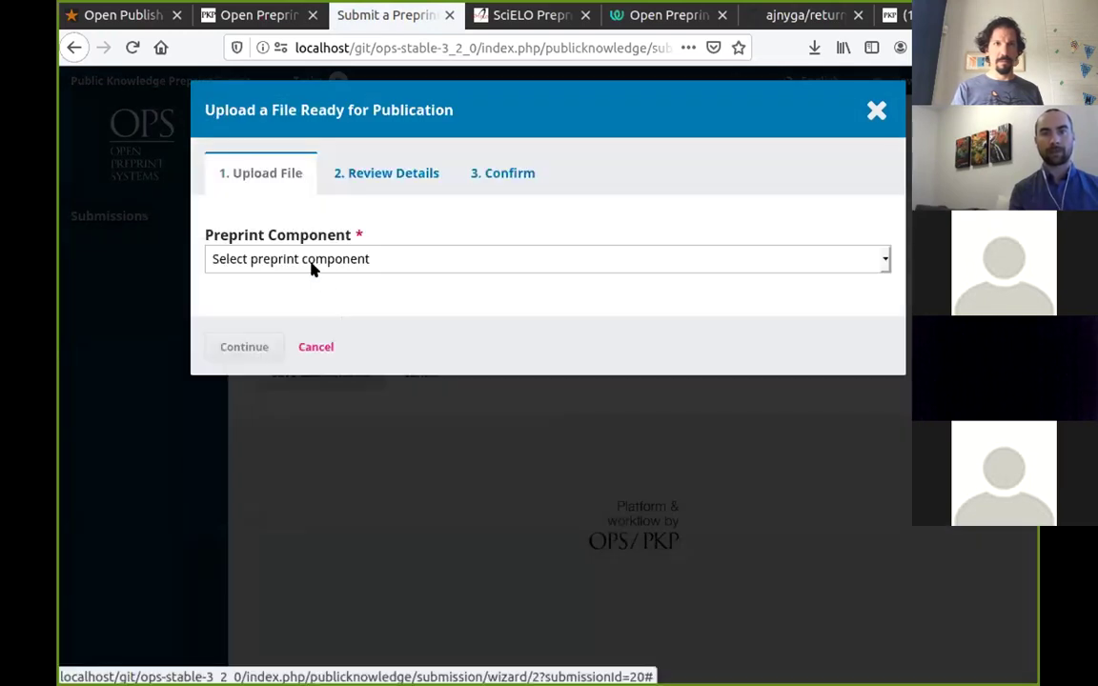
Upload the dummy PDF as Preprint Text into the galley and complete it.
click(318, 261)
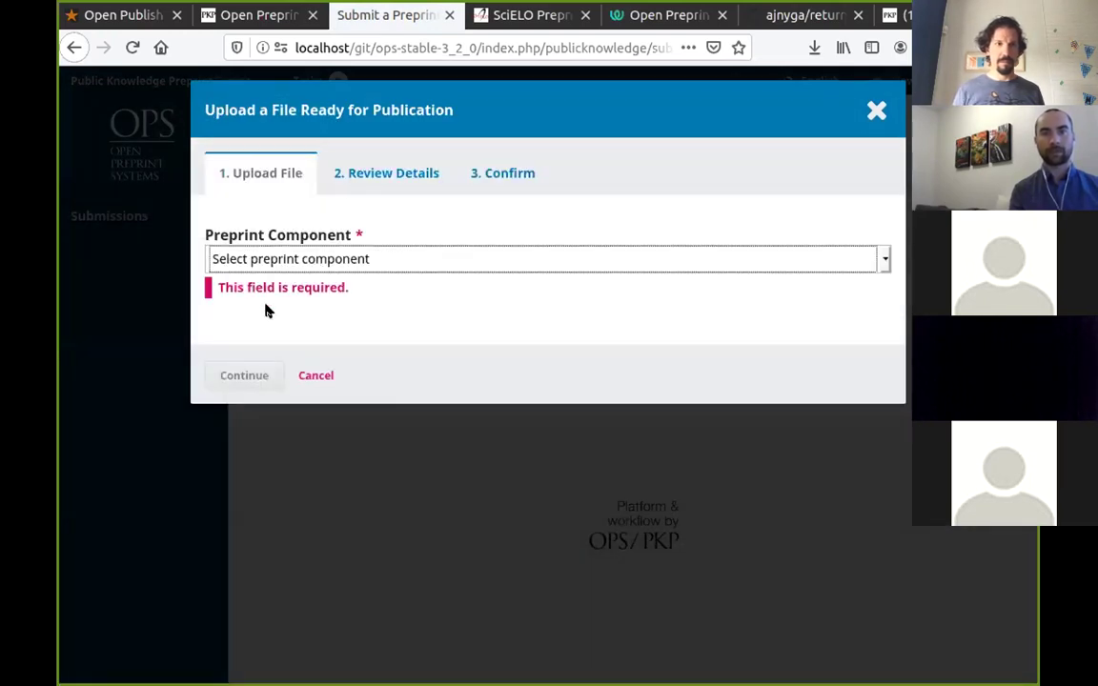
click(267, 310)
click(808, 328)
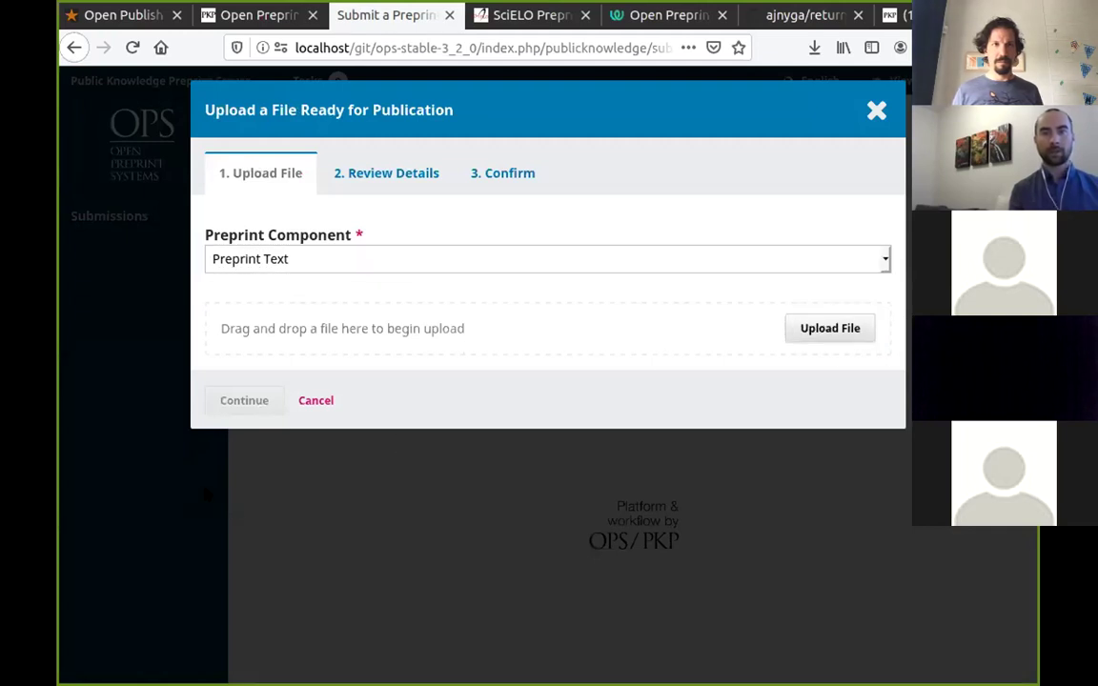
double_click(182, 433)
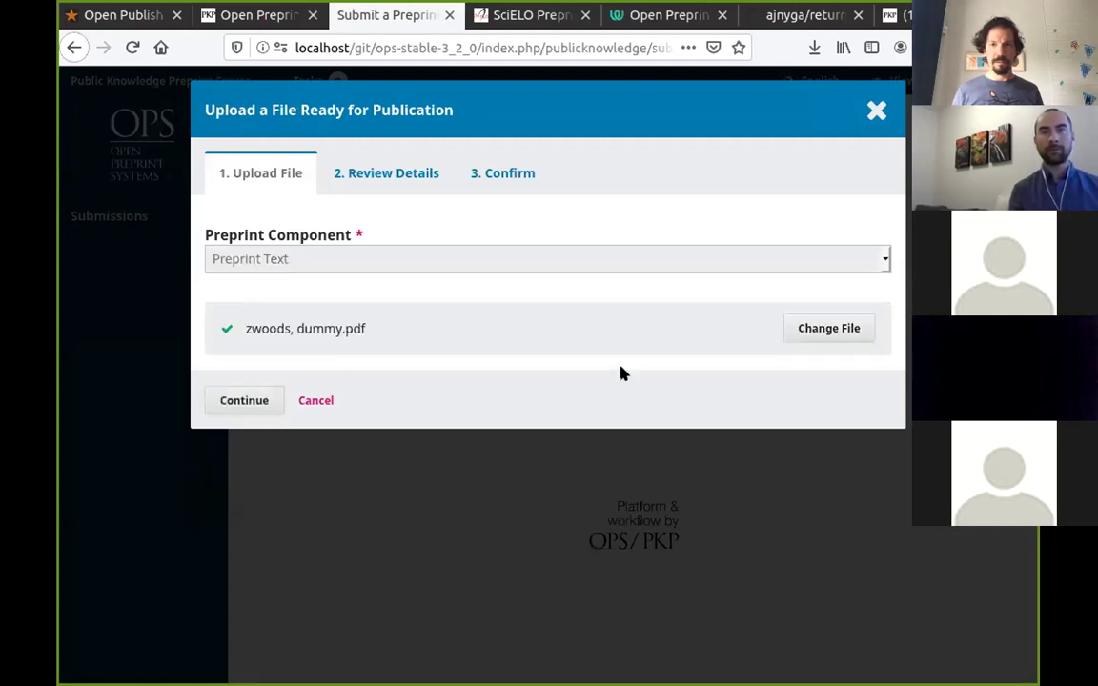
click(247, 400)
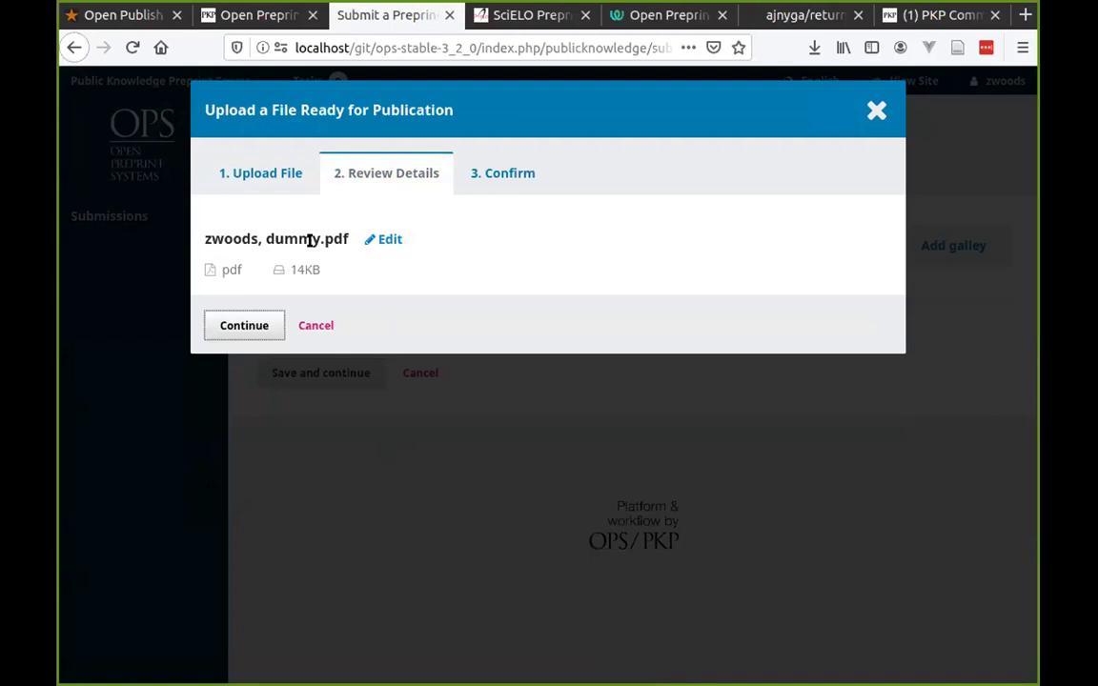
click(245, 321)
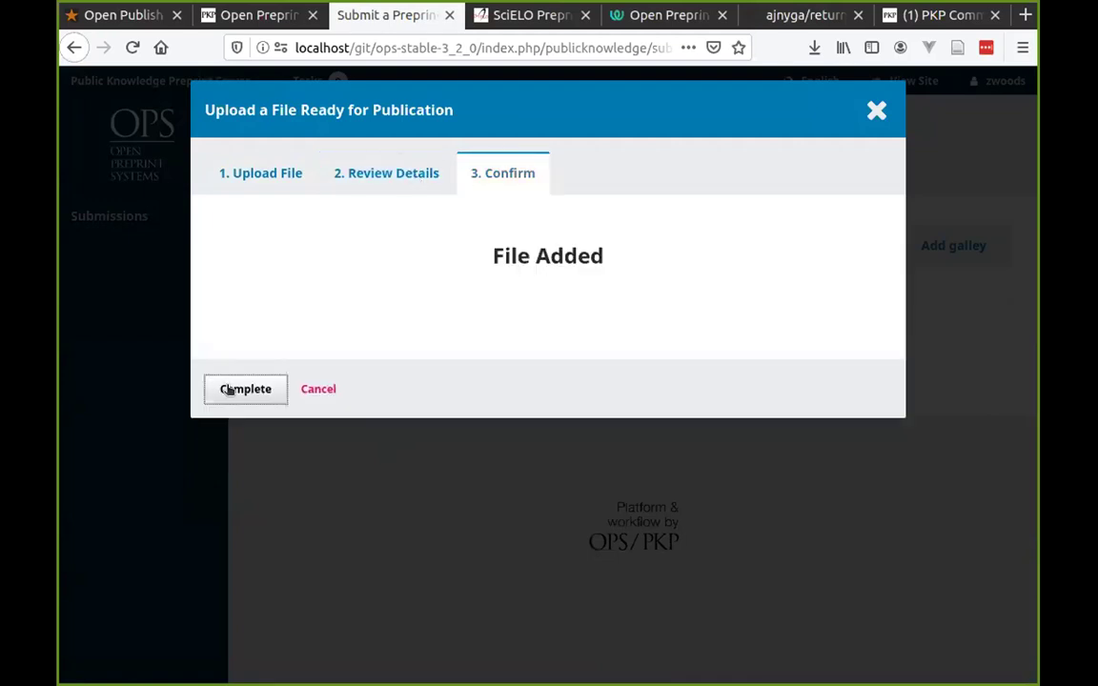
click(229, 387)
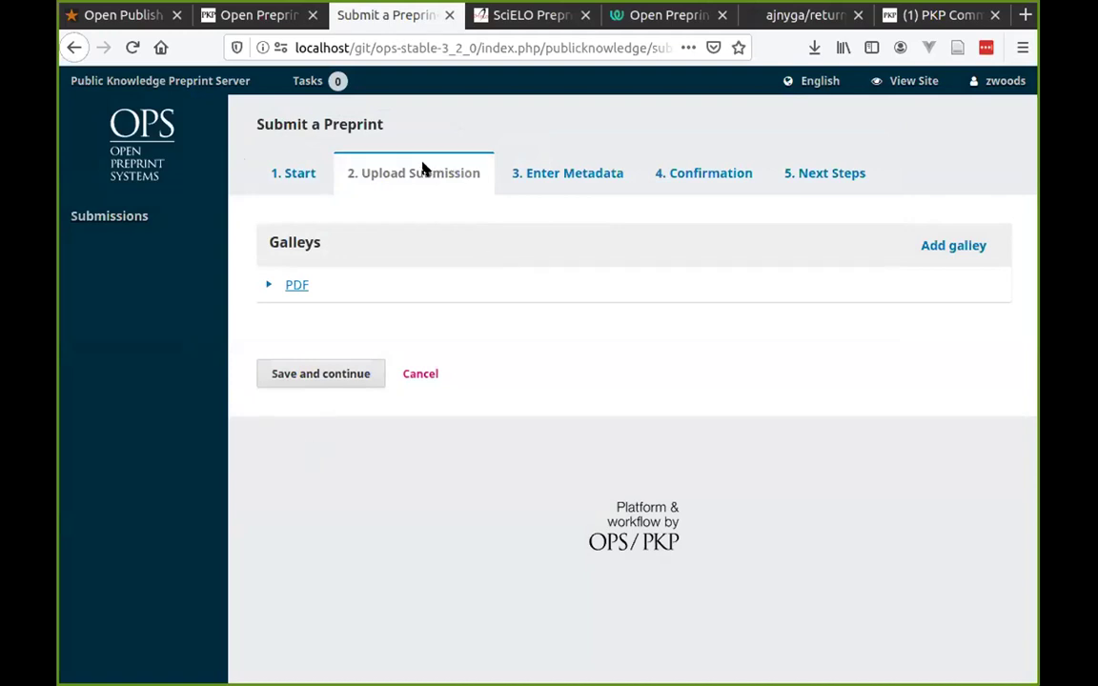
click(309, 374)
Enter 'My test submission' in the Title field.
click(598, 262)
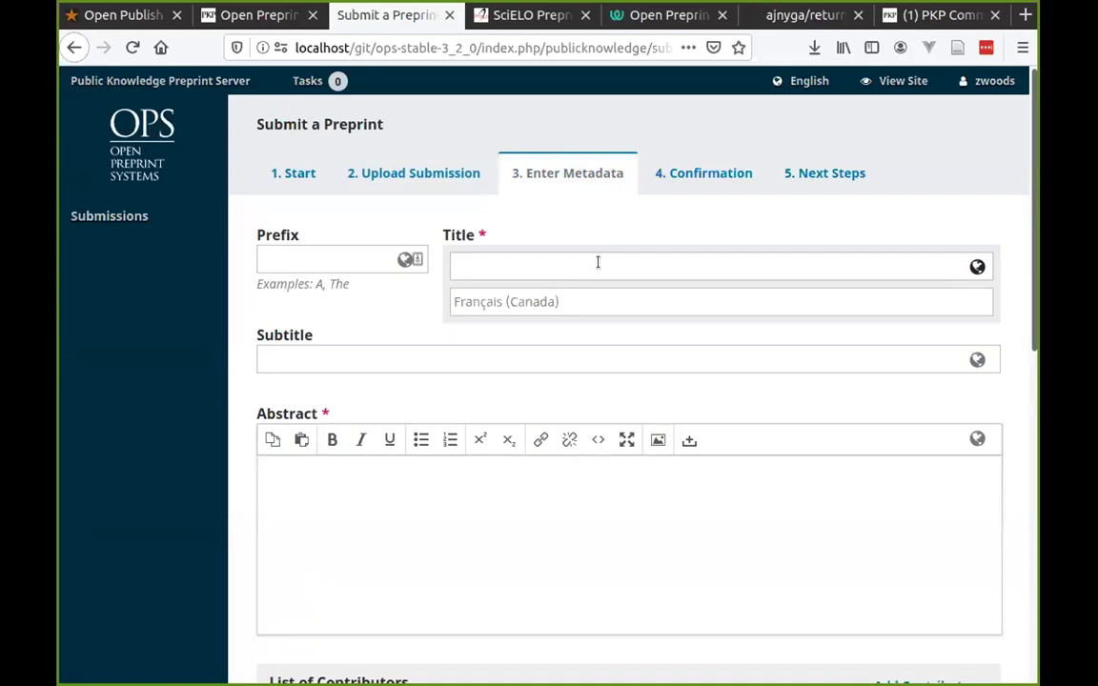
click(608, 238)
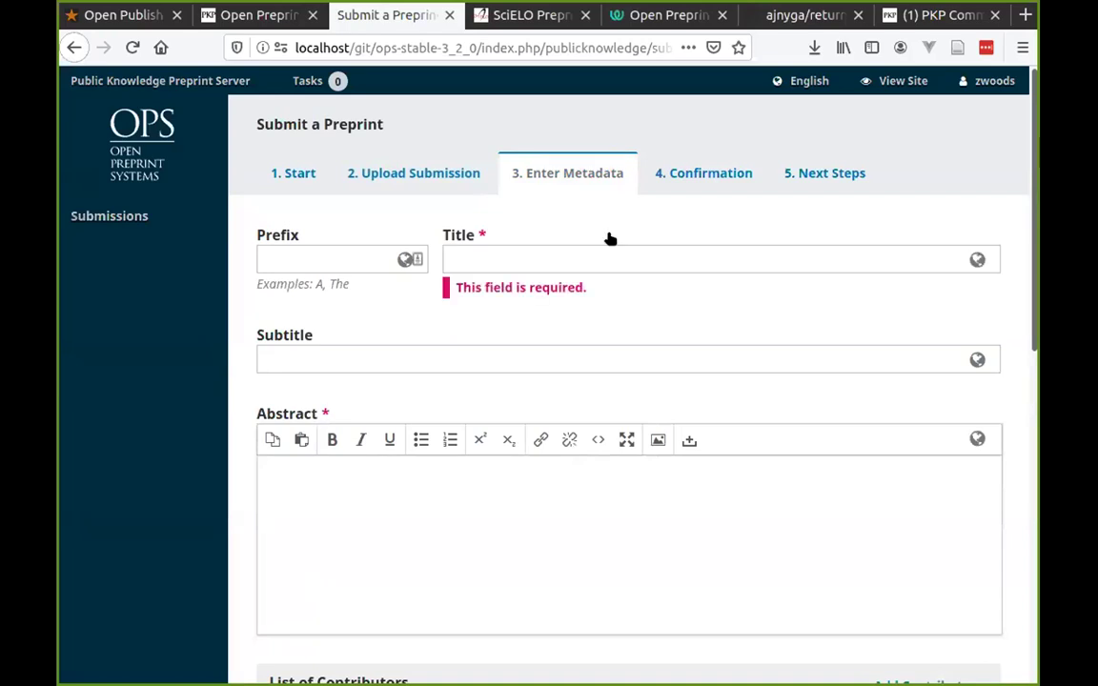
scroll(576, 410, down, 3)
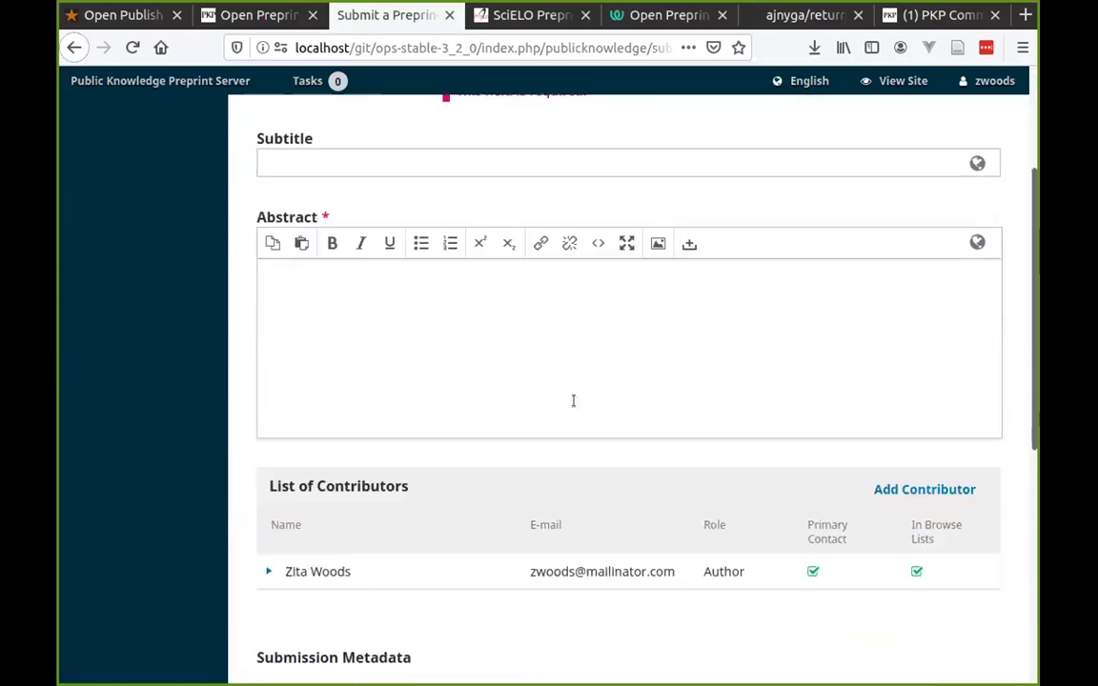
scroll(572, 400, down, 4)
scroll(573, 407, down, 1)
scroll(573, 407, down, 2)
scroll(579, 399, up, 3)
scroll(573, 395, down, 1)
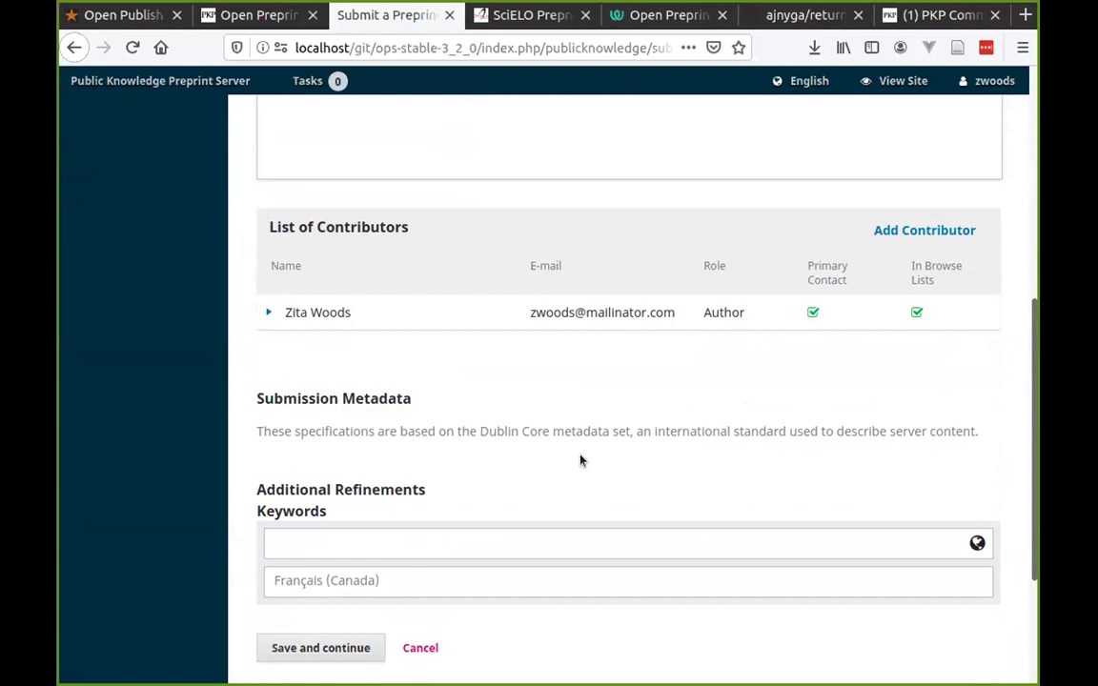
scroll(546, 473, up, 5)
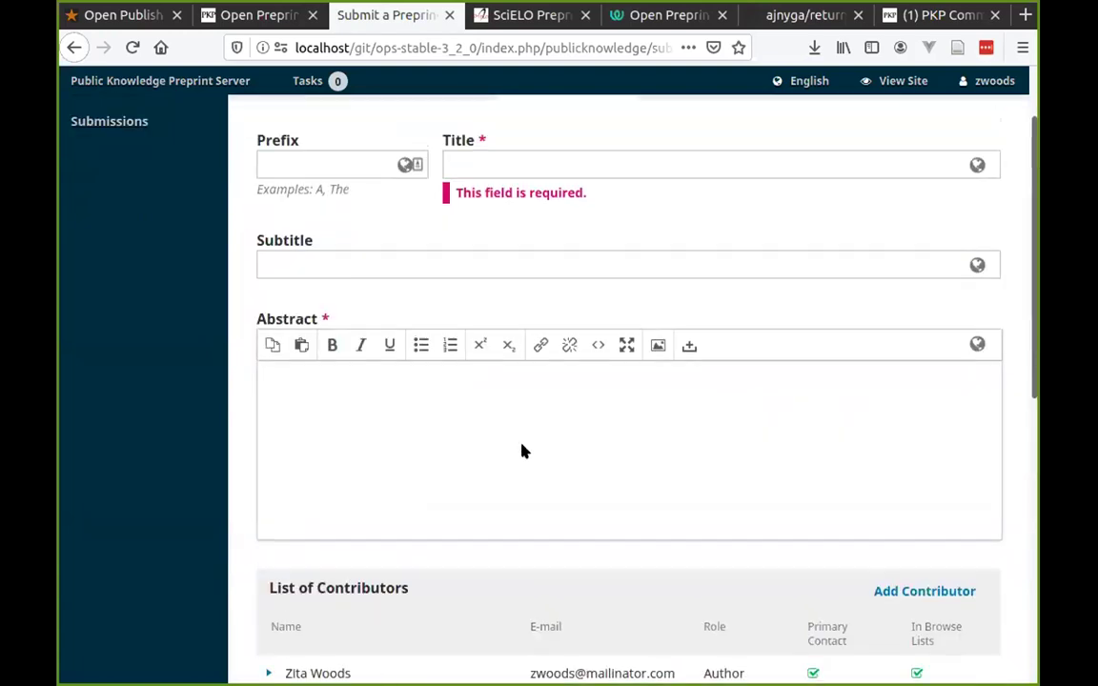
click(538, 261)
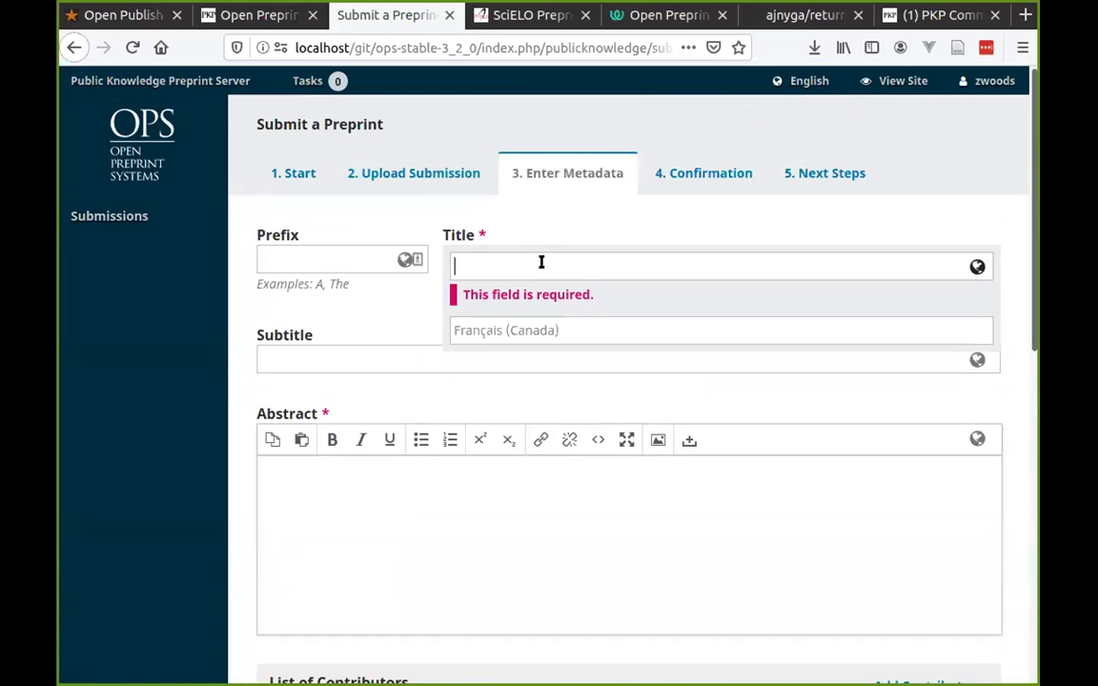
text(My test submission)
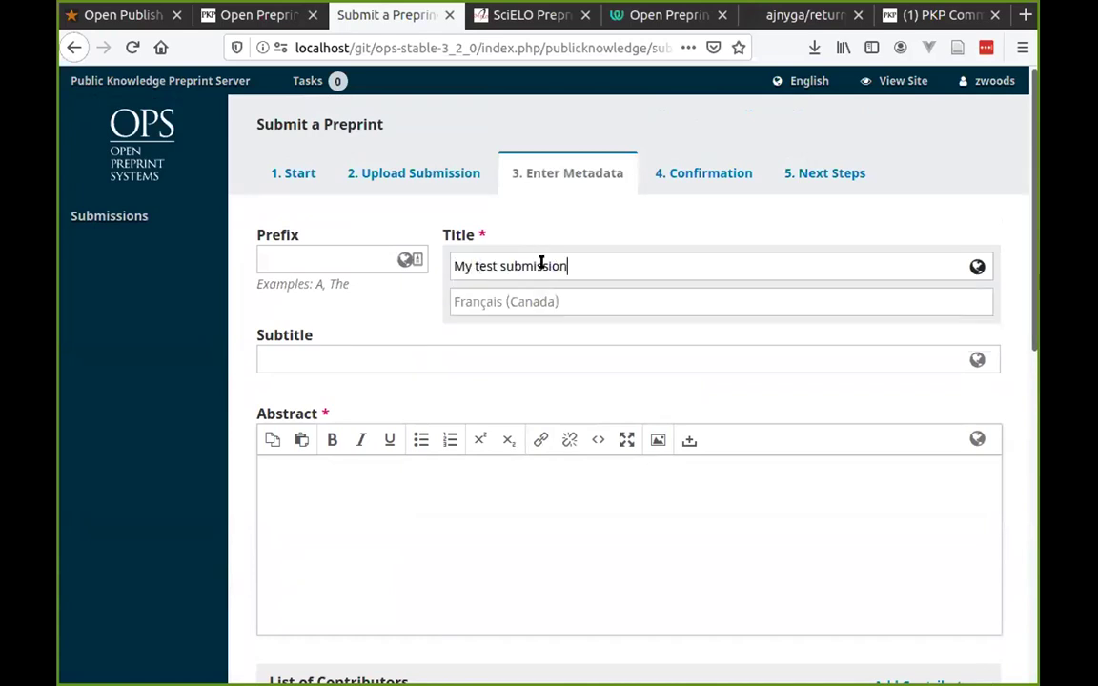
click(571, 232)
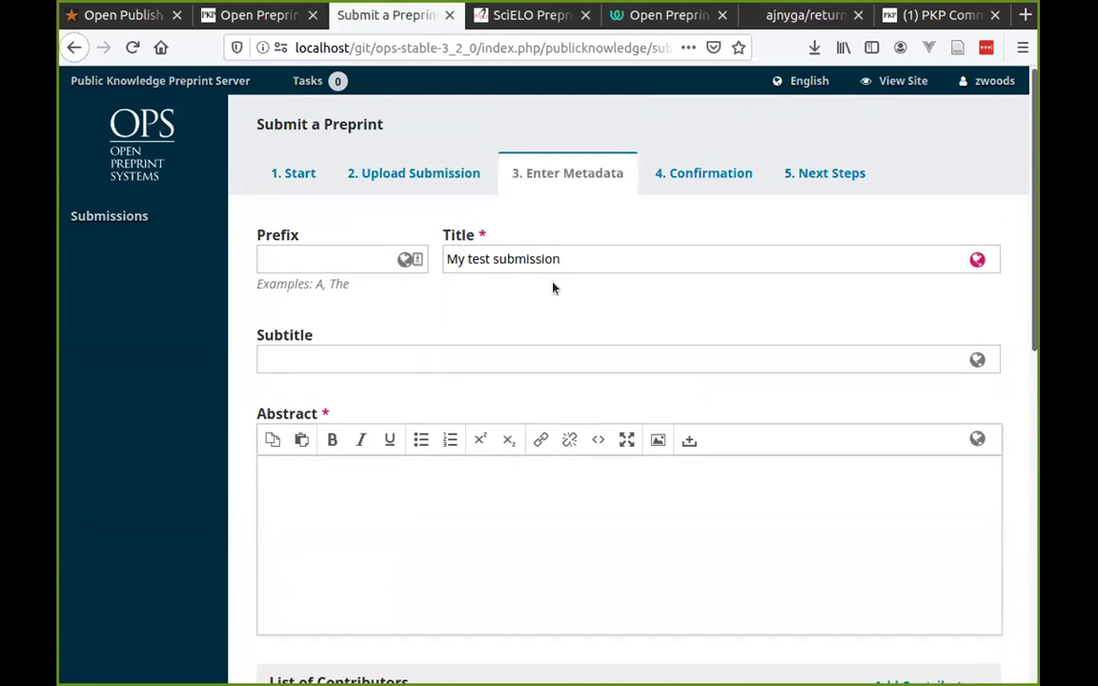
Leave the Français (Canada) title translation empty, deleting the stray text entered there.
click(603, 253)
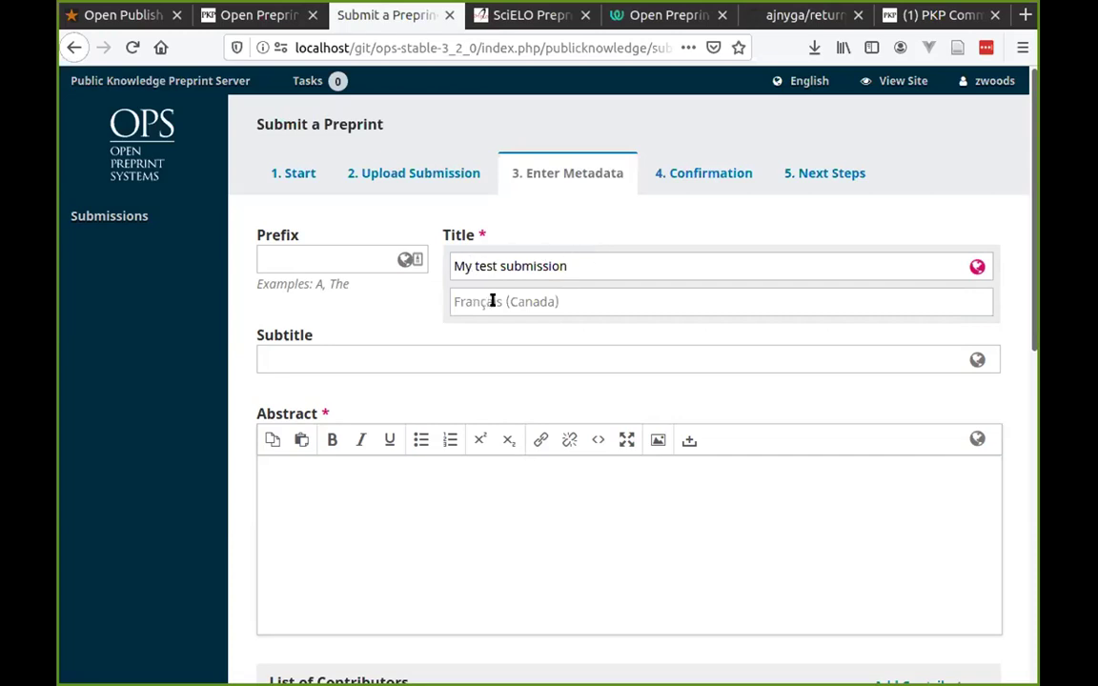
click(488, 339)
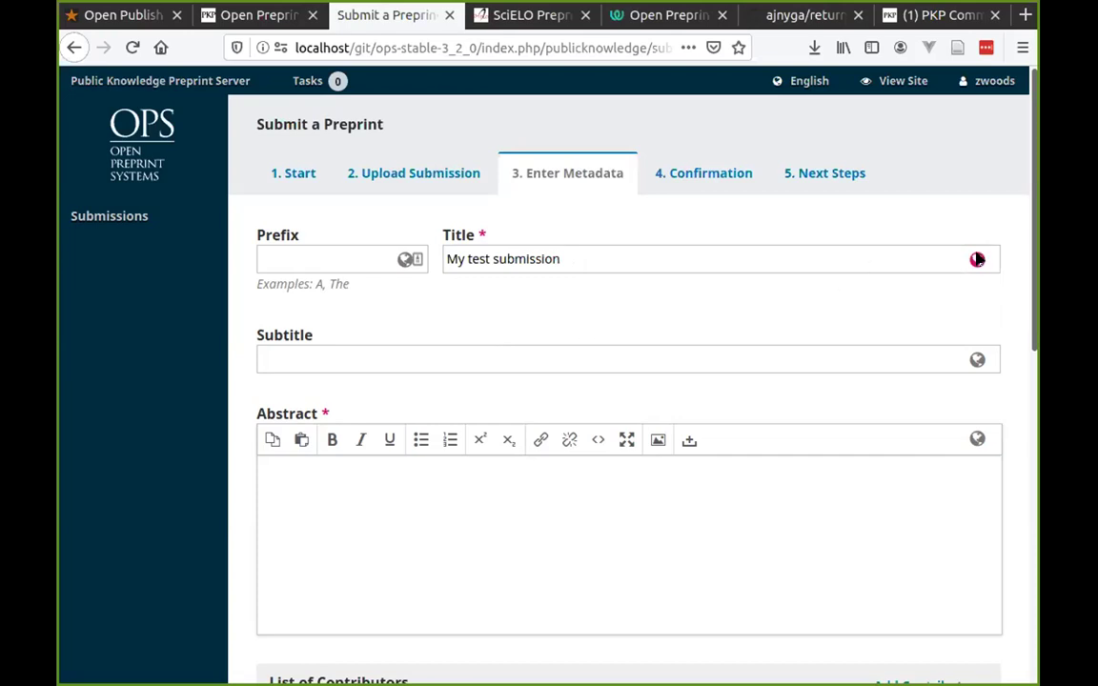
click(976, 259)
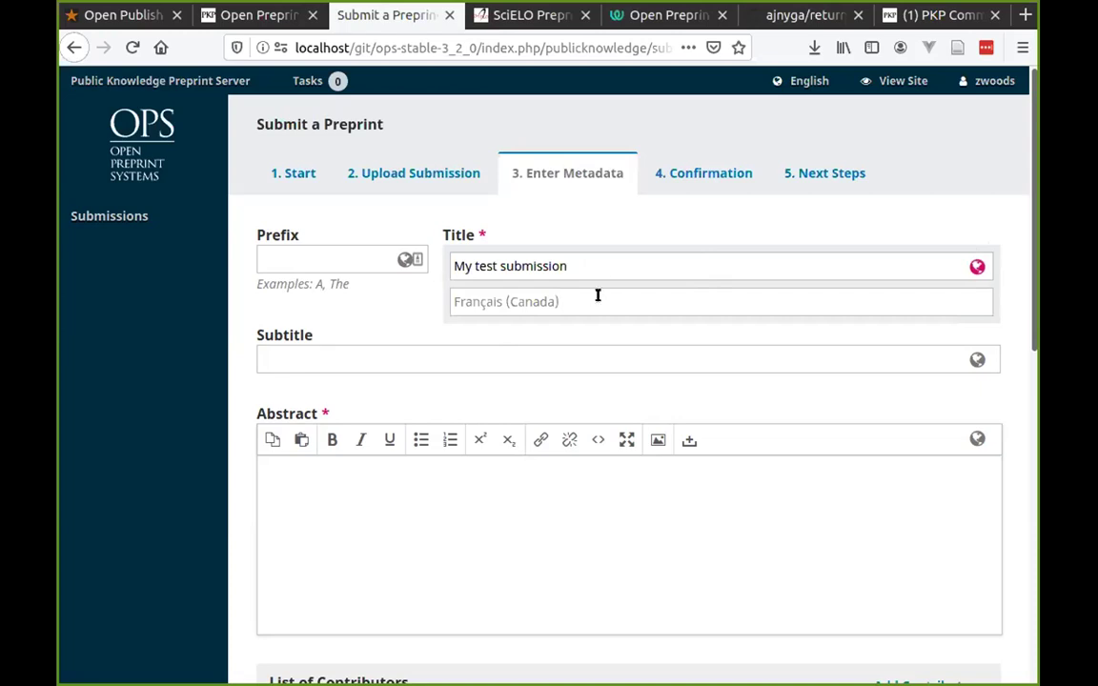
text(asdfasdfa)
click(631, 226)
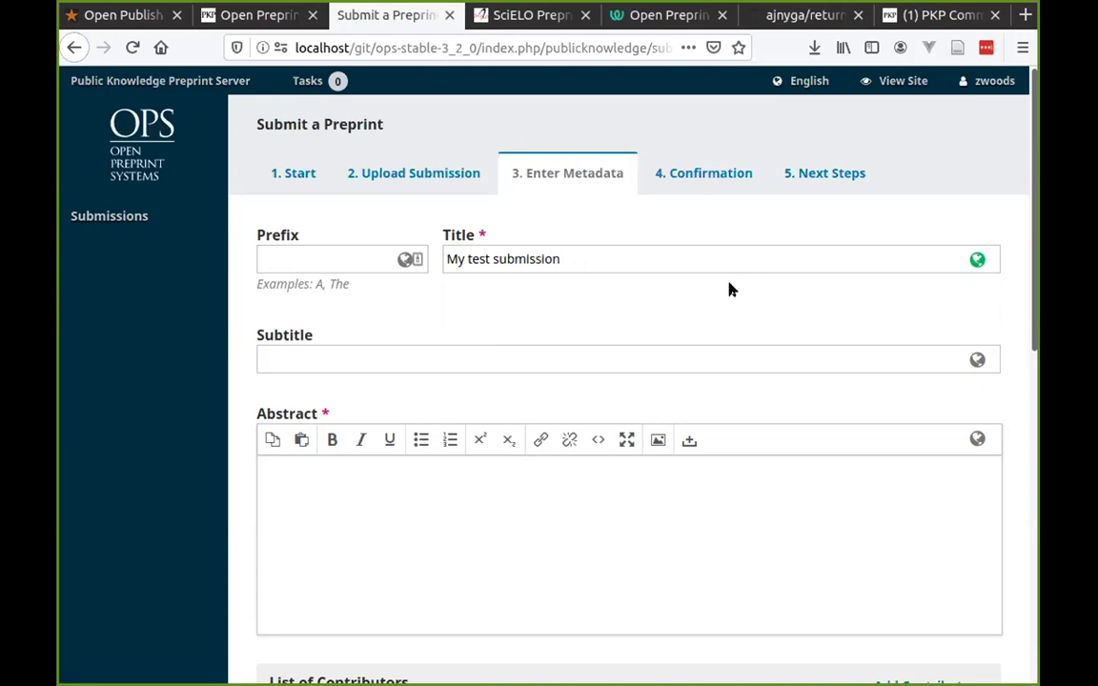
click(658, 259)
drag(551, 301, 326, 278)
key(BackSpace)
click(378, 303)
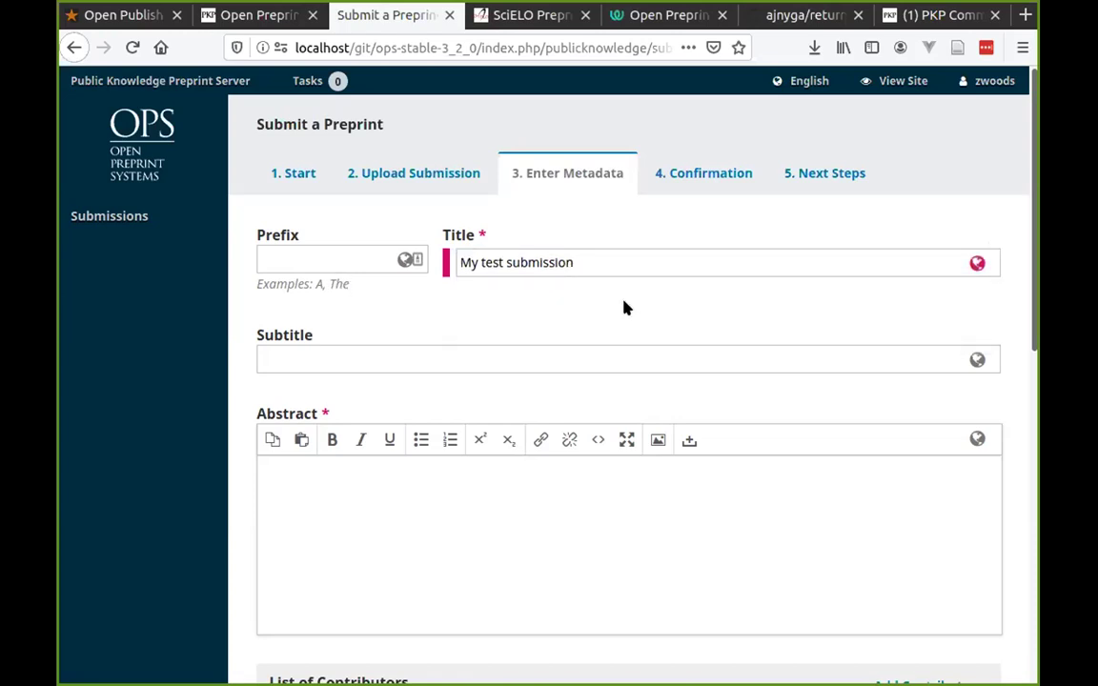
scroll(591, 304, down, 3)
Type placeholder text into the Abstract editor.
click(558, 301)
text(afsdfdafsdfds)
click(239, 308)
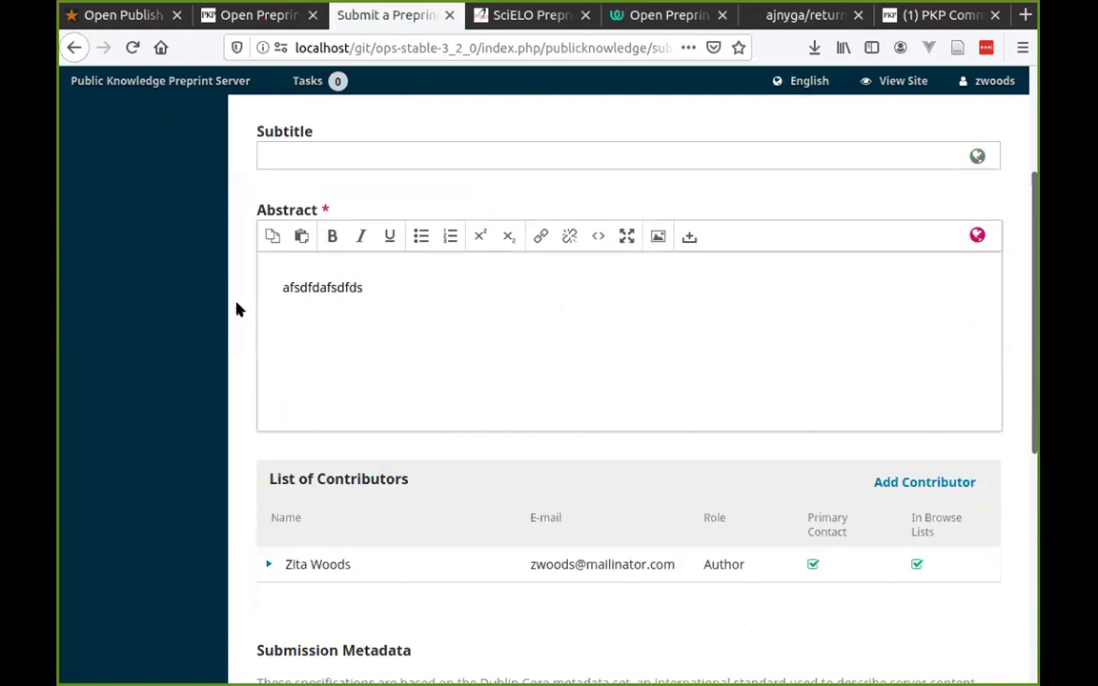
scroll(238, 309, down, 3)
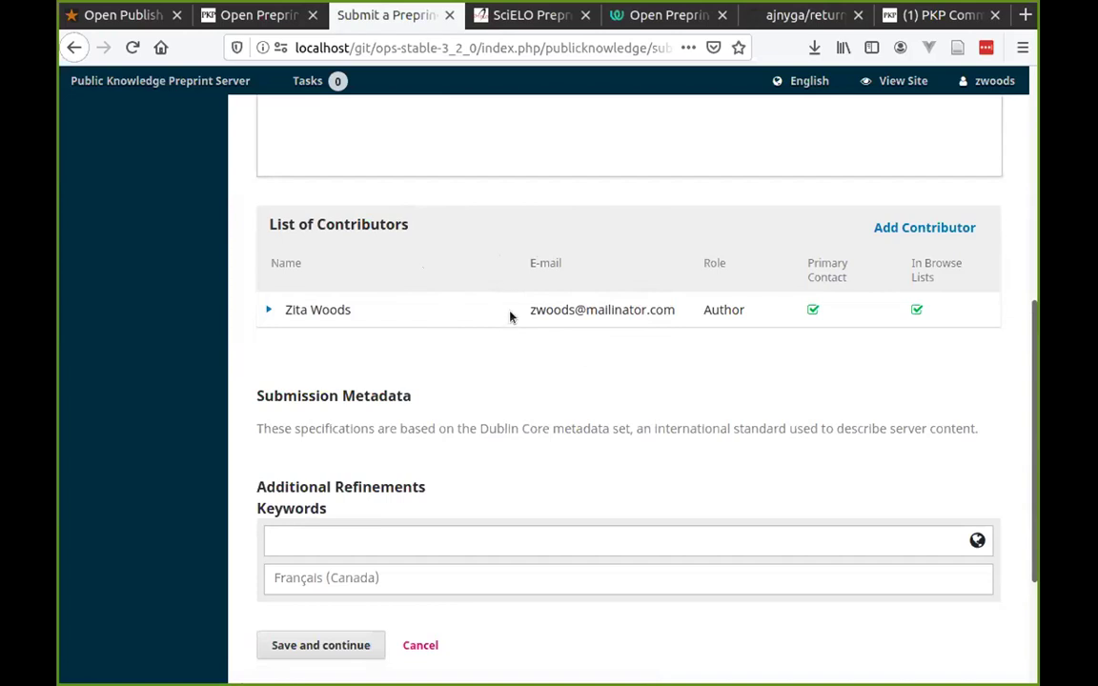
scroll(534, 305, down, 2)
Add the keywords one, two and three, then save and continue.
click(388, 440)
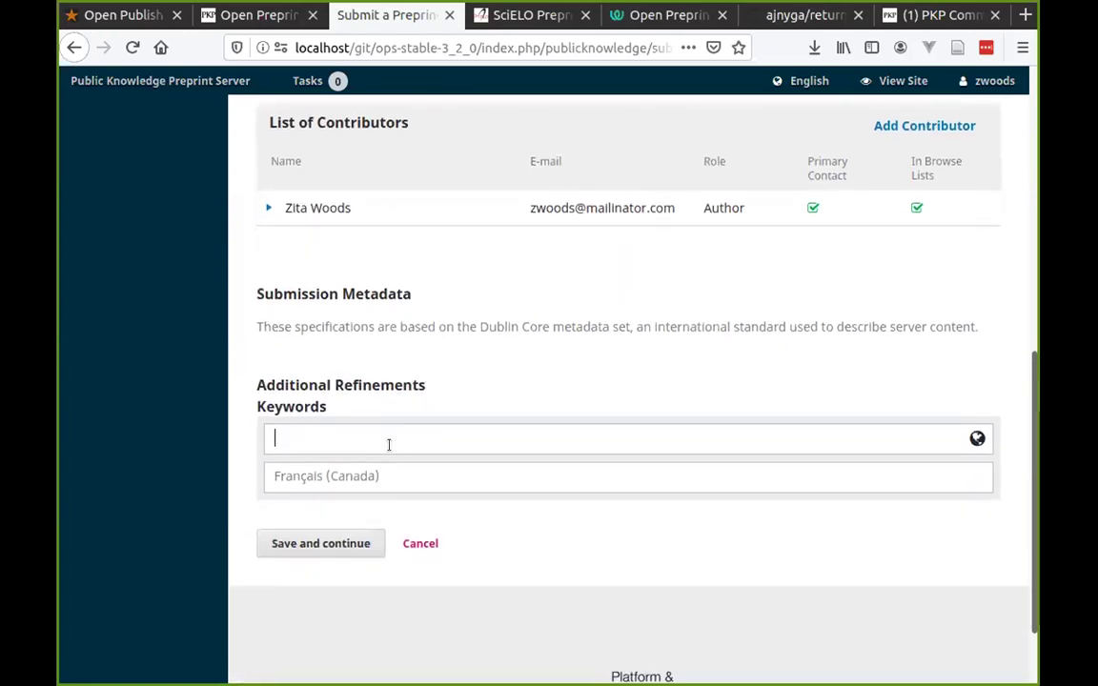
text(one)
key(Return)
text(two)
key(Return)
text(three)
click(460, 372)
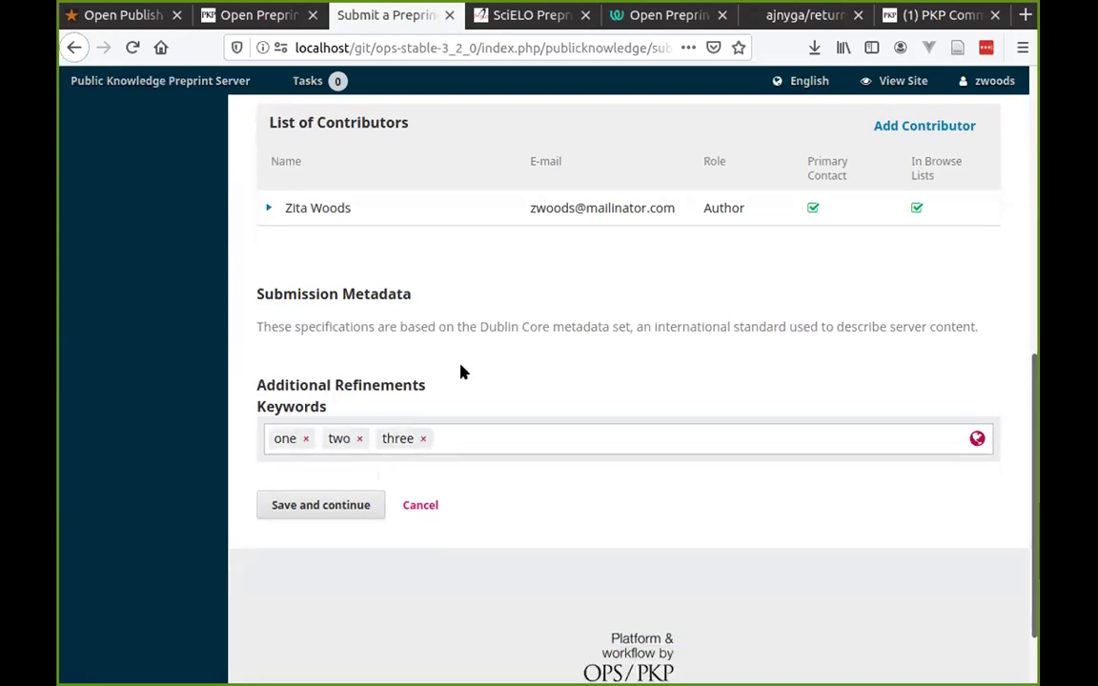
click(290, 504)
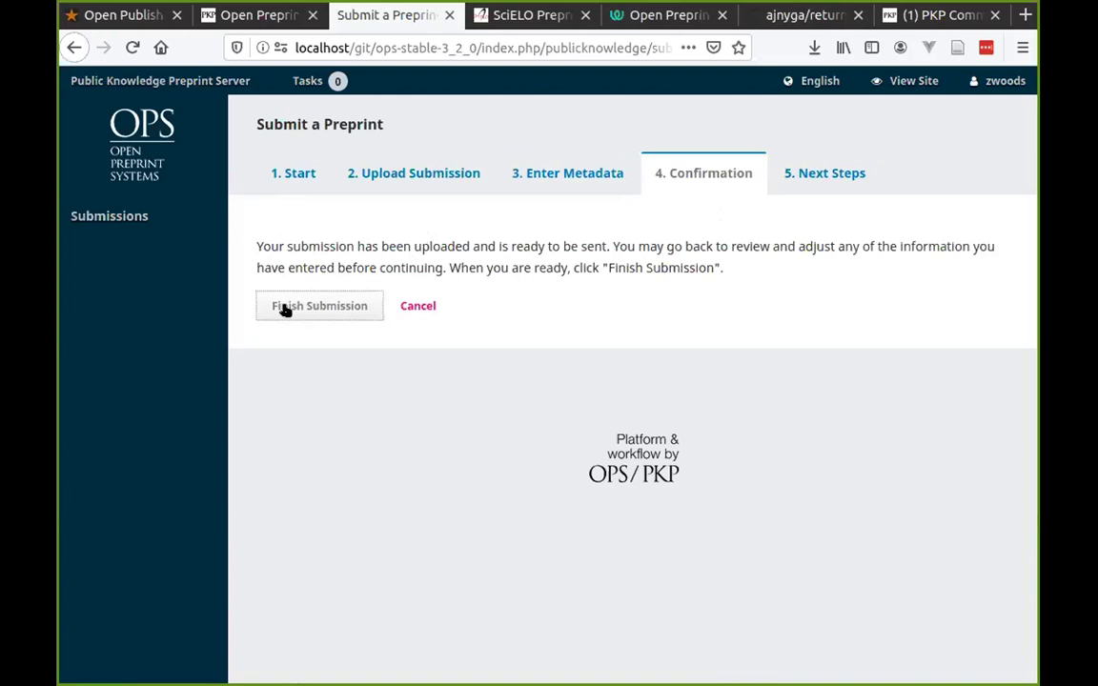
click(284, 307)
click(357, 222)
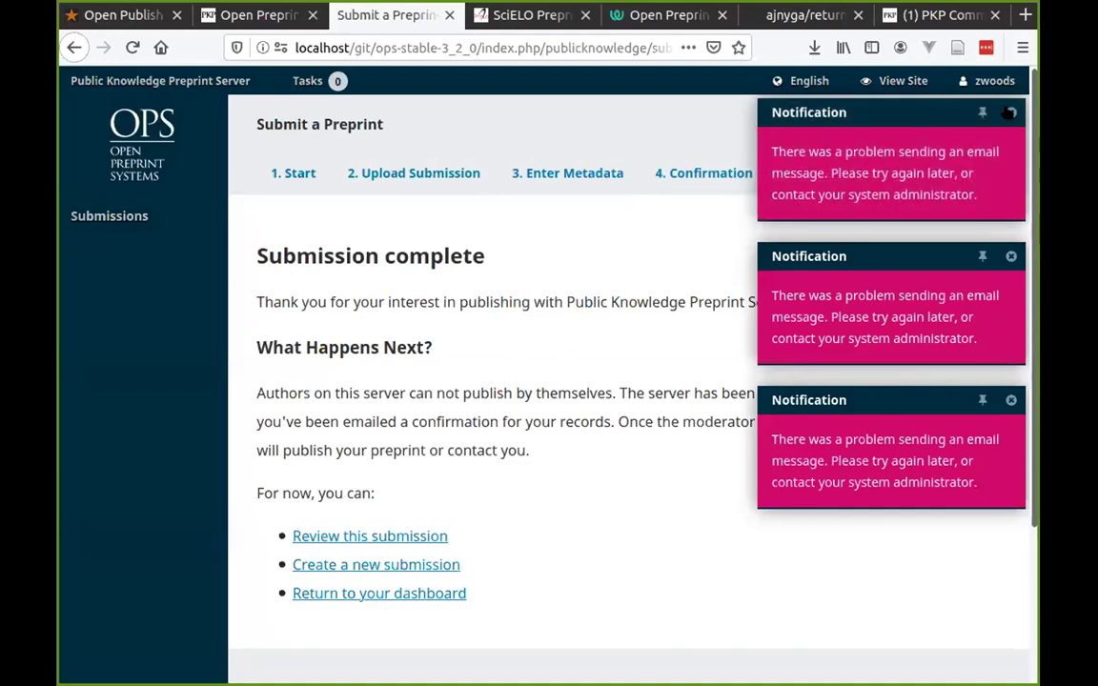
drag(378, 393, 637, 387)
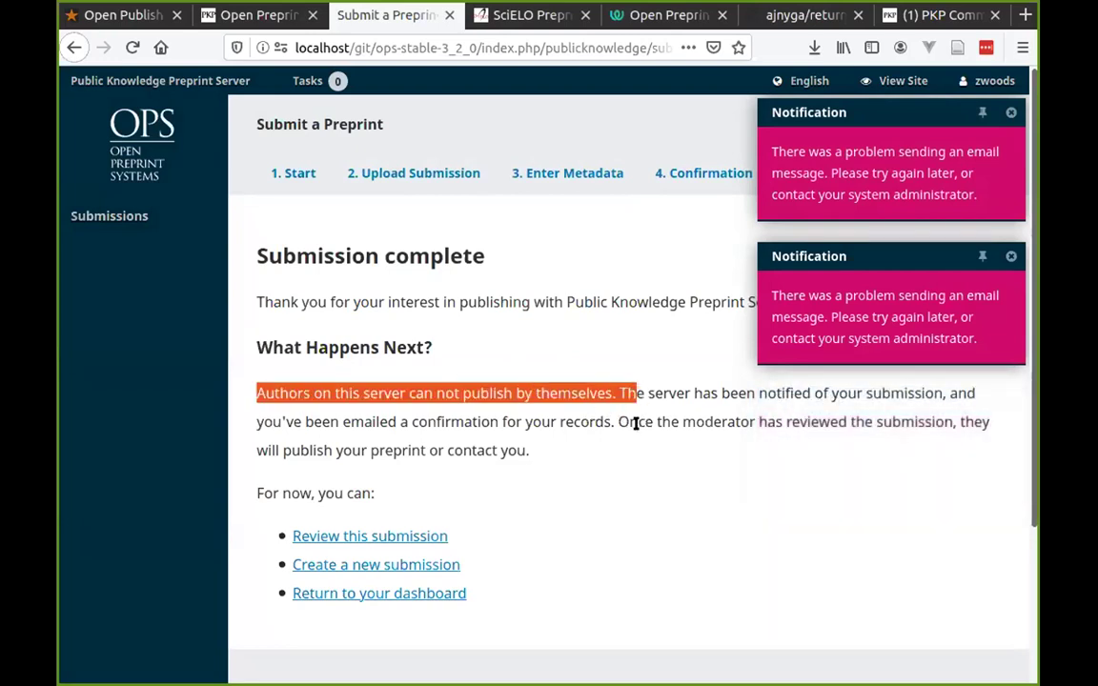
click(623, 418)
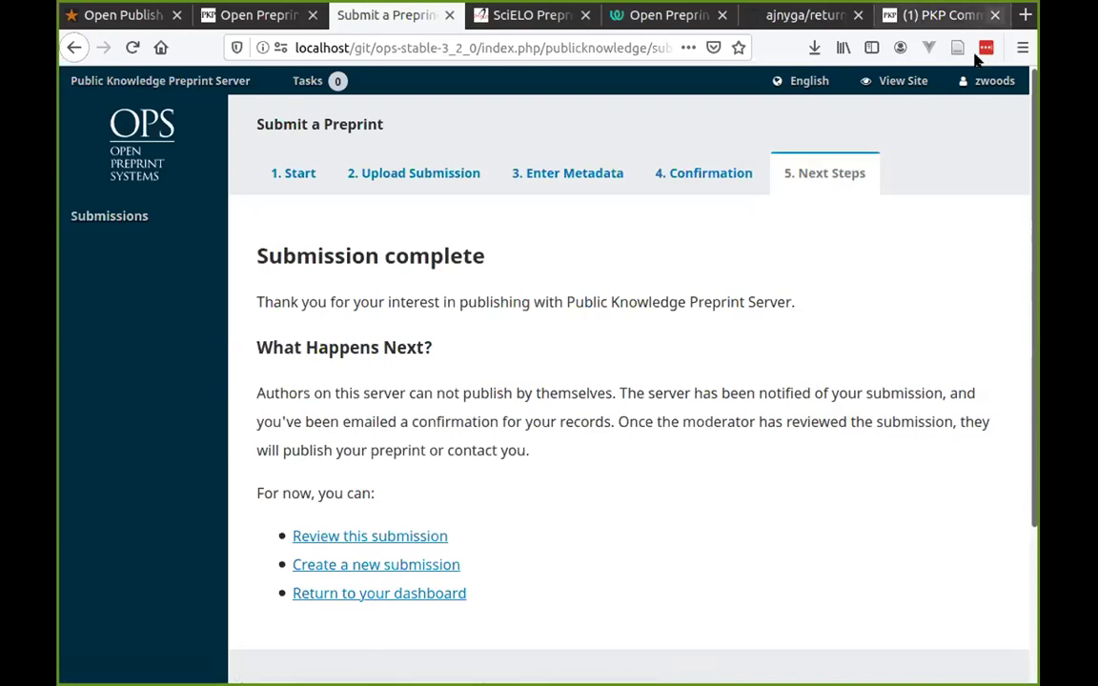
Log out of the author account and enter the moderator's username.
mouse_move(992, 81)
click(953, 140)
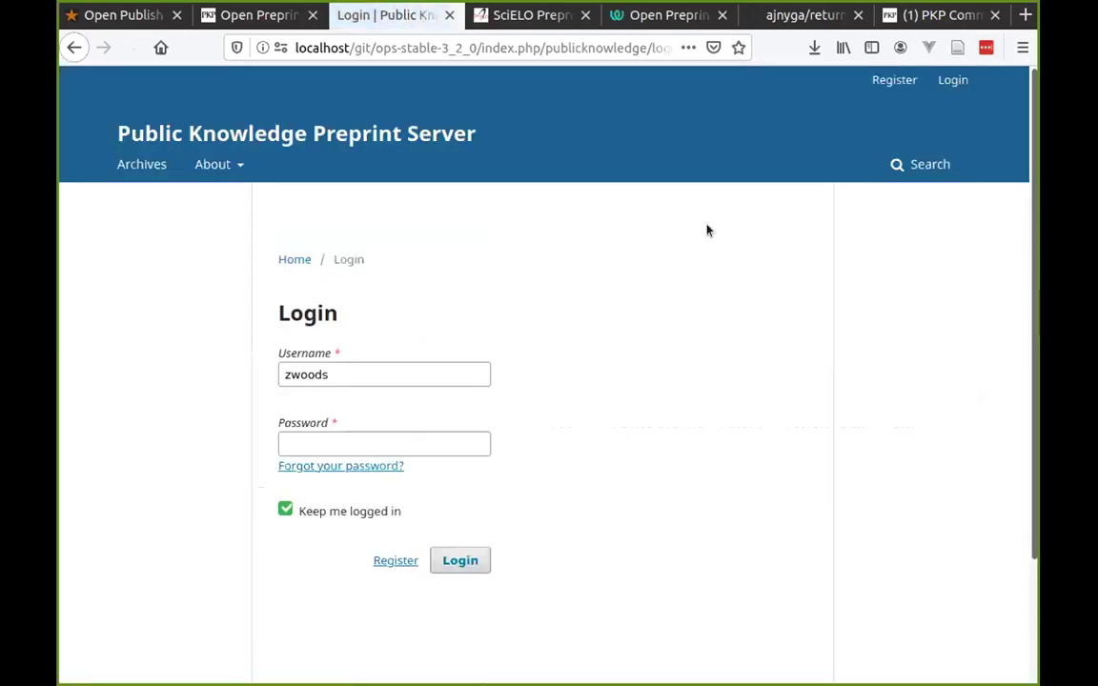
key(ctrl+a)
text(da)
key(BackSpace)
key(BackSpace)
text(dbarnes)
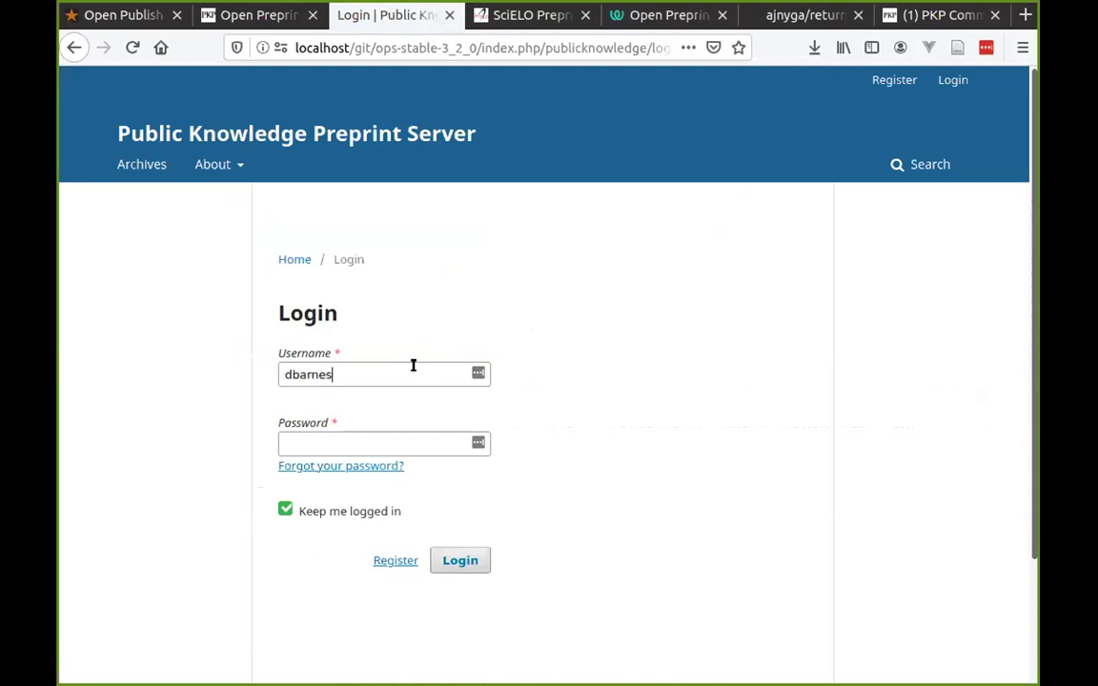
Enter the moderator's password and log in.
key(ctrl+a)
key(Tab)
text(dbarnes)
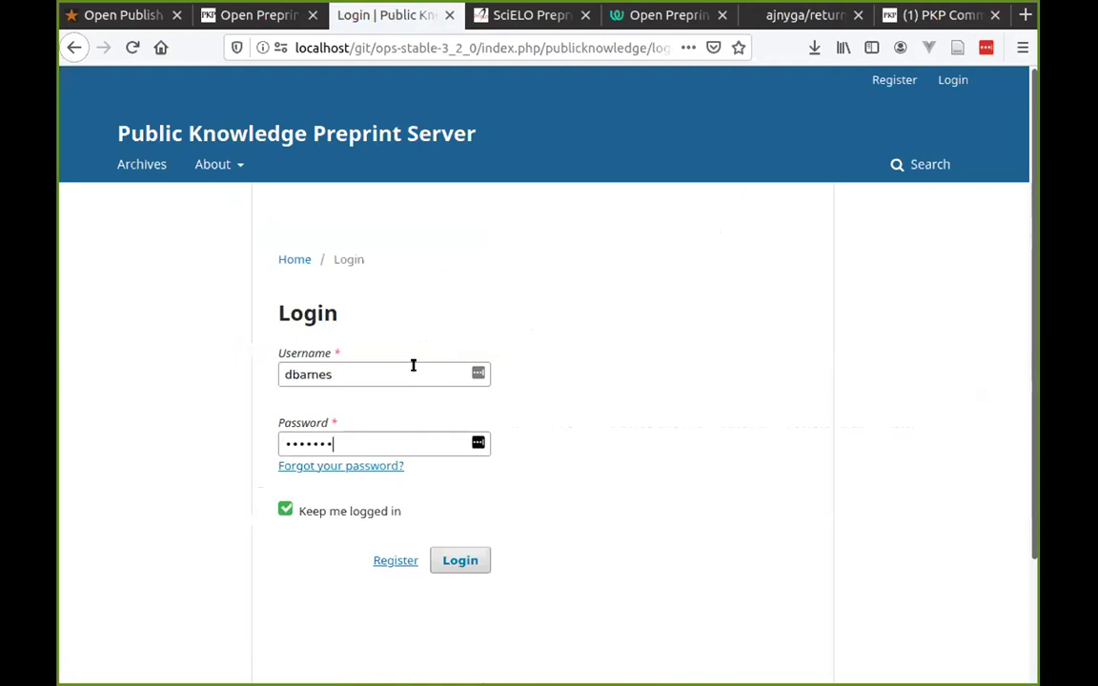
key(BackSpace)
key(BackSpace)
key(BackSpace)
key(BackSpace)
key(BackSpace)
key(BackSpace)
key(BackSpace)
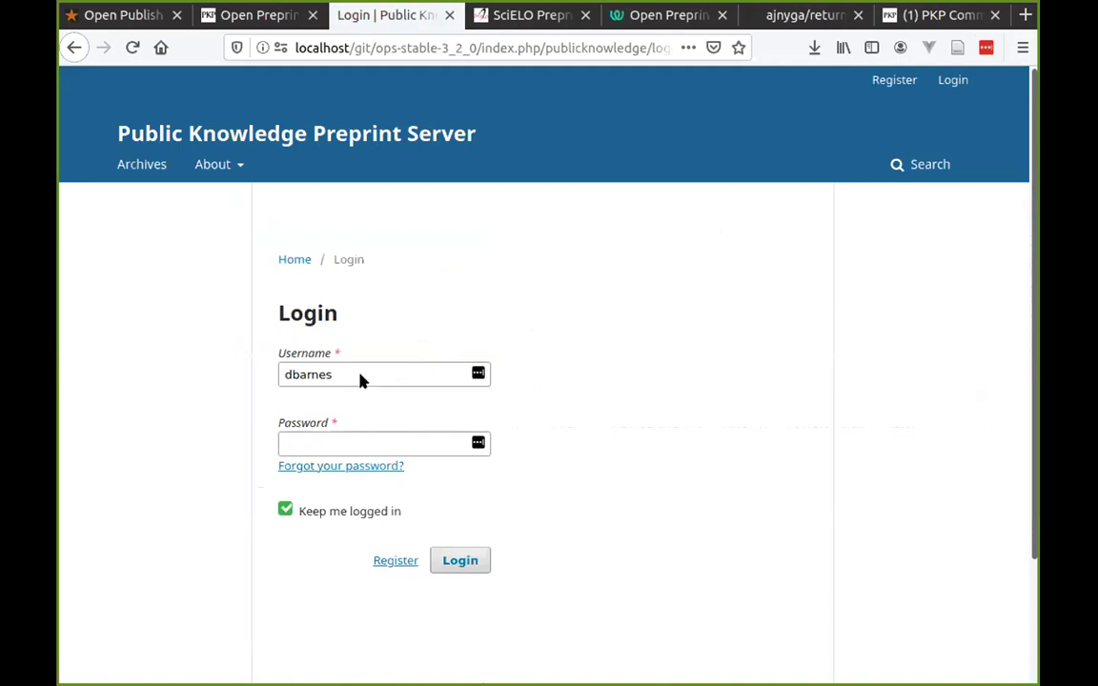
key(shift+Tab)
click(387, 446)
text(dbarnesdbarnes)
key(Return)
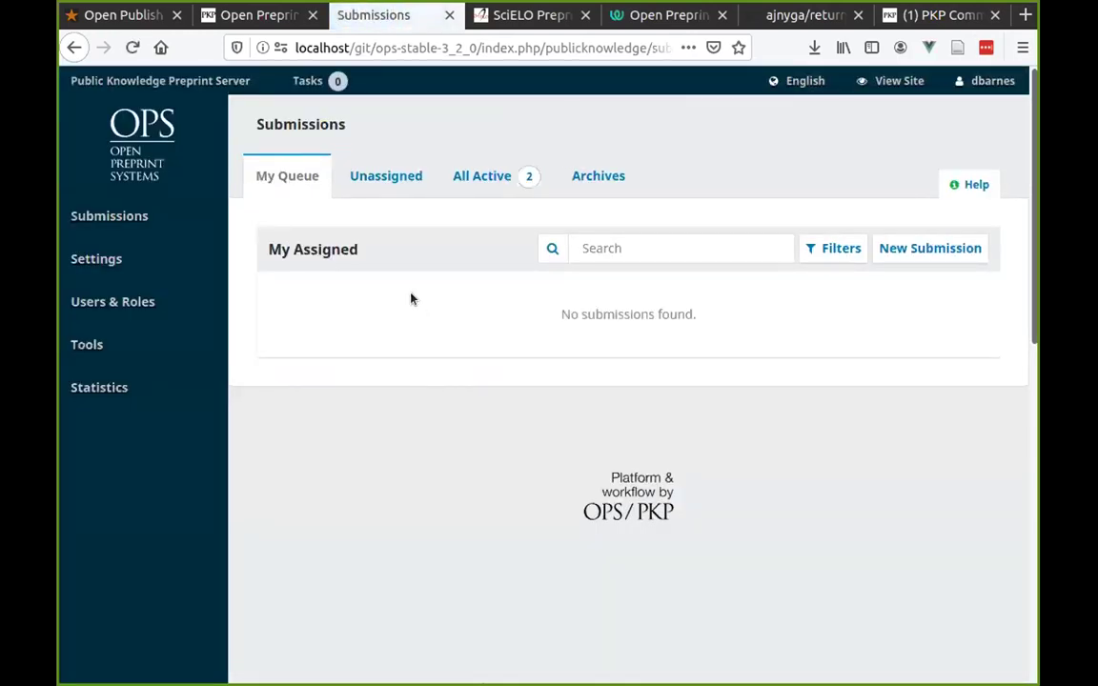
Open submission 20, 'My test submission', from All Active and glance at its Activity Log.
click(465, 173)
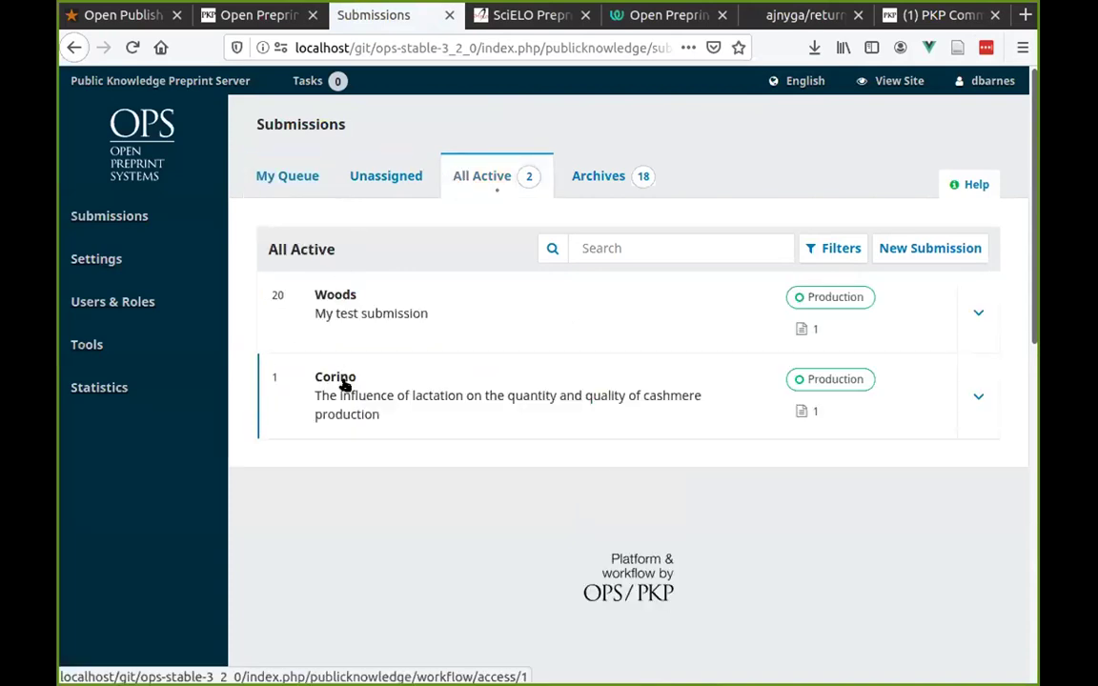
click(340, 310)
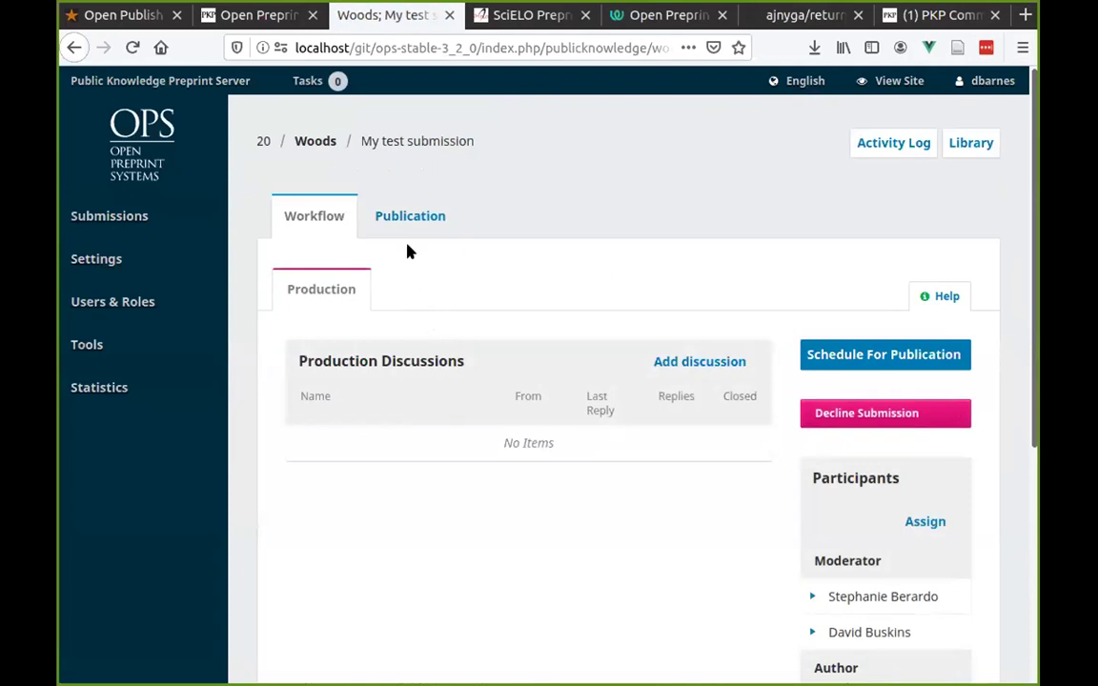
scroll(588, 400, down, 3)
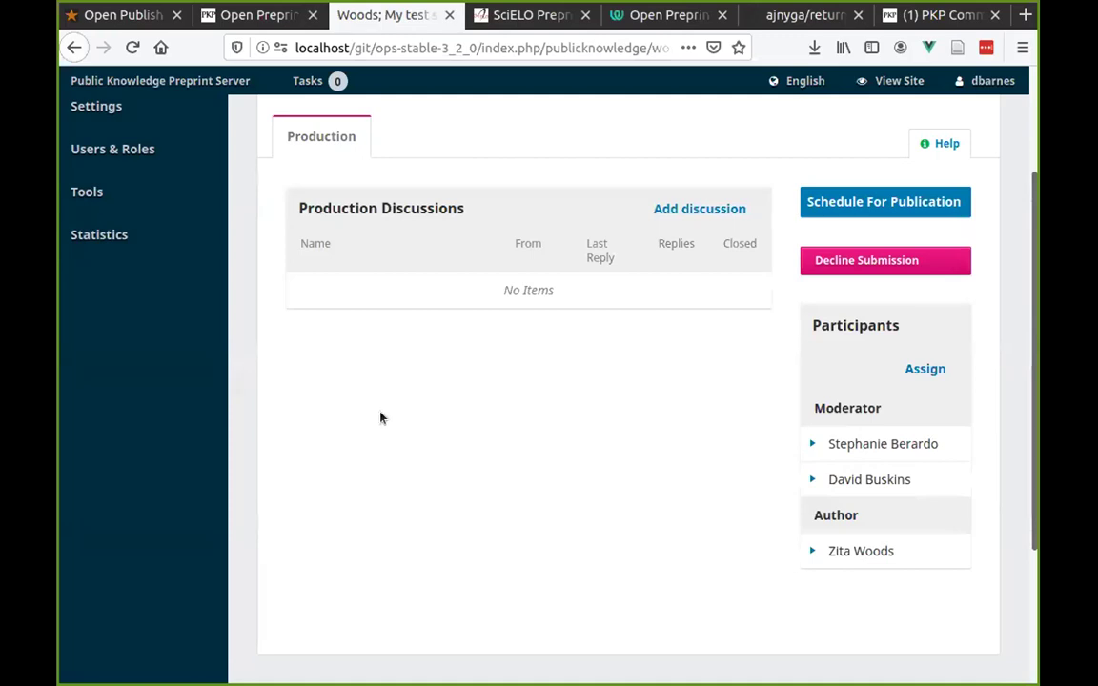
scroll(382, 415, up, 3)
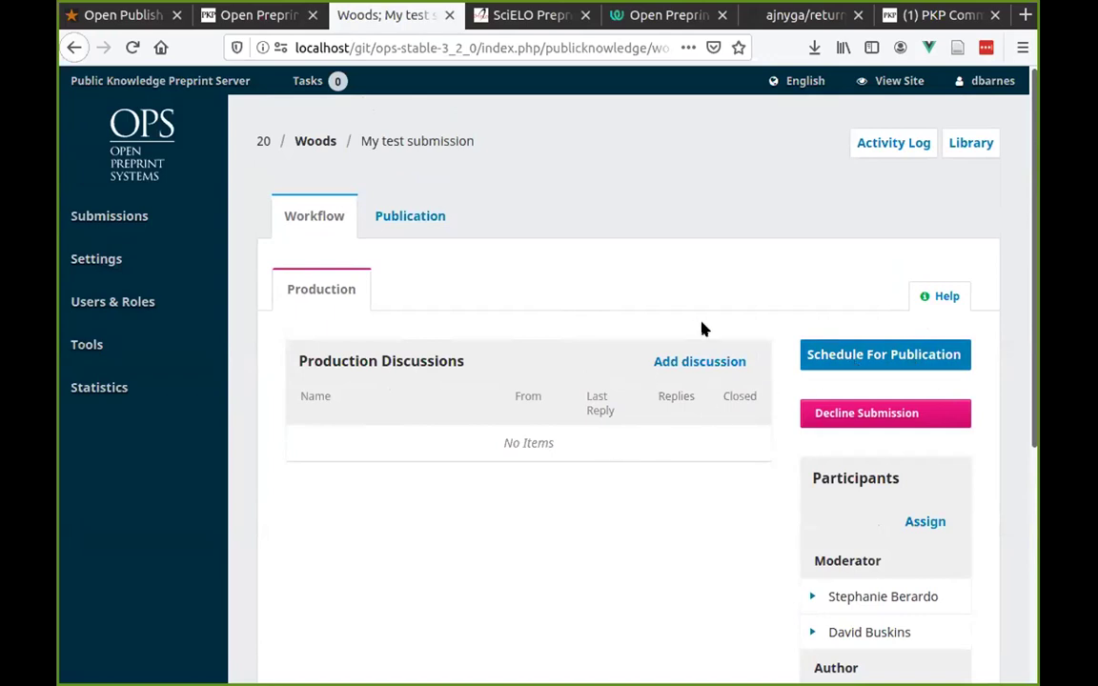
click(883, 145)
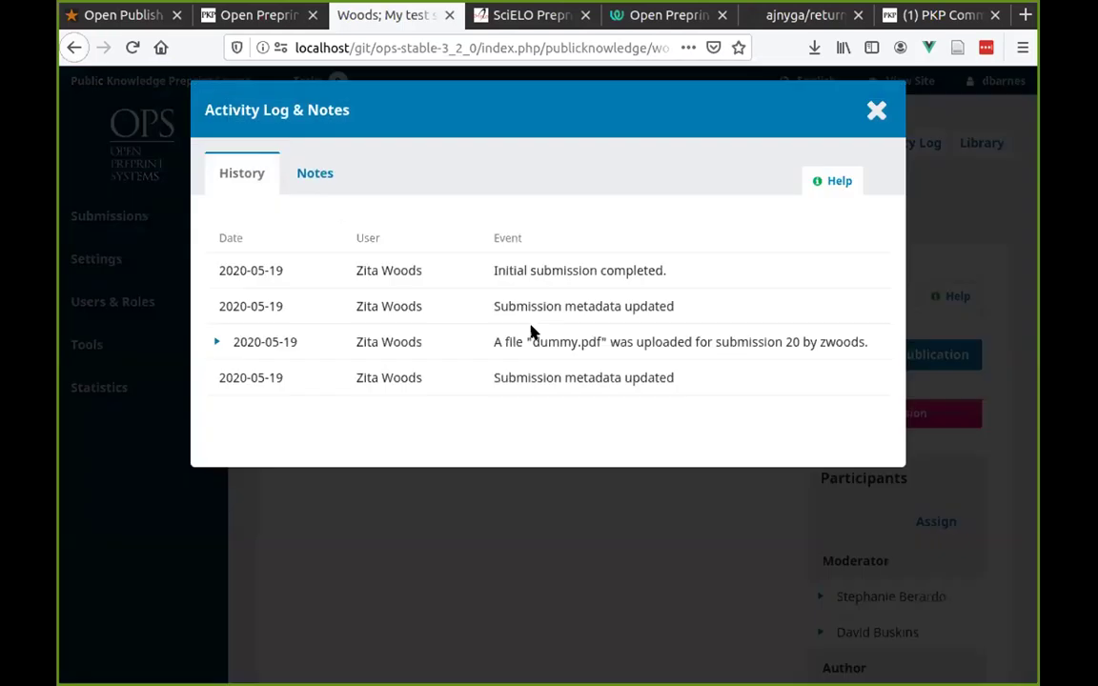
click(871, 108)
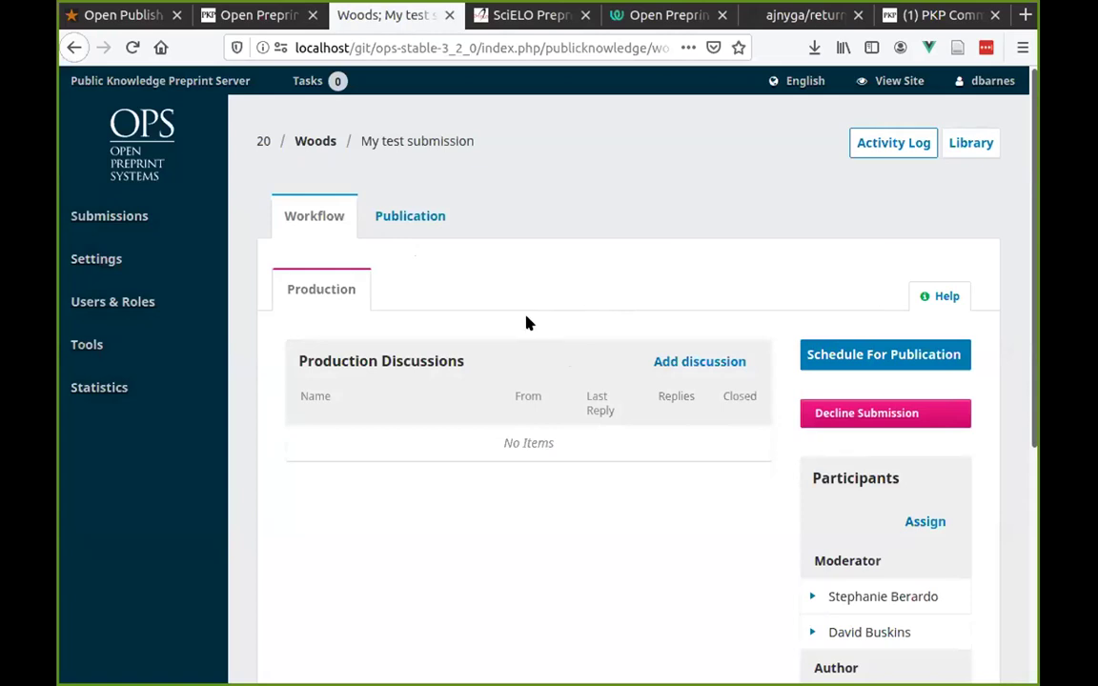
Publish 'My test submission' via Schedule For Publication and confirm with Publish.
click(840, 355)
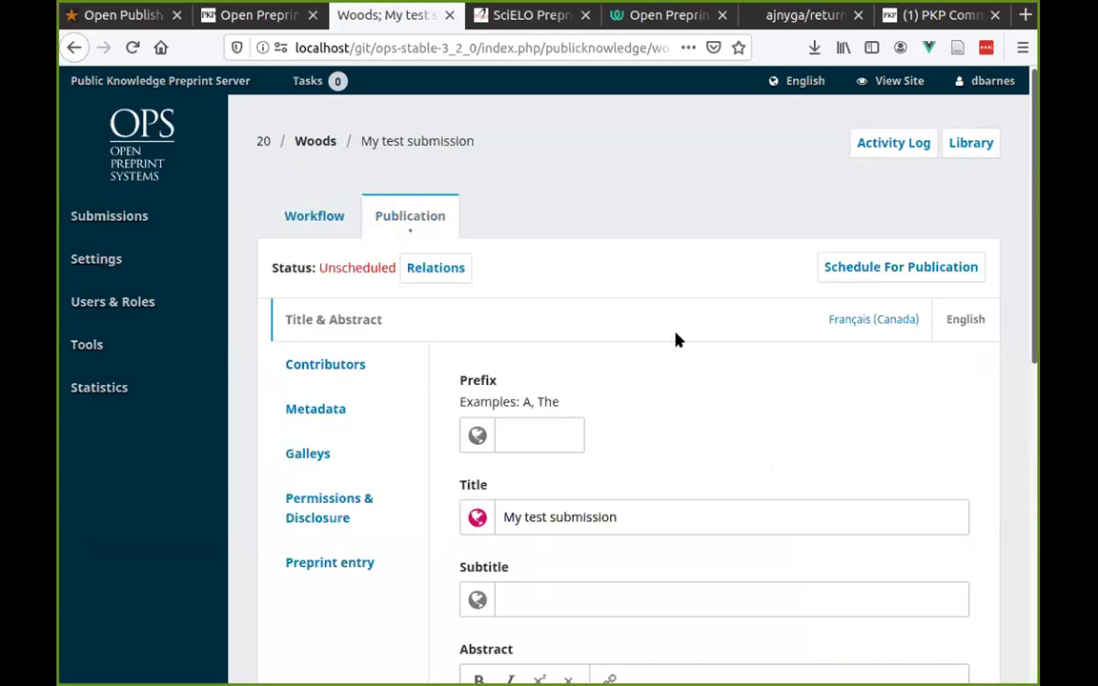
scroll(675, 340, down, 3)
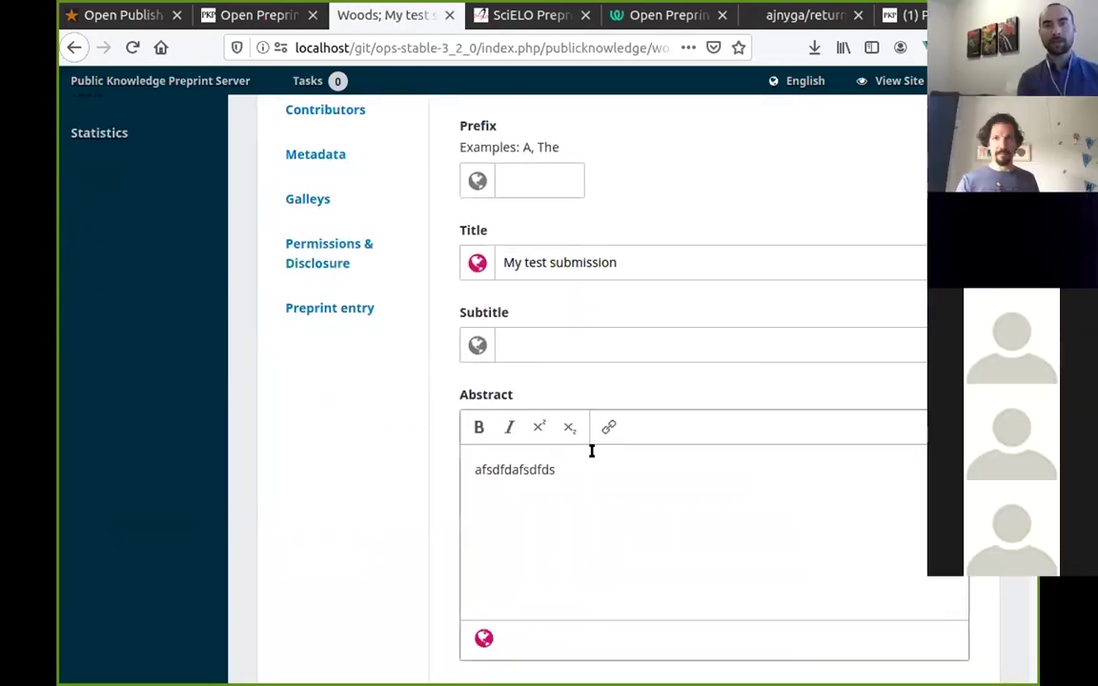
scroll(572, 319, up, 3)
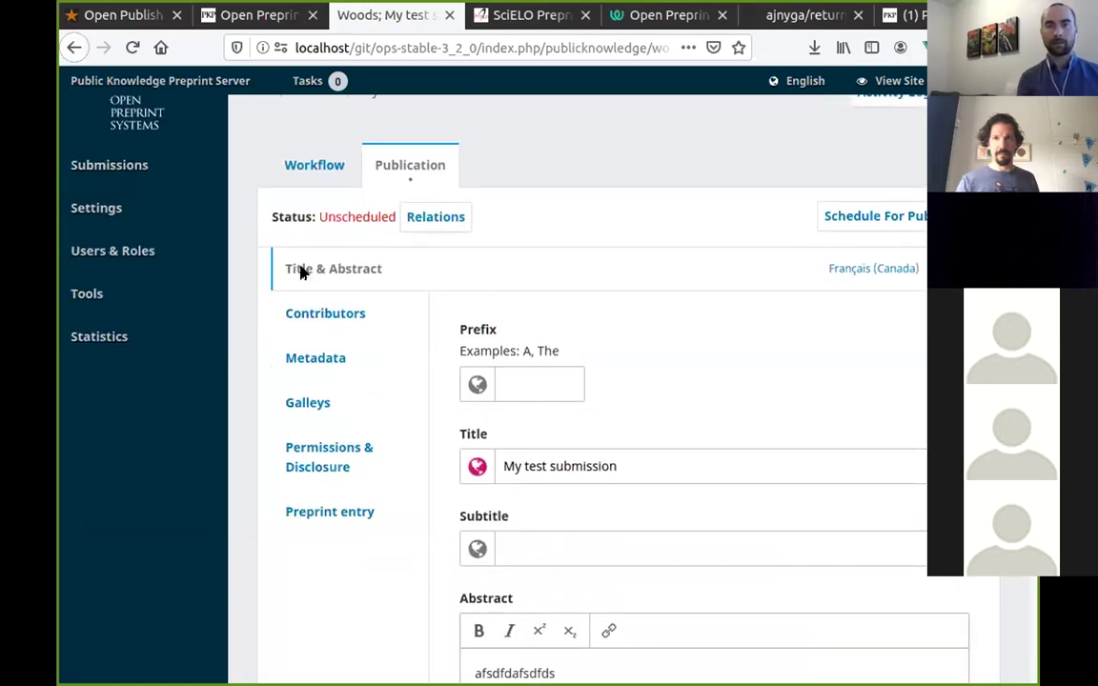
click(848, 218)
click(841, 254)
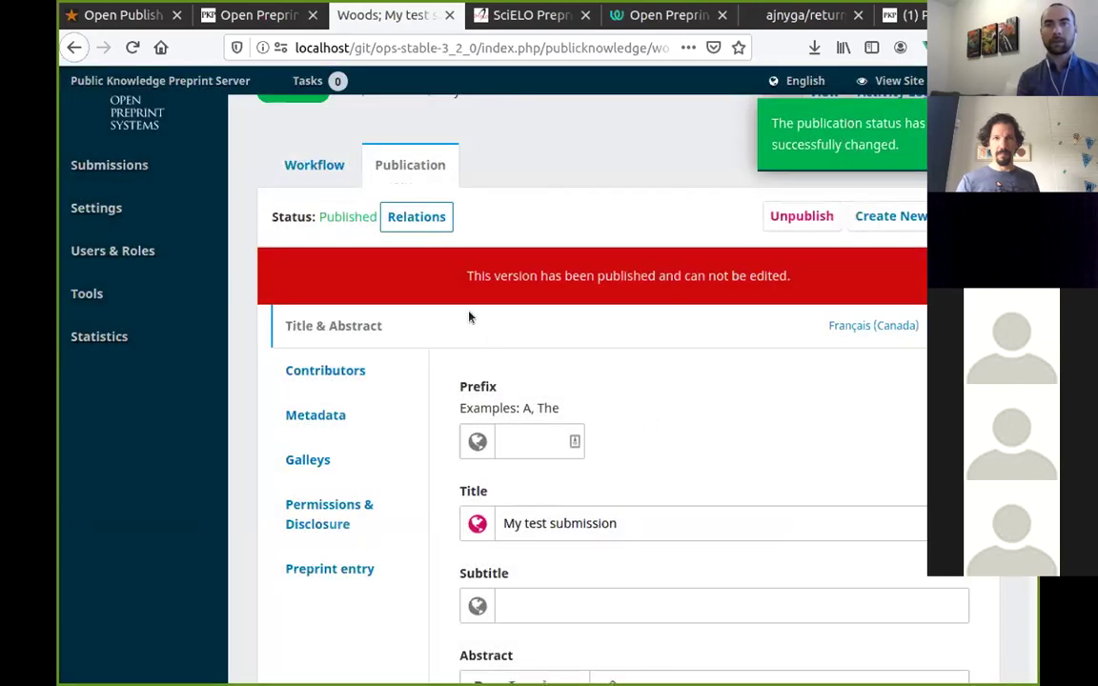
Open the public View Site page in a new browser tab.
drag(395, 278, 824, 265)
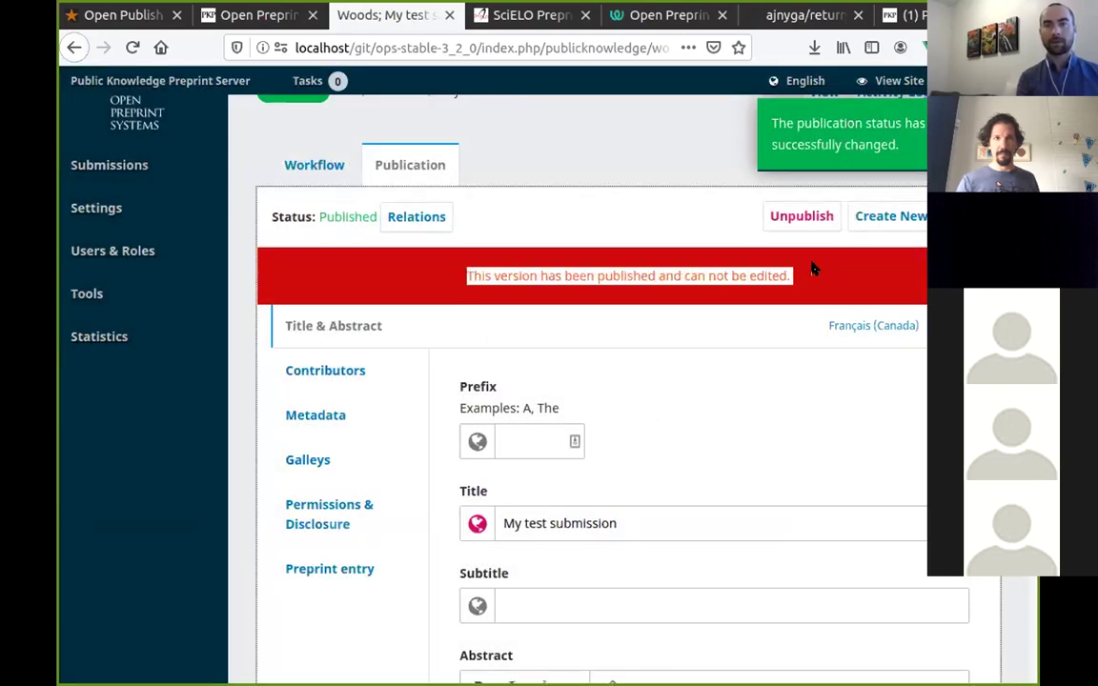
click(636, 170)
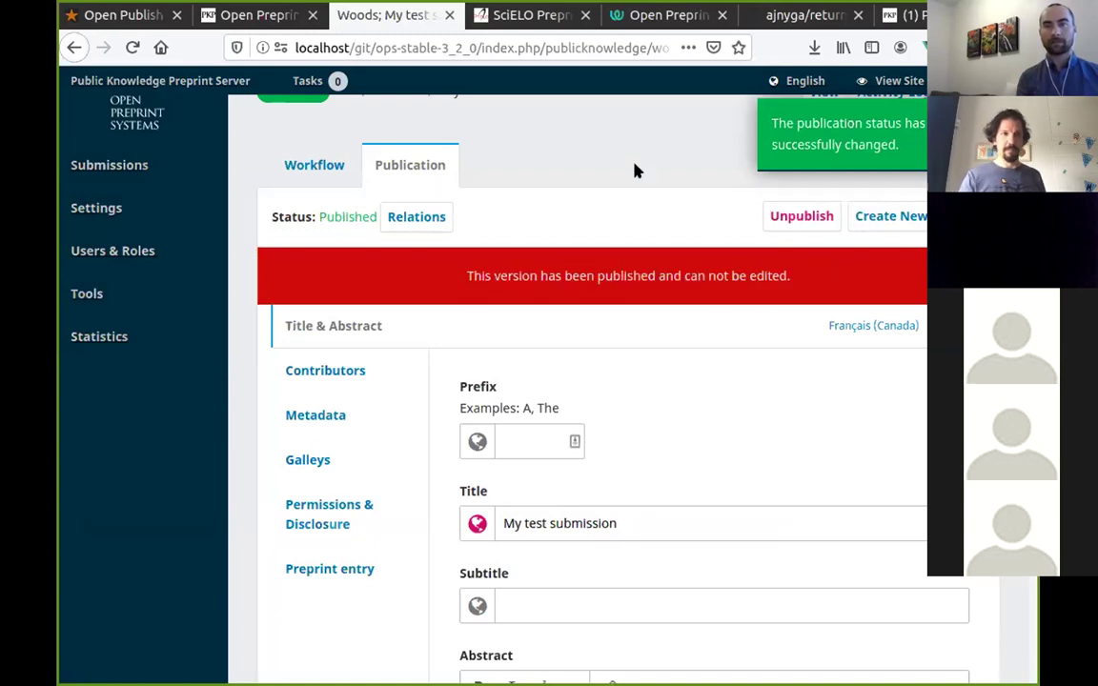
middle_click(888, 78)
View 'My test submission' from Latest preprints on the public site, then return to the admin tab.
click(467, 16)
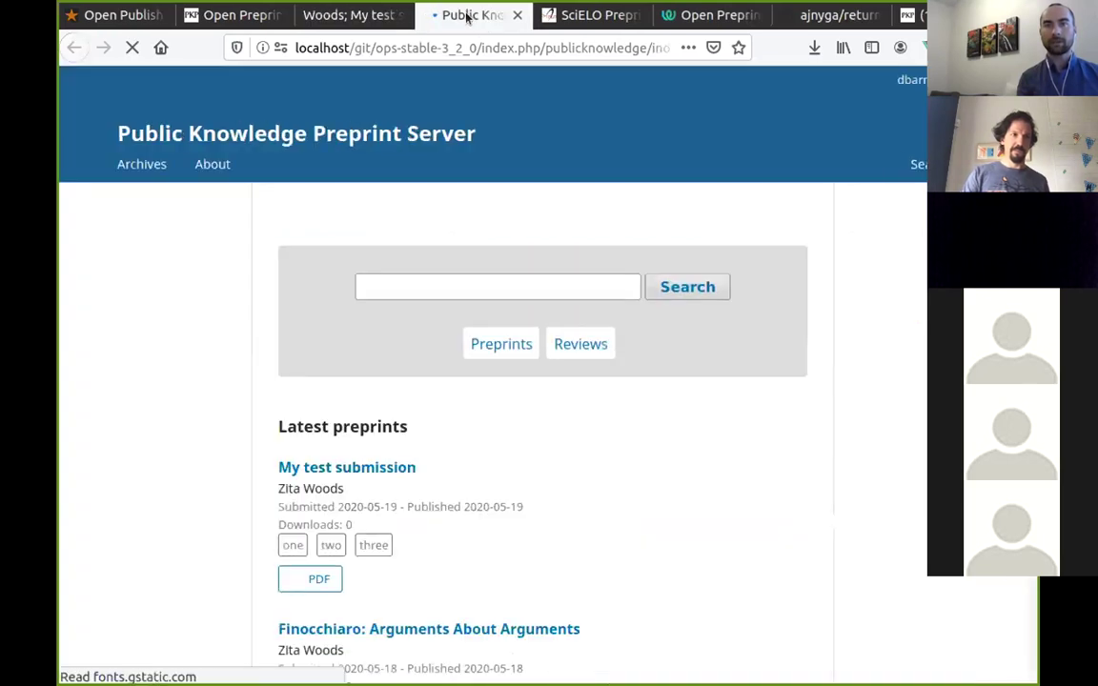
scroll(534, 381, down, 2)
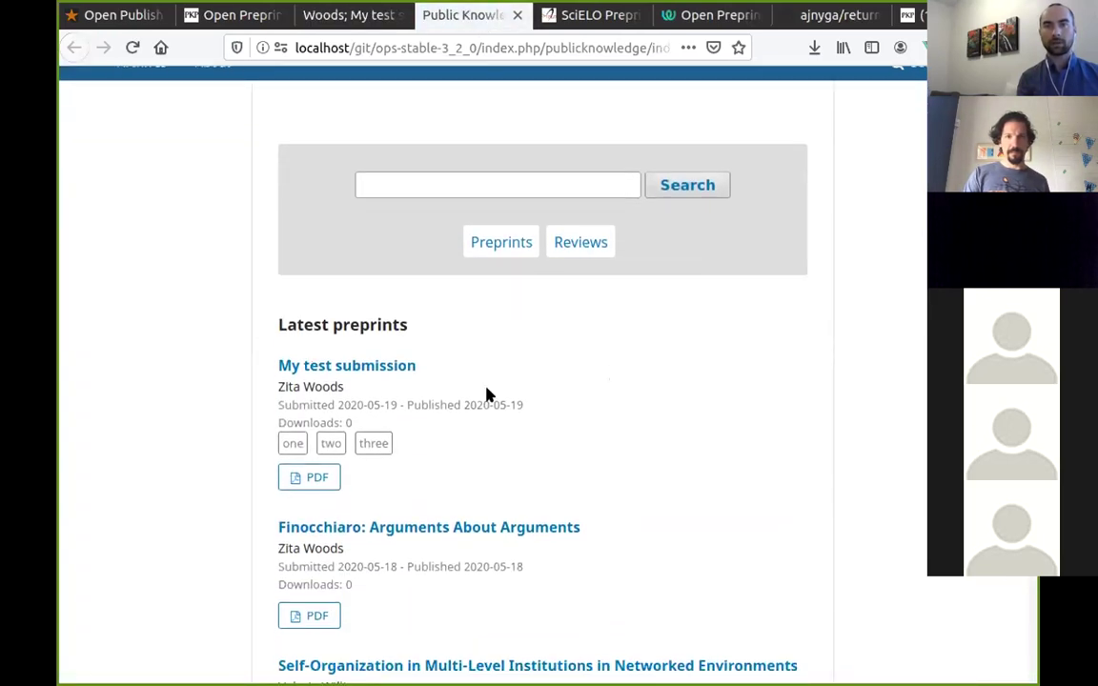
click(373, 367)
scroll(112, 372, down, 2)
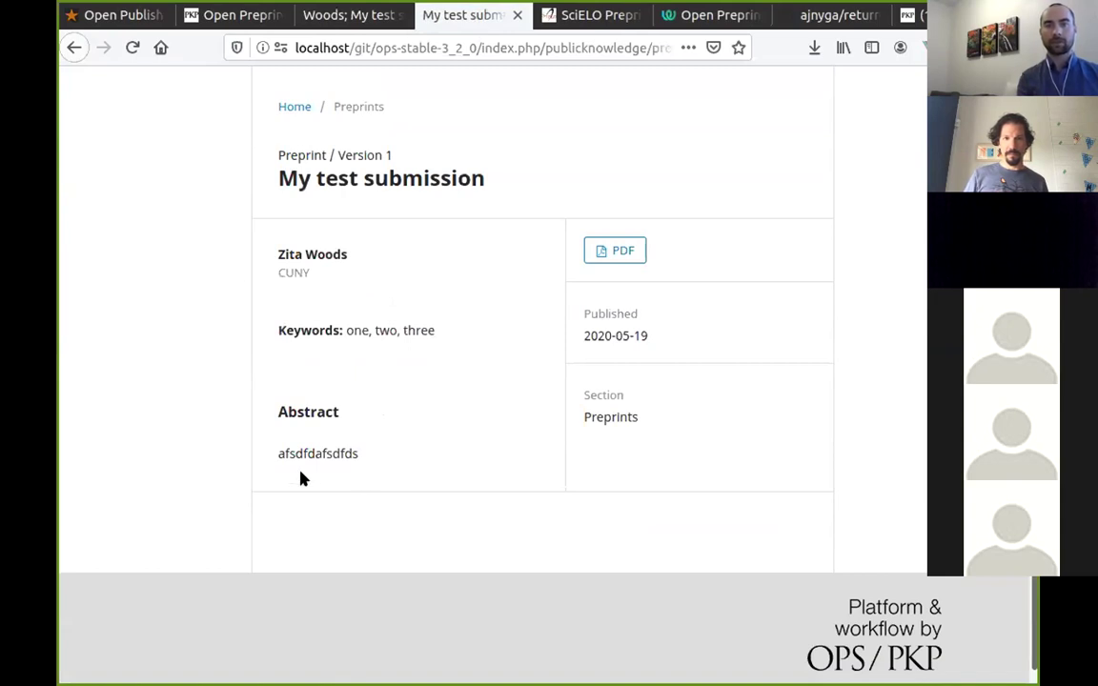
double_click(276, 451)
click(325, 353)
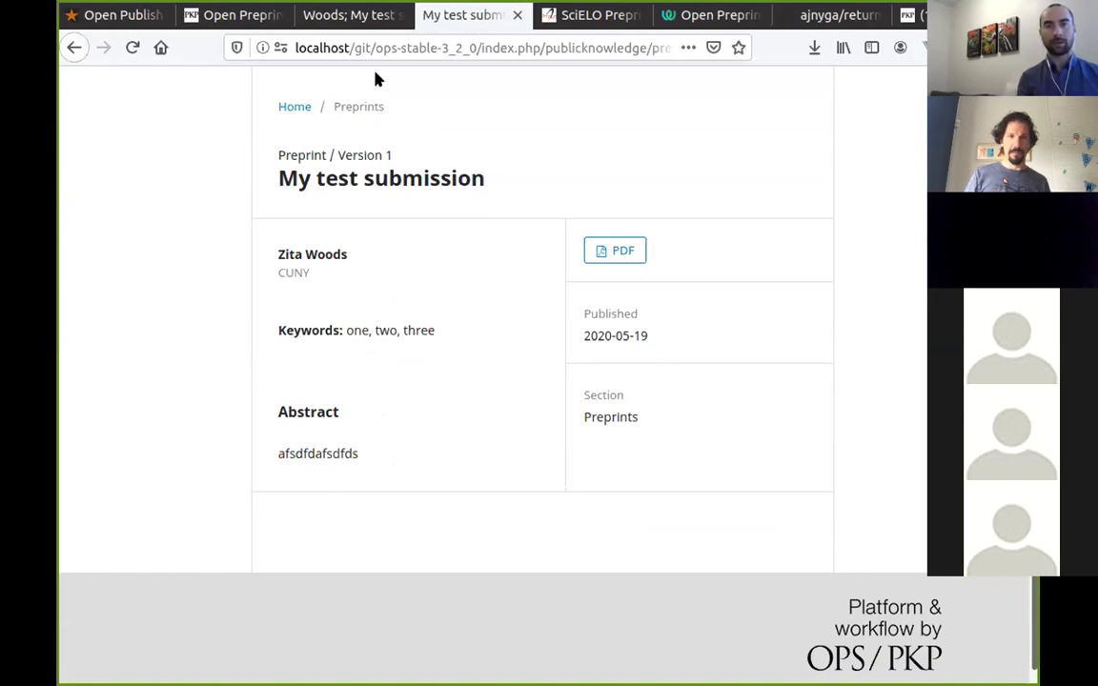
click(319, 15)
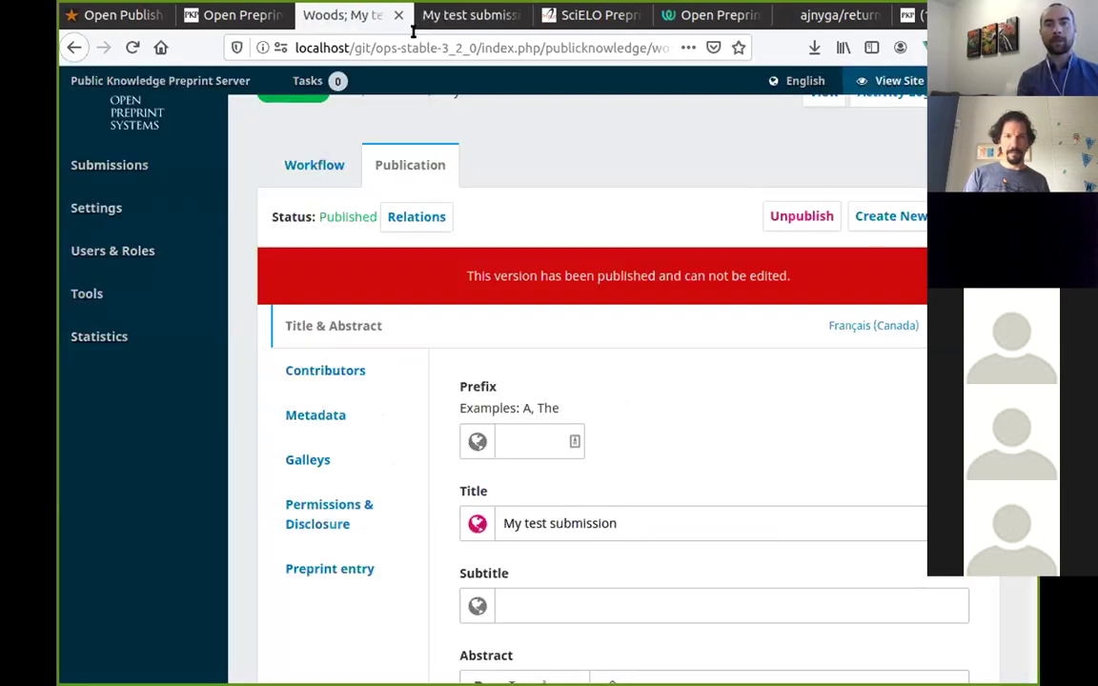
Sign out of the current OPS account from the user menu.
scroll(896, 128, up, 1)
mouse_move(915, 81)
click(824, 129)
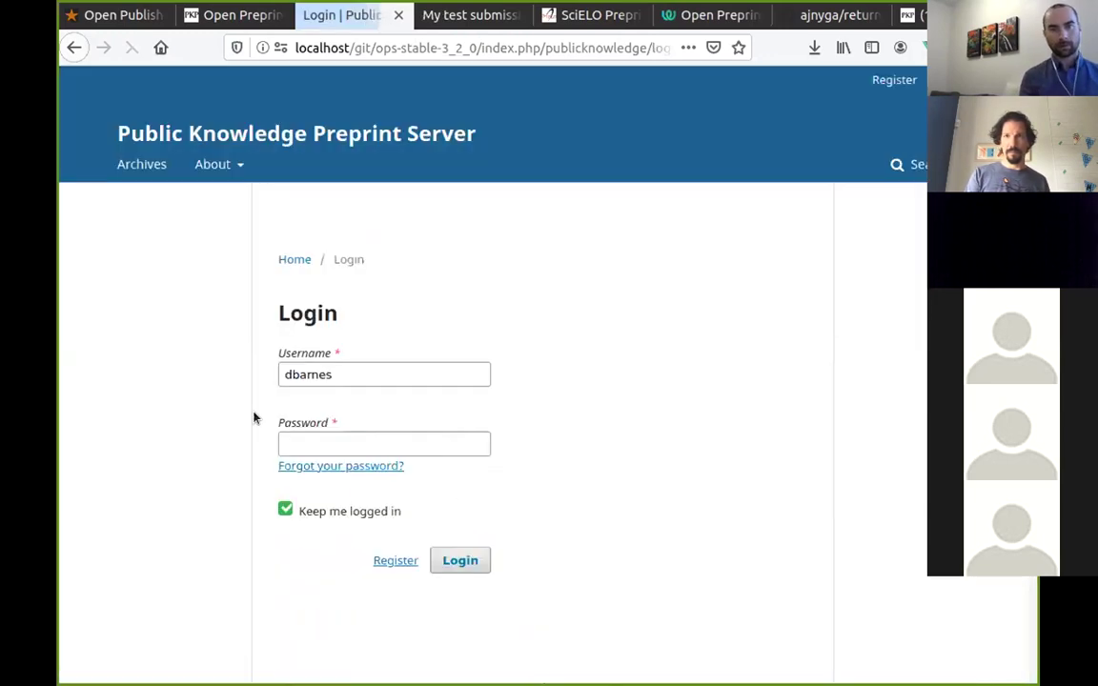
Log back in with the username 'admin' and the administrator password.
double_click(359, 367)
text(admin)
double_click(359, 367)
key(ctrl+c)
key(Tab)
key(ctrl+v)
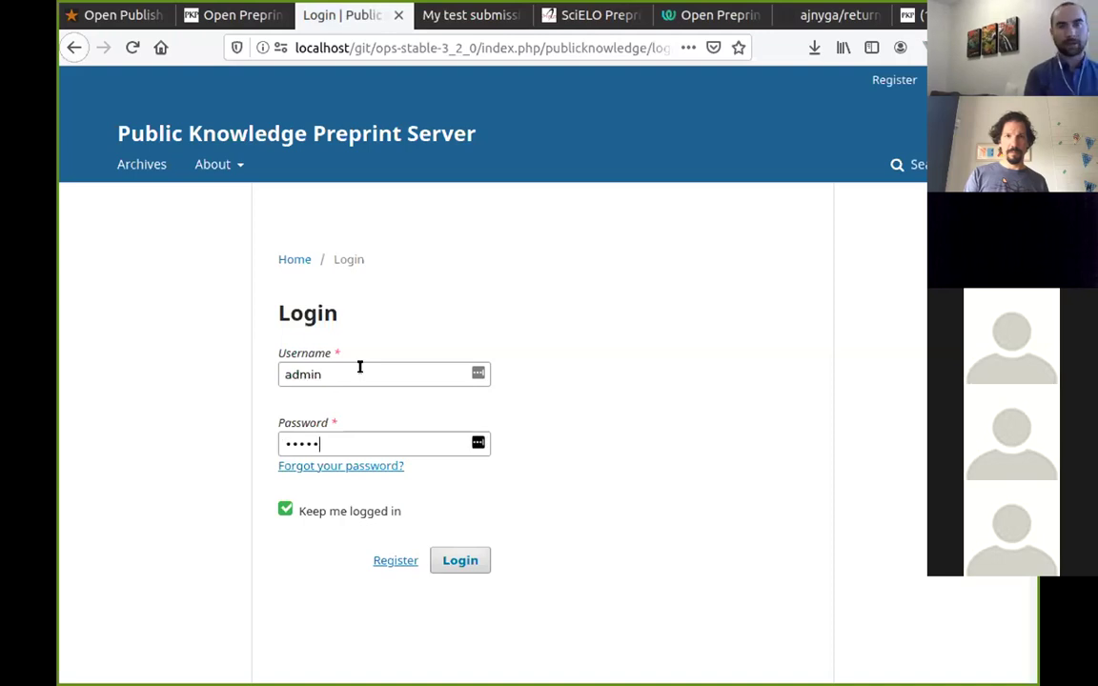
key(Return)
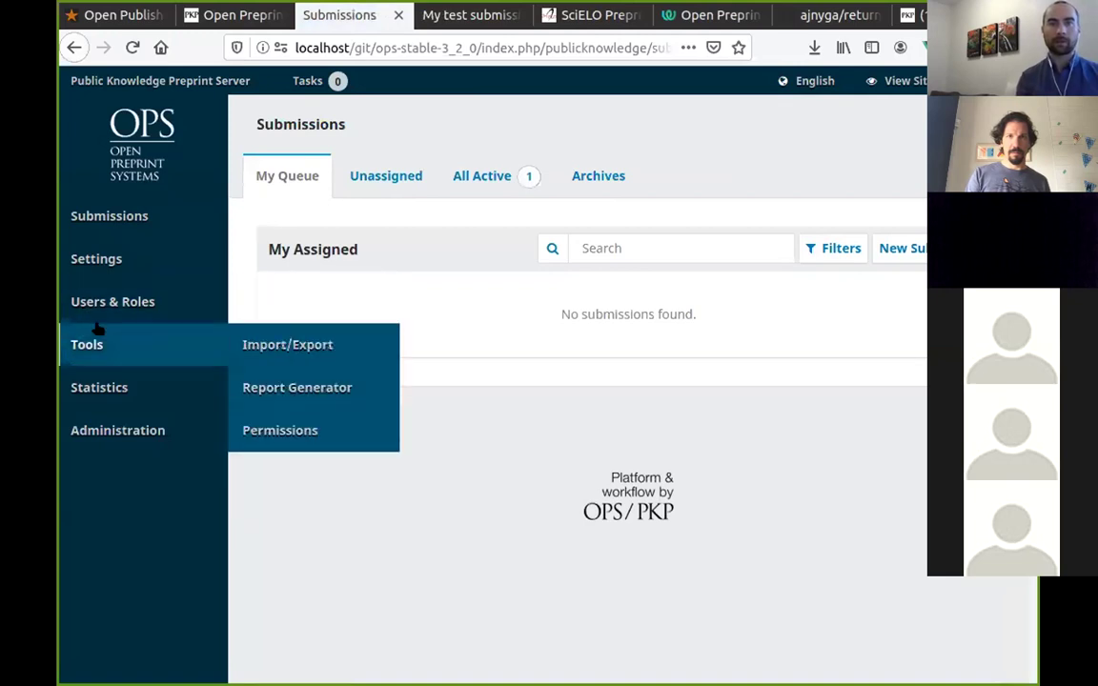
Open the website settings and view the list of installed plugins.
mouse_move(99, 301)
mouse_move(152, 252)
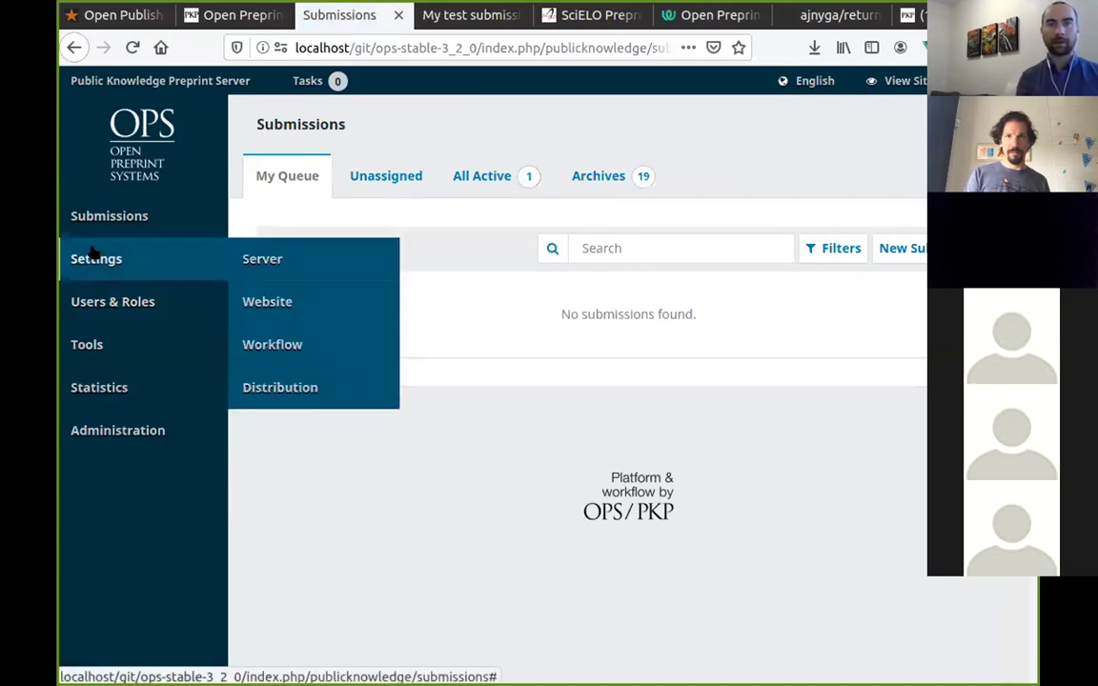
click(255, 301)
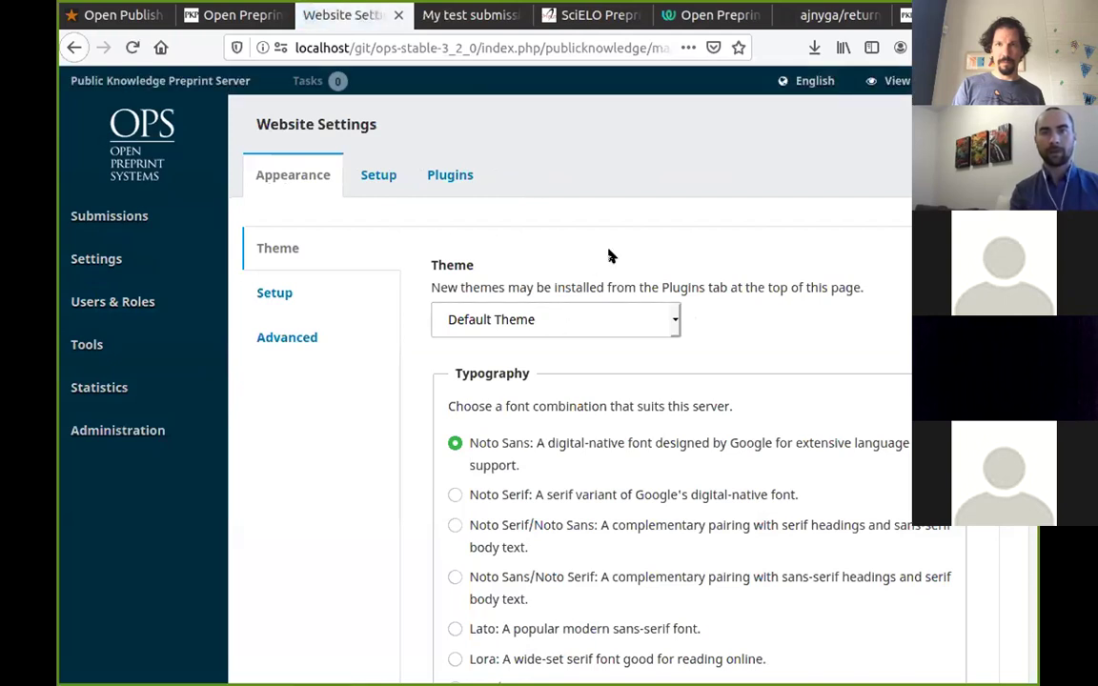
click(434, 172)
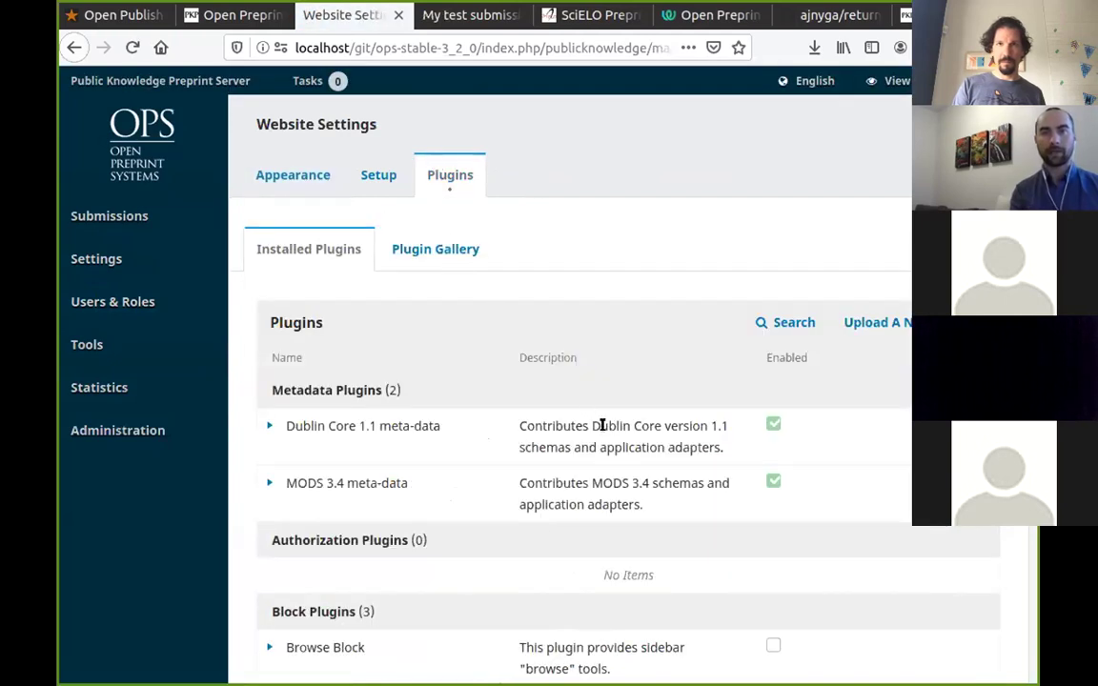
scroll(580, 400, down, 5)
scroll(559, 409, up, 5)
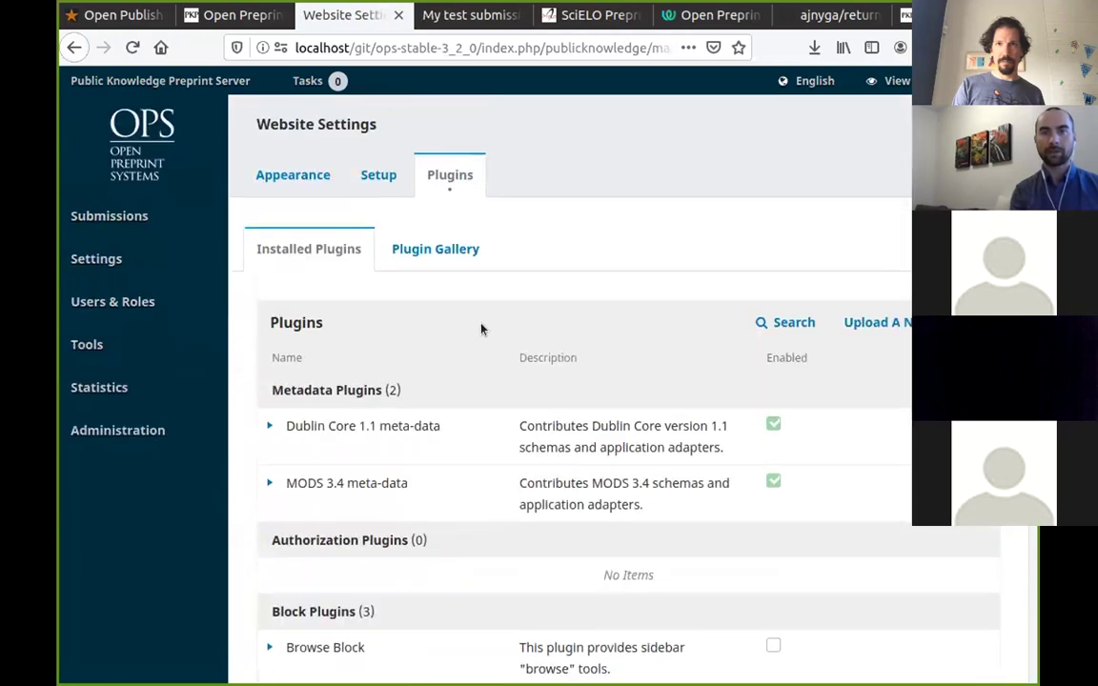
Find the Returning Author Screening Plugin in the Plugin Gallery and open its details.
click(417, 256)
scroll(438, 411, down, 3)
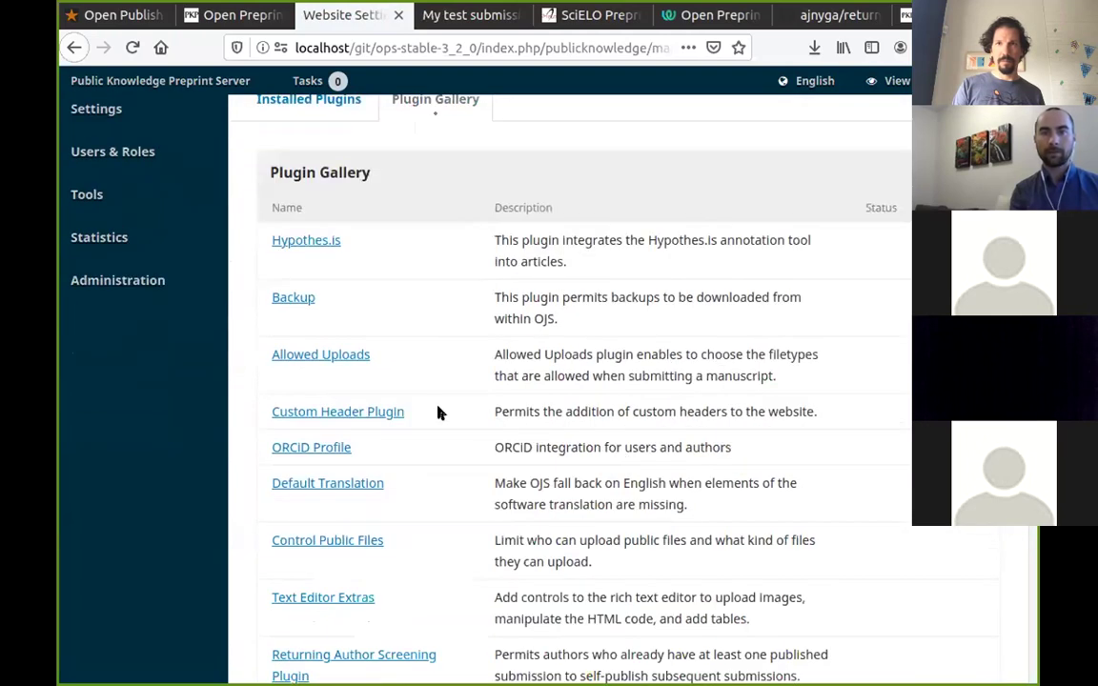
scroll(272, 502, down, 3)
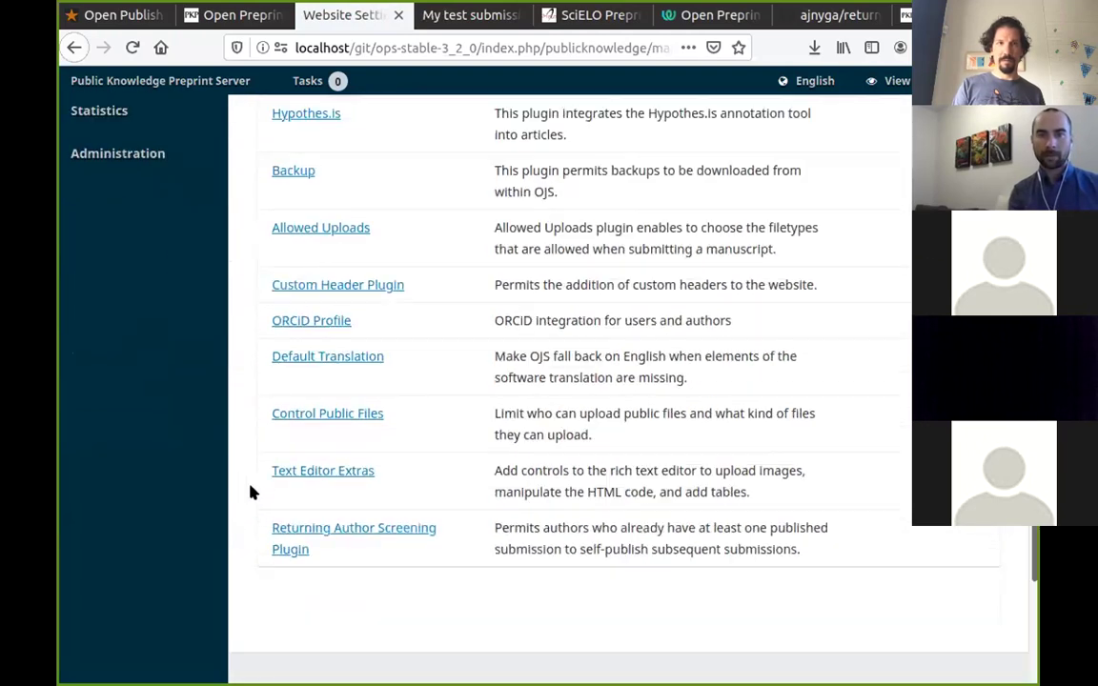
drag(242, 508, 799, 522)
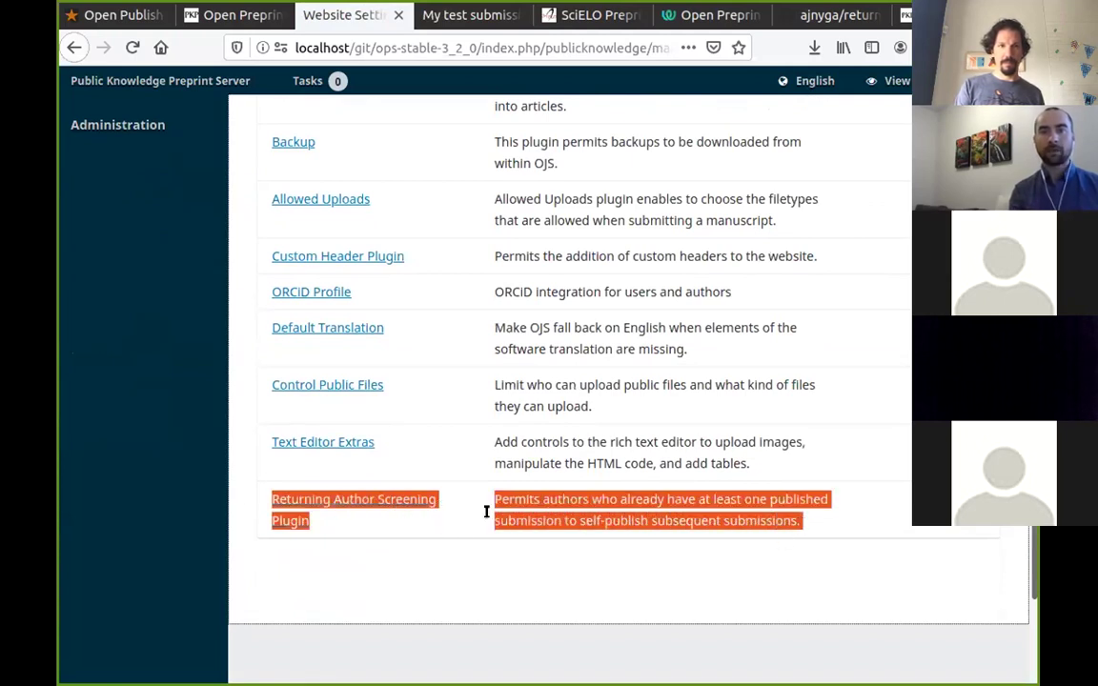
click(373, 557)
click(339, 496)
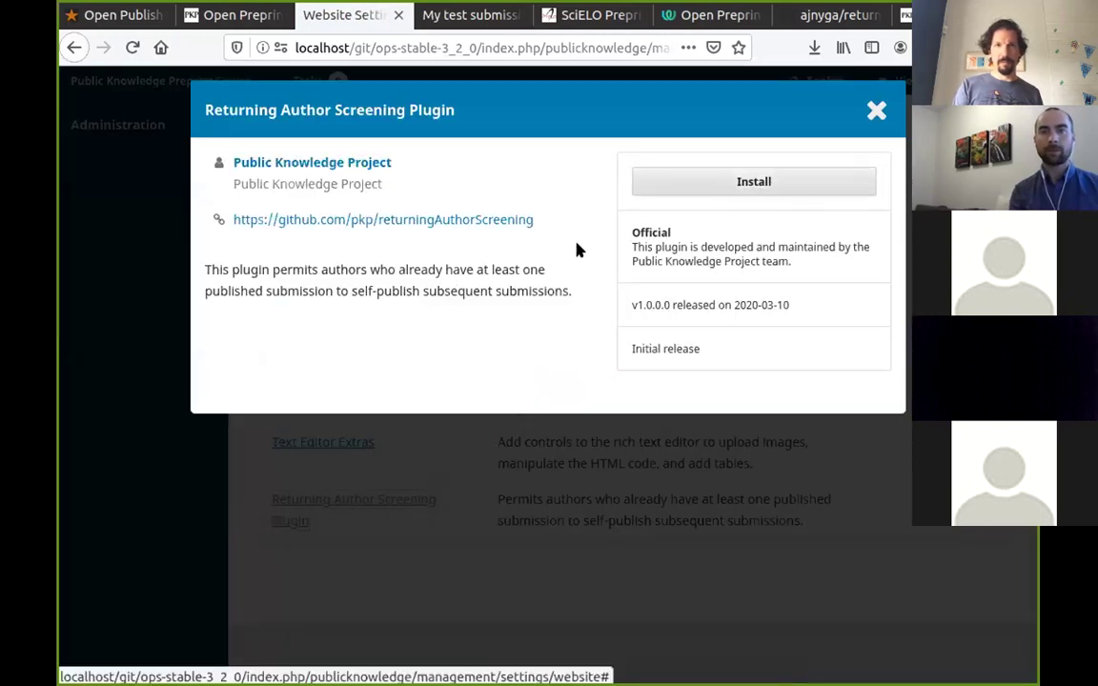
Close the Returning Author Screening Plugin v1.0.0.0 dialog with the X, leaving it uninstalled.
drag(198, 270, 560, 329)
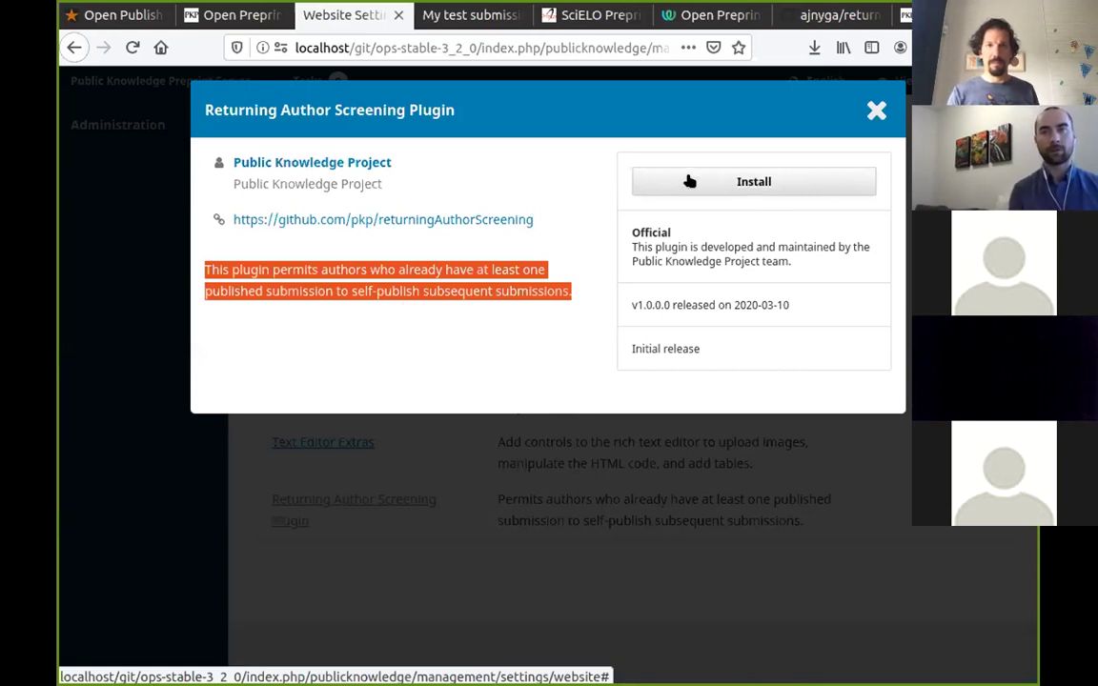
click(874, 110)
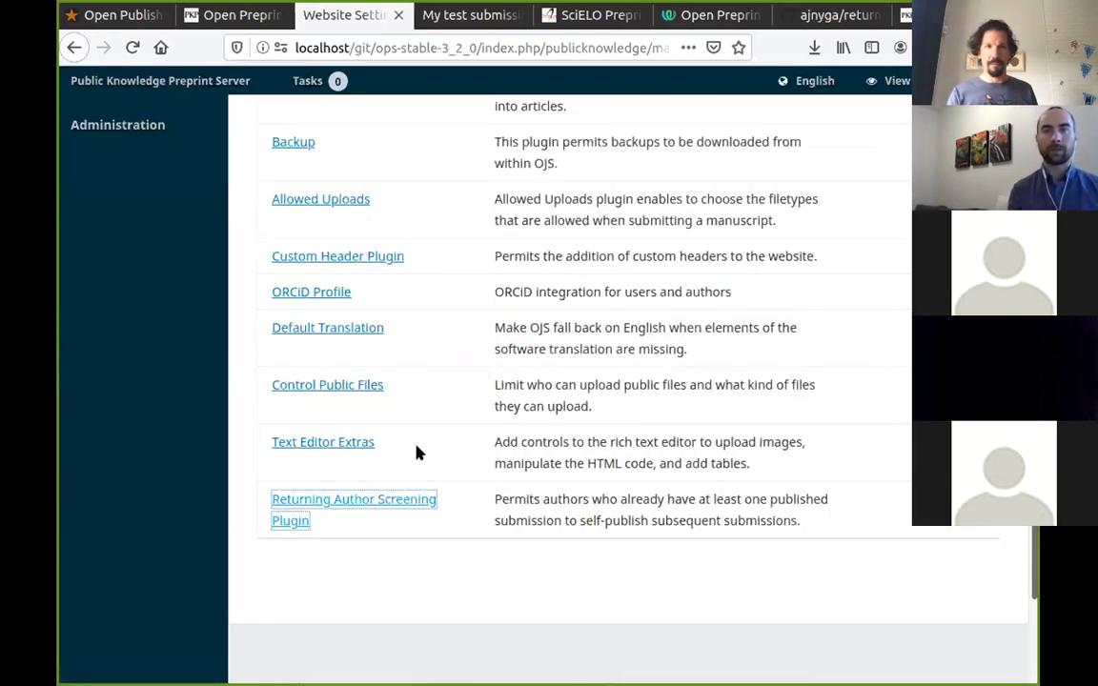
scroll(562, 462, up, 5)
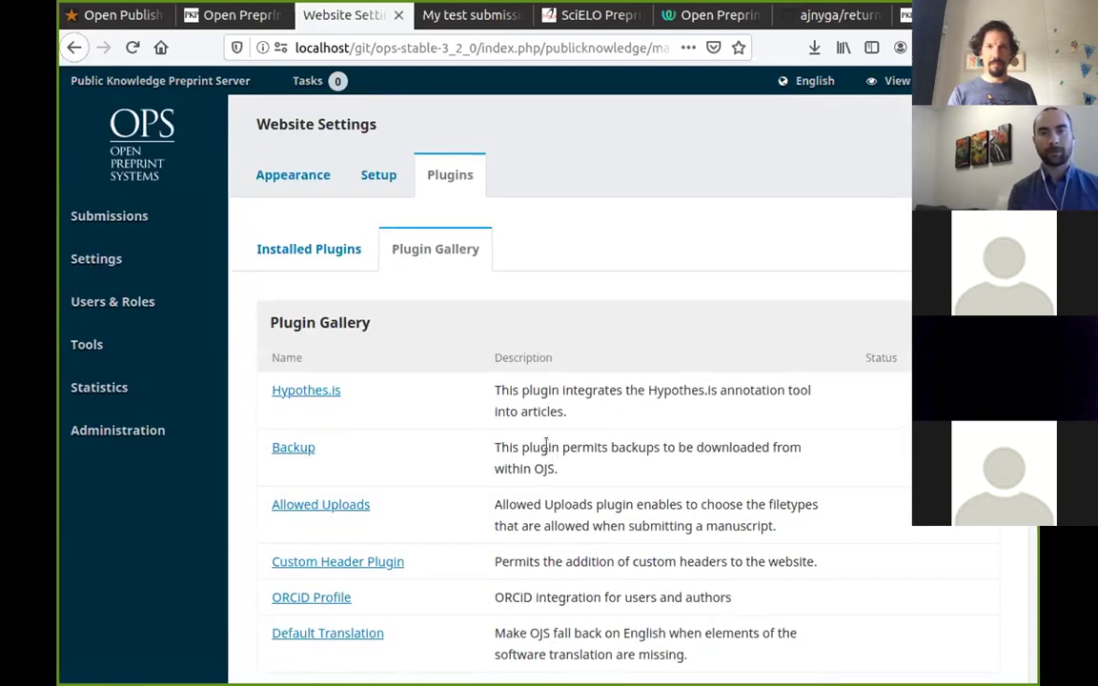
scroll(559, 430, down, 1)
scroll(559, 430, down, 5)
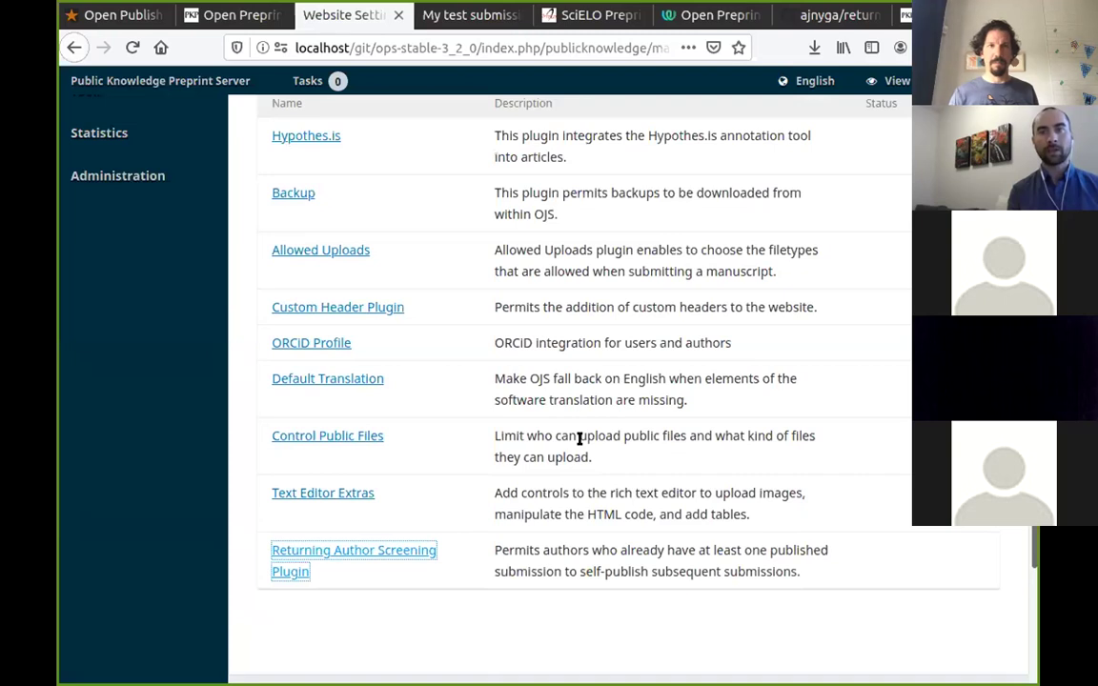
drag(258, 546, 841, 575)
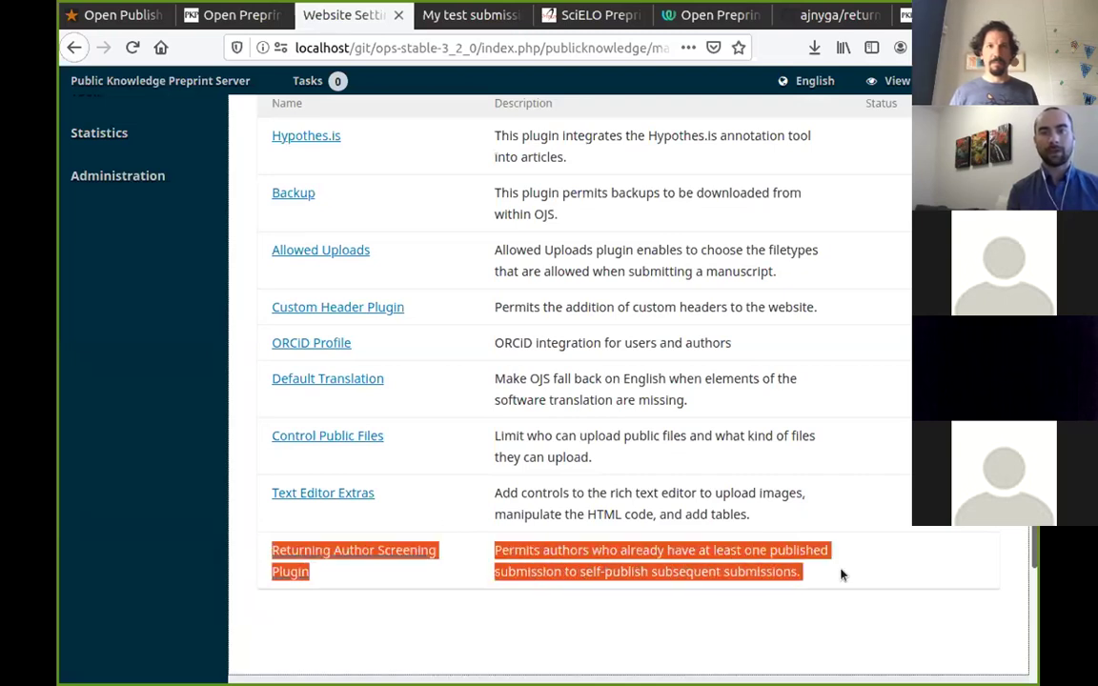
click(813, 579)
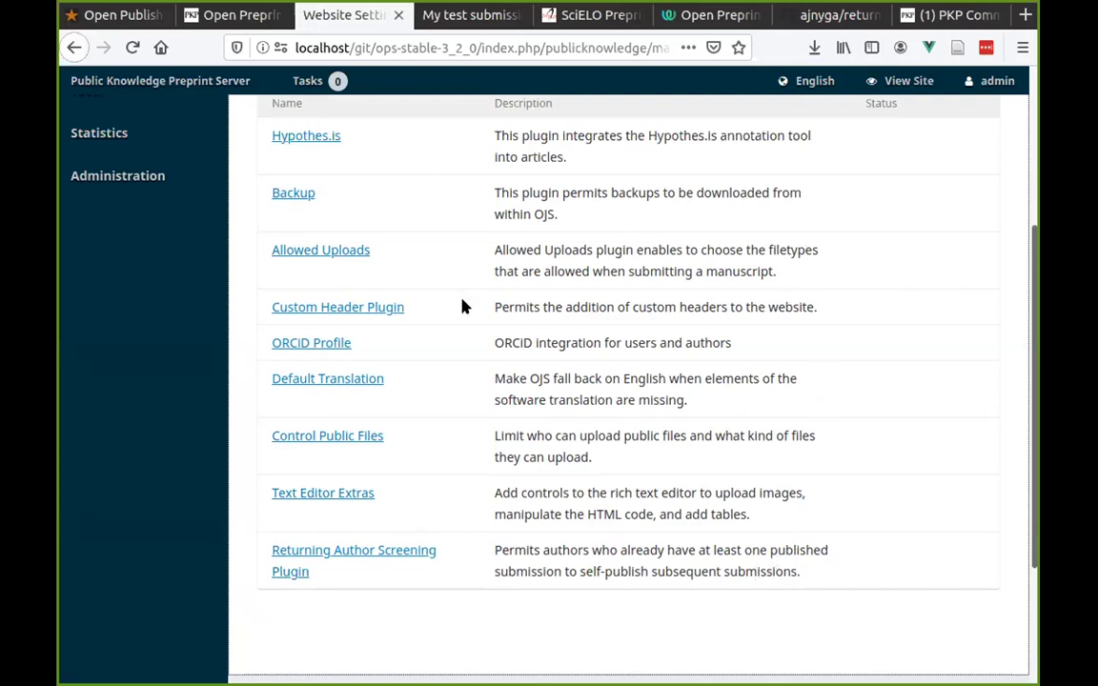
scroll(462, 310, up, 5)
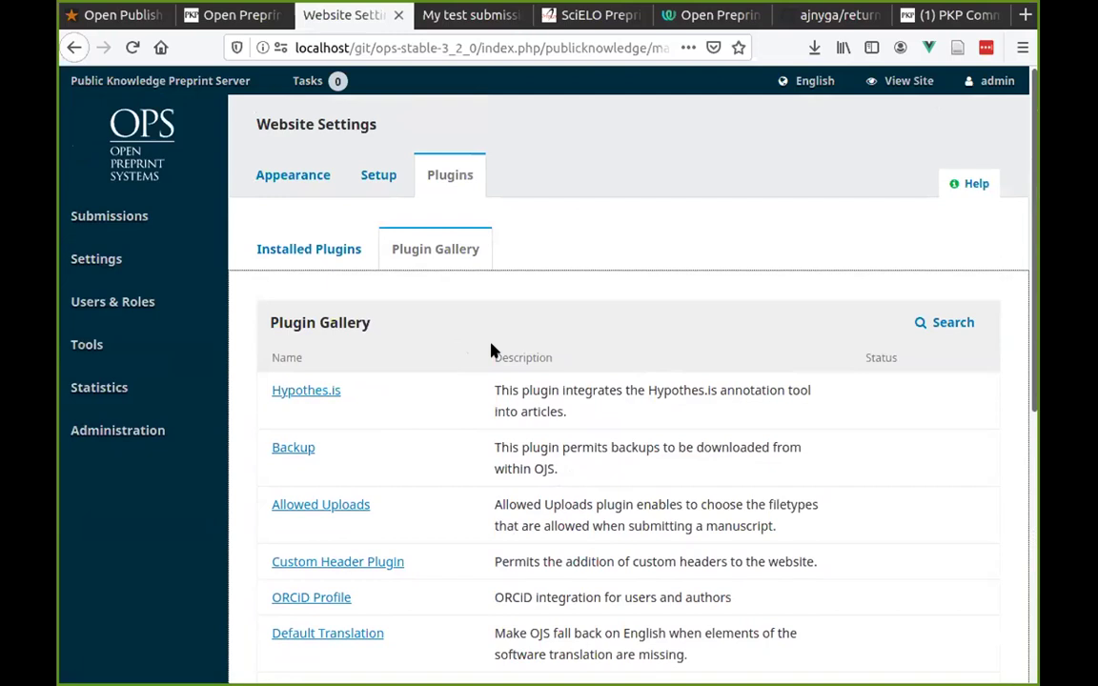
mouse_move(210, 251)
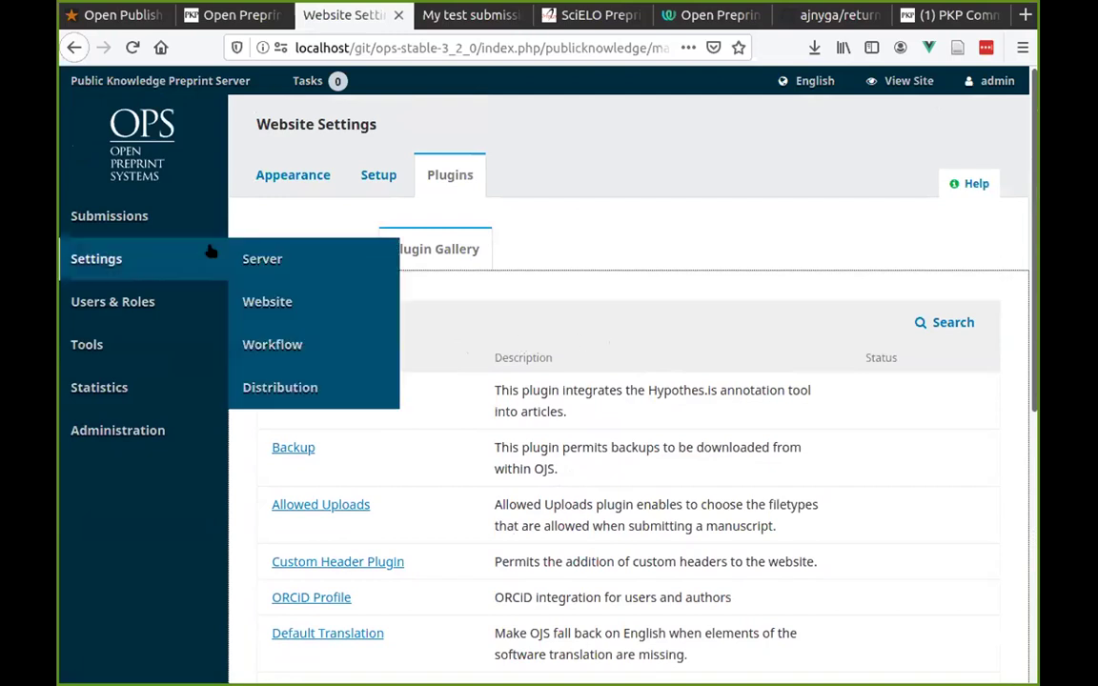
Go to Submissions and switch from the active list to the Archives tab.
click(122, 217)
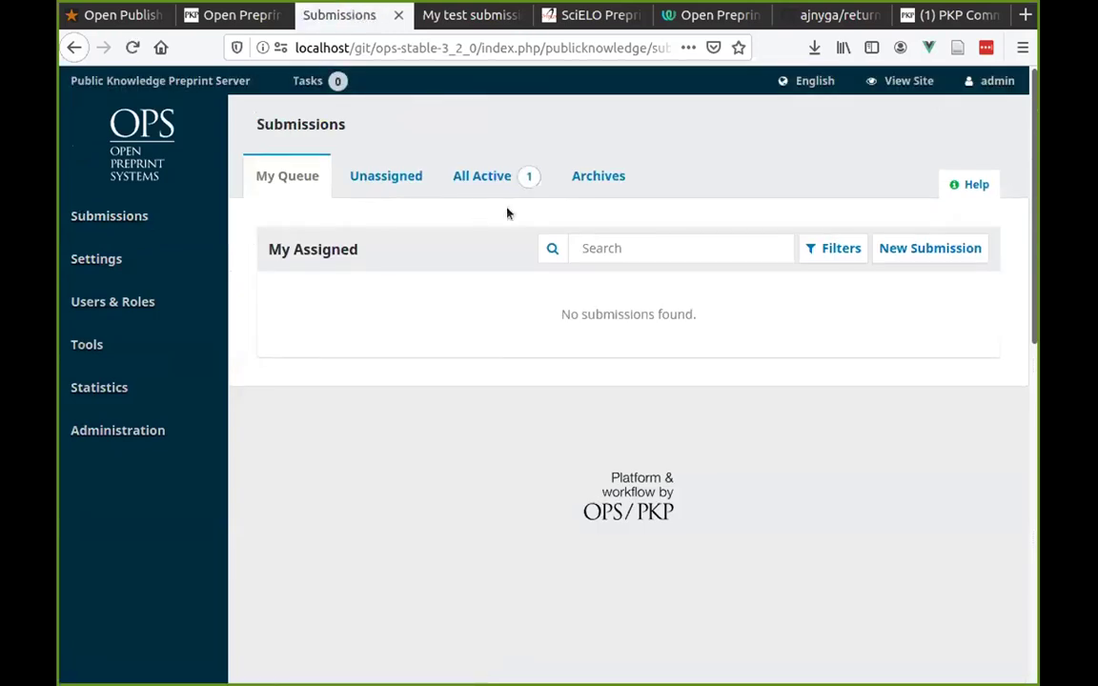
click(477, 180)
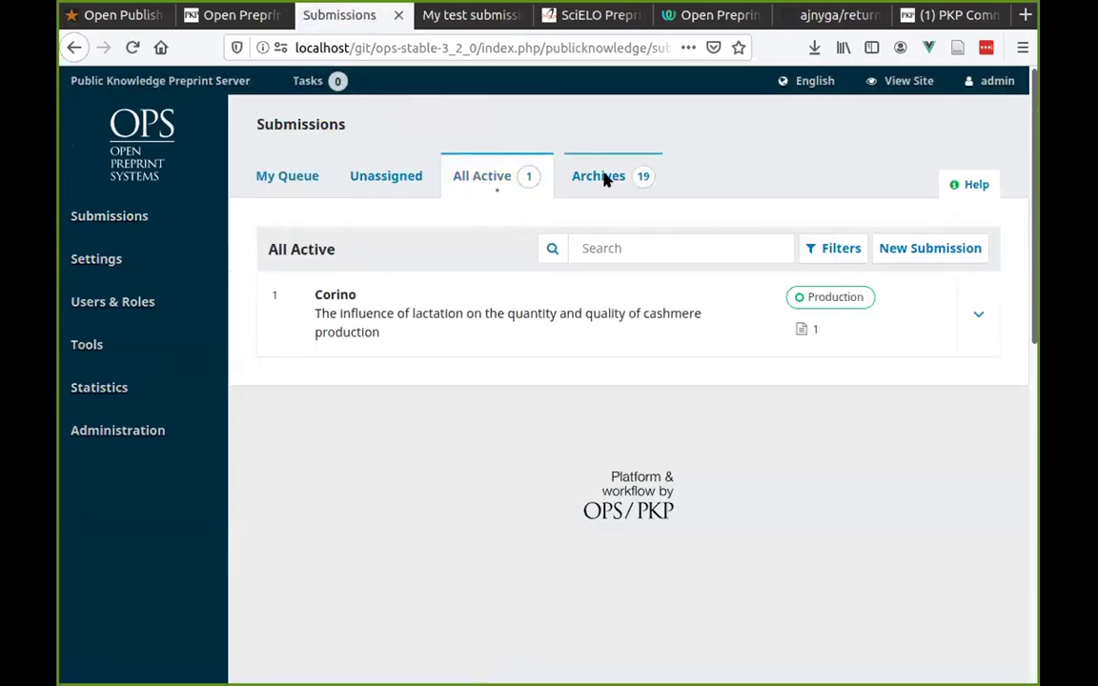
click(588, 175)
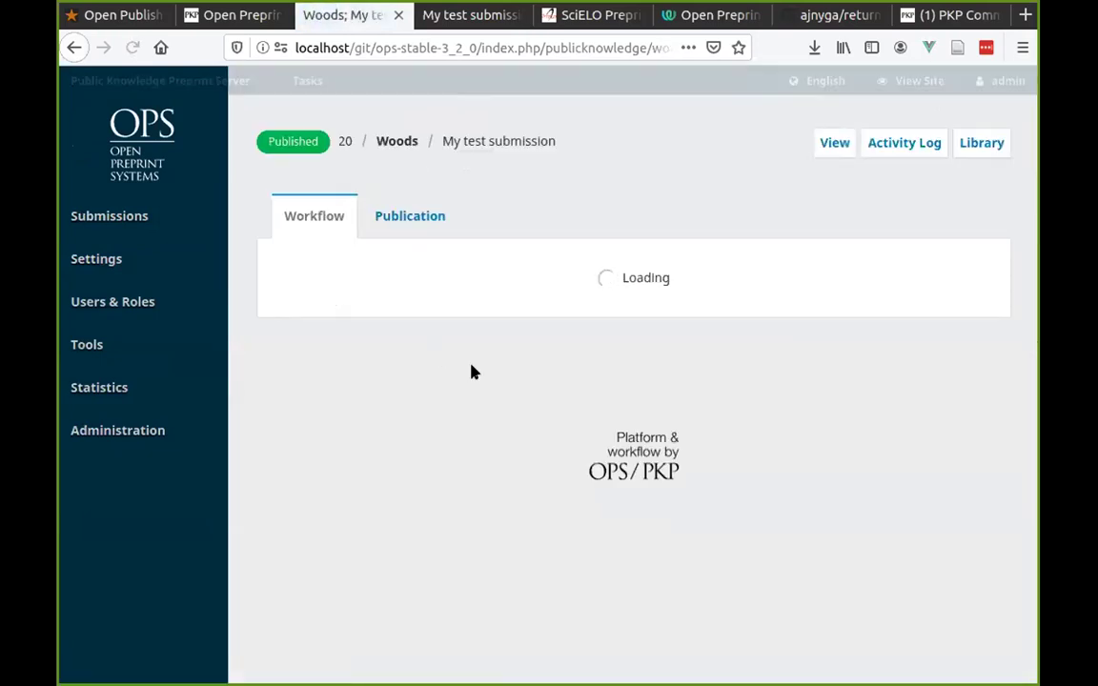
Inspect the locked Title & Abstract form on the published submission's Publication tab.
click(407, 217)
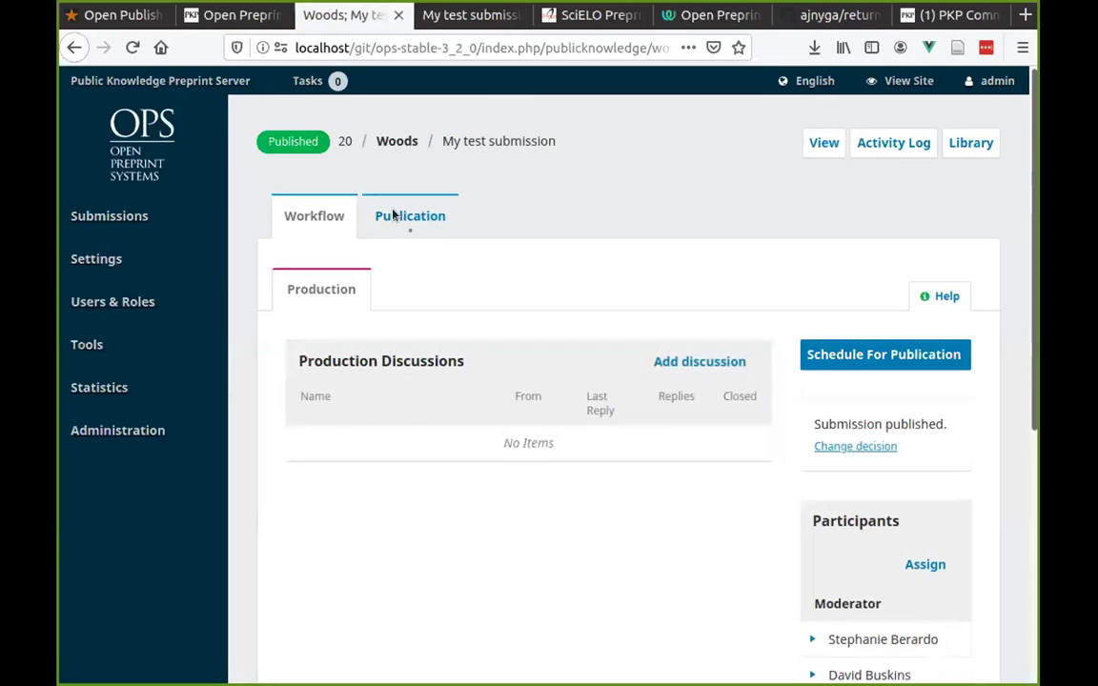
scroll(436, 335, down, 3)
click(643, 361)
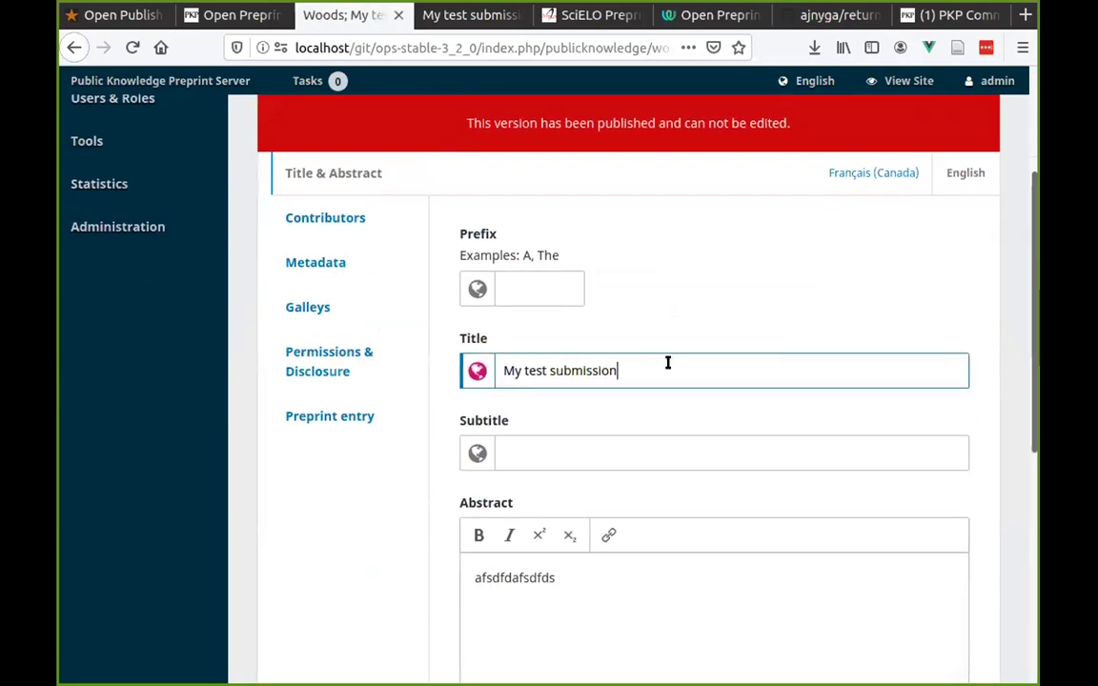
scroll(445, 525, down, 2)
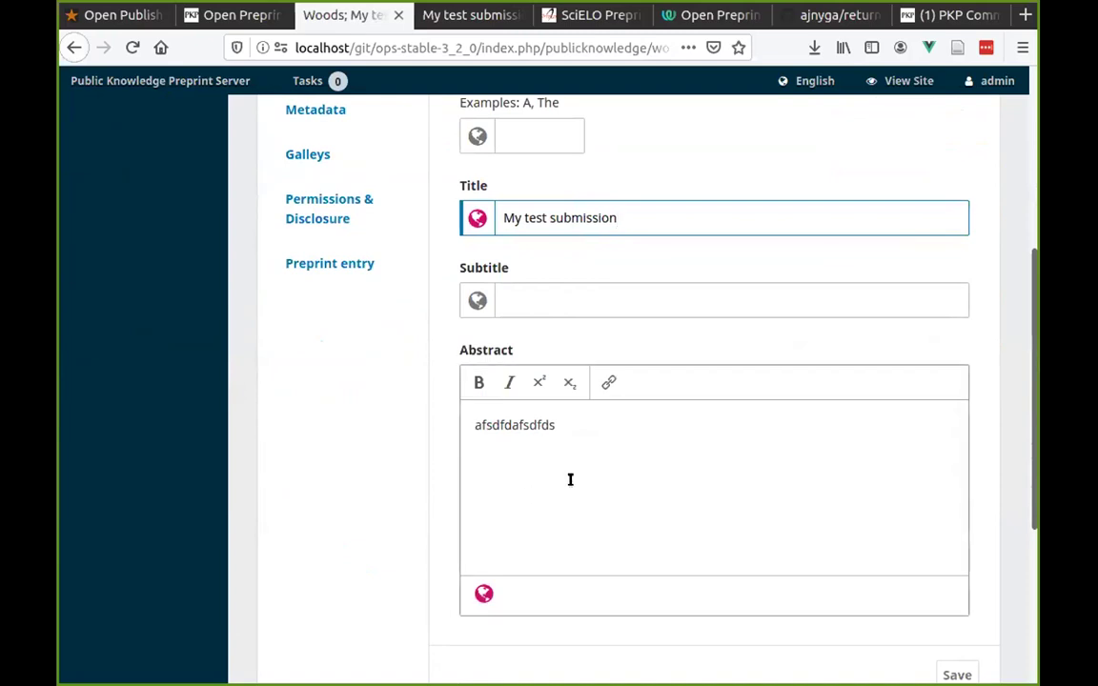
scroll(474, 476, up, 1)
scroll(473, 477, up, 4)
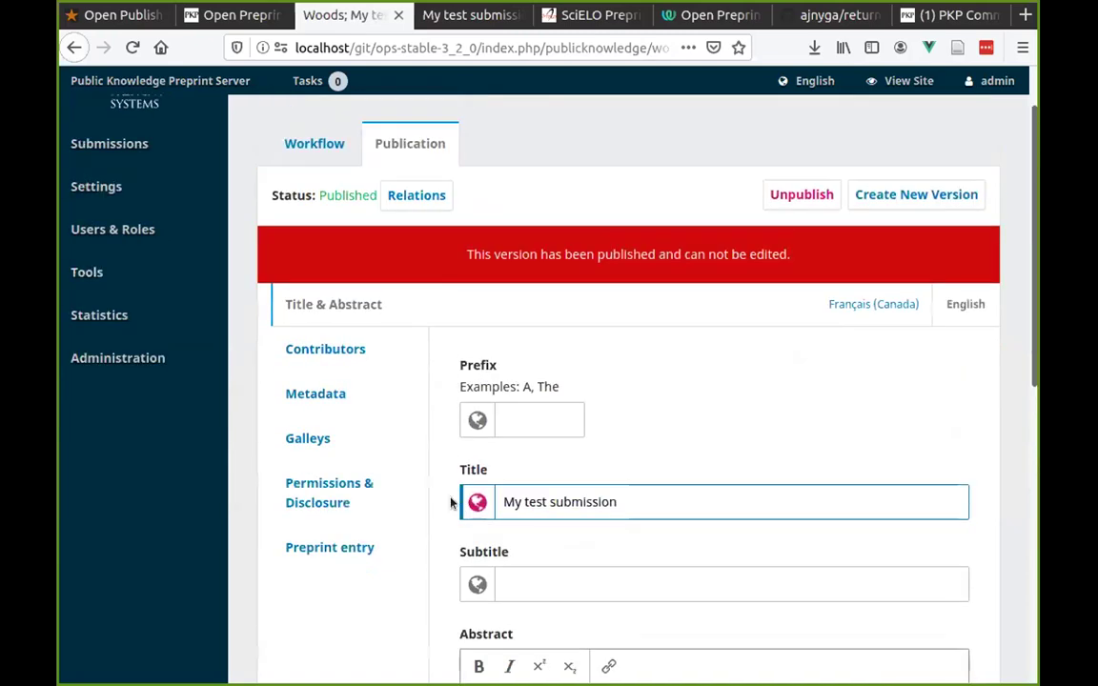
scroll(493, 481, down, 2)
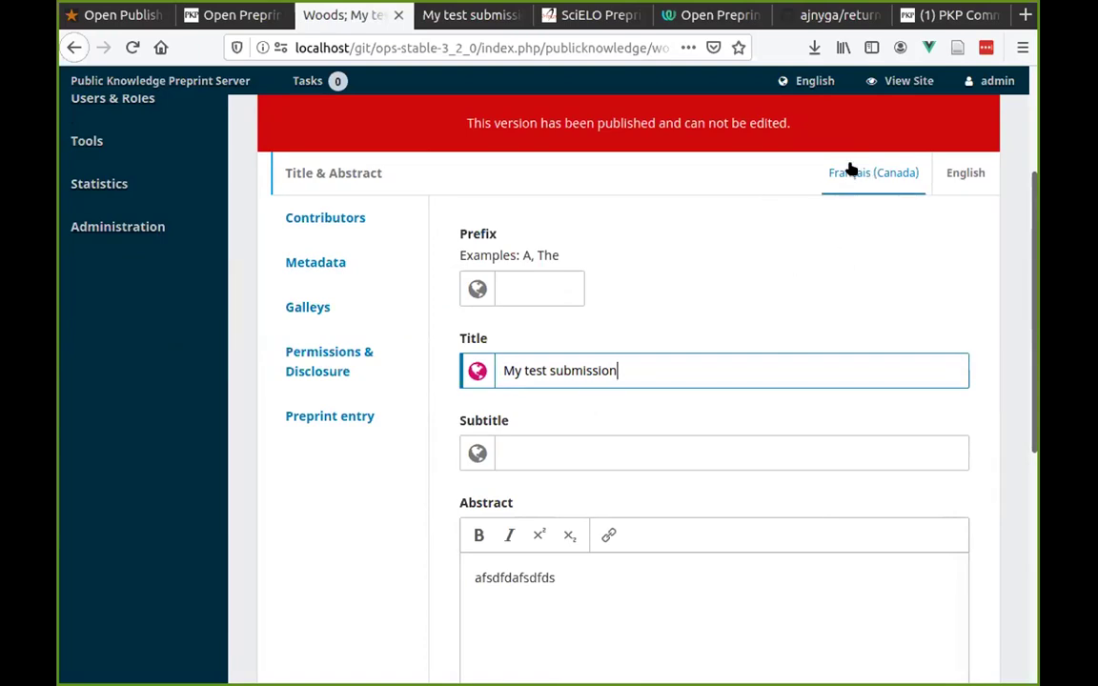
Show the Français (Canada) Title & Abstract fields and confirm the prefixes stay uneditable.
click(851, 170)
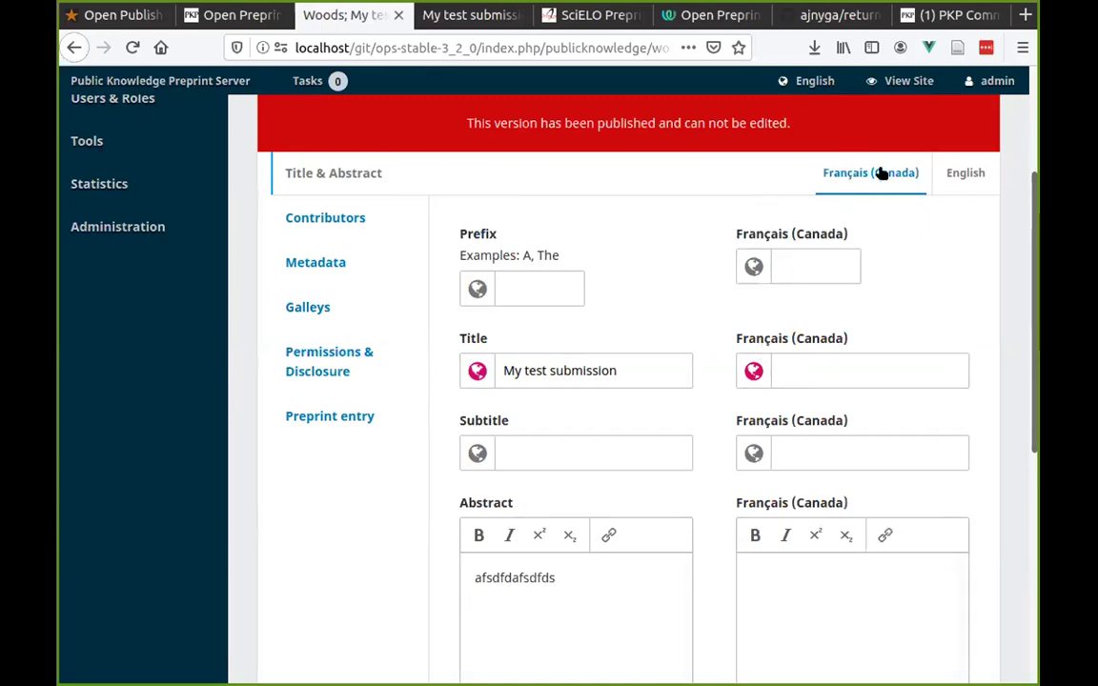
scroll(911, 321, down, 2)
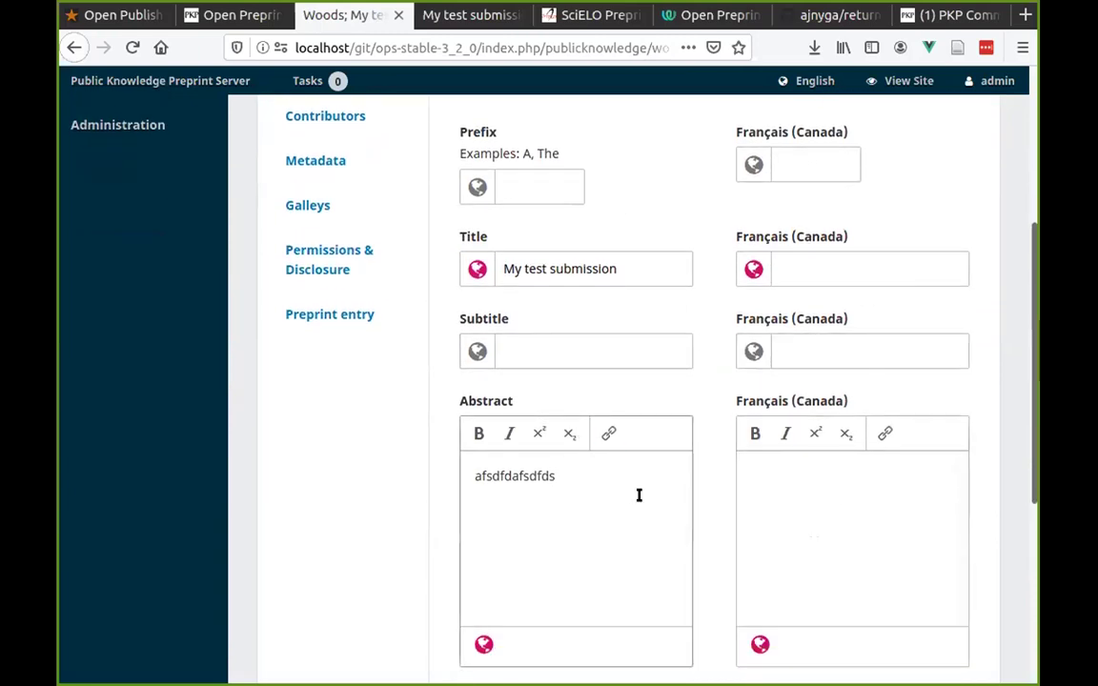
click(787, 164)
scroll(700, 244, up, 3)
scroll(701, 244, up, 2)
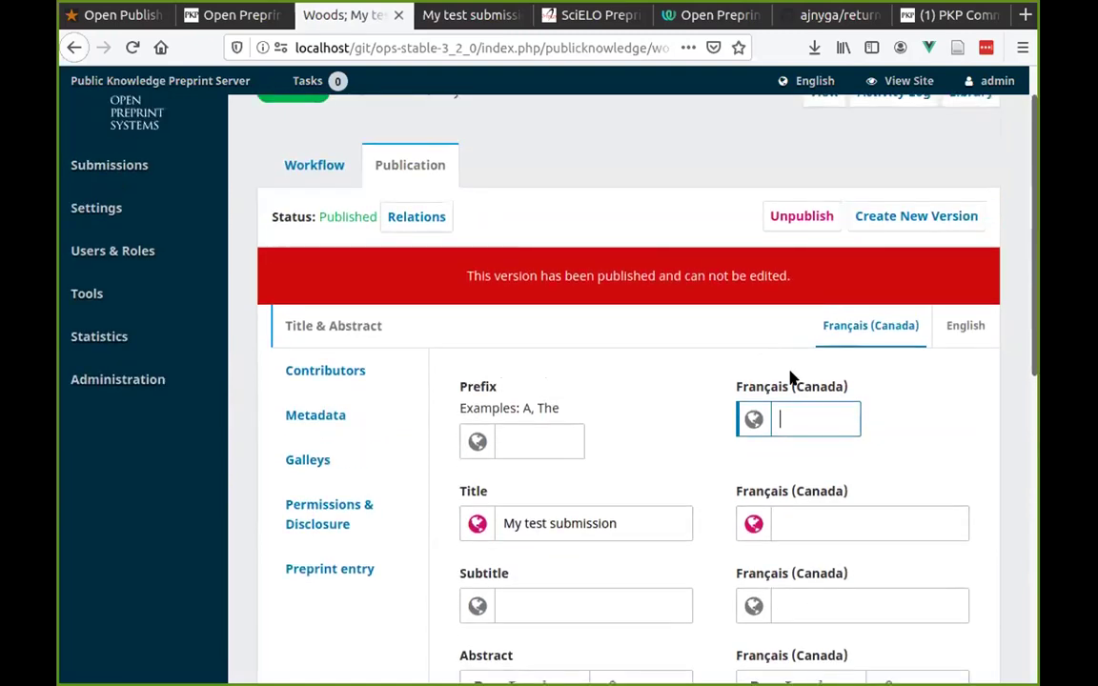
drag(431, 279, 629, 265)
click(783, 323)
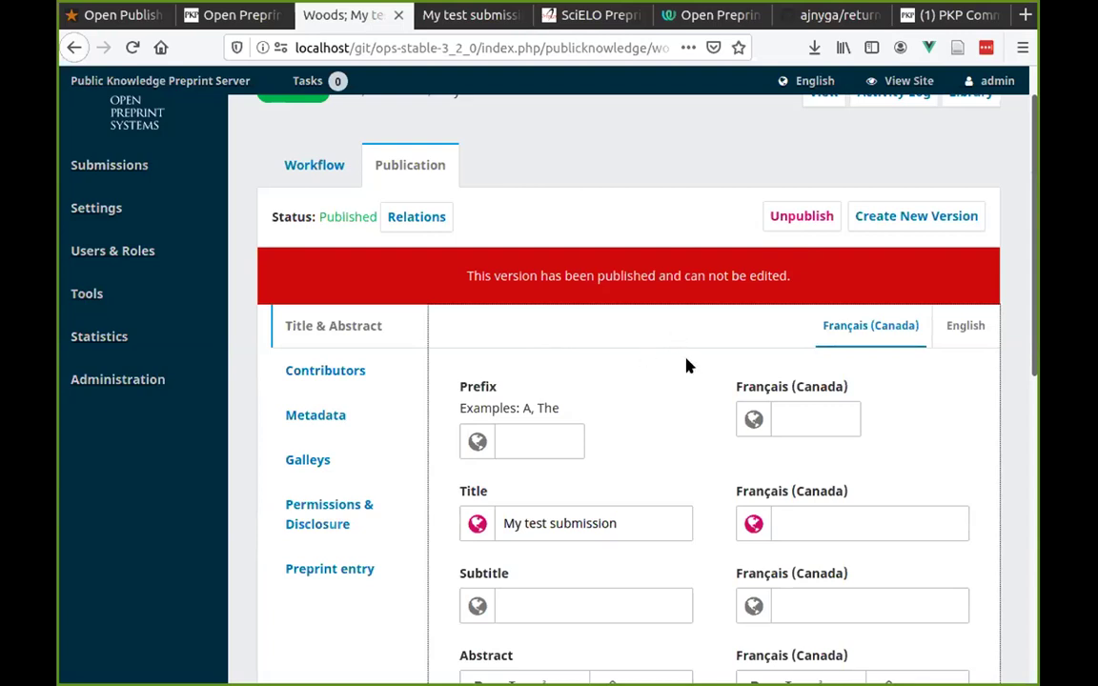
scroll(882, 429, up, 1)
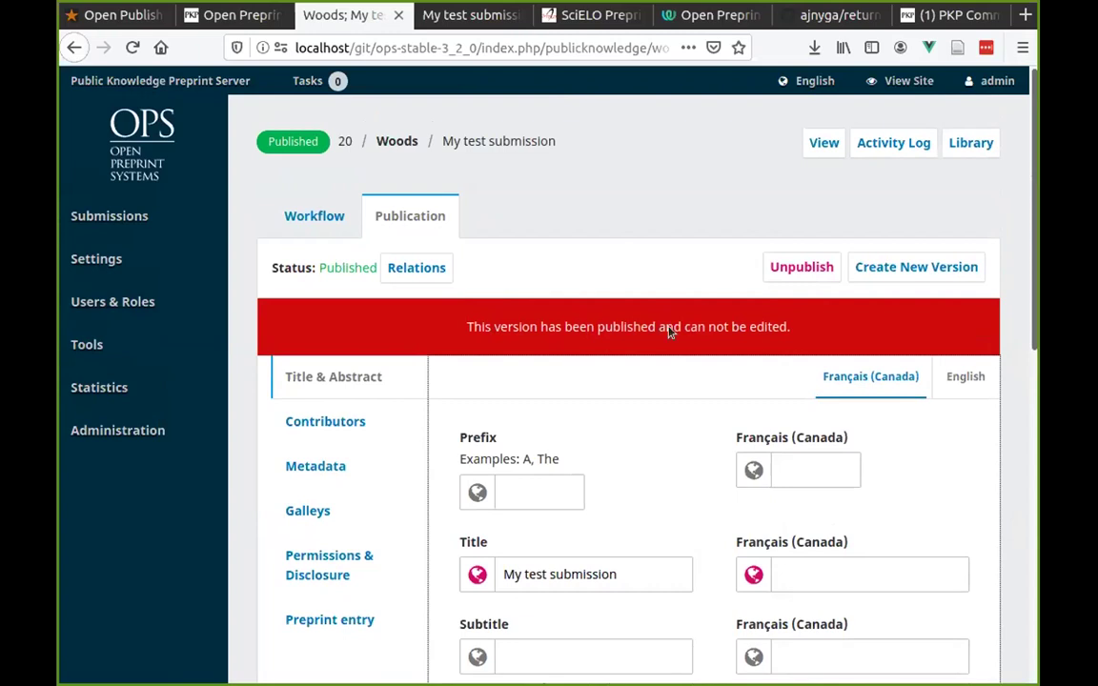
click(543, 491)
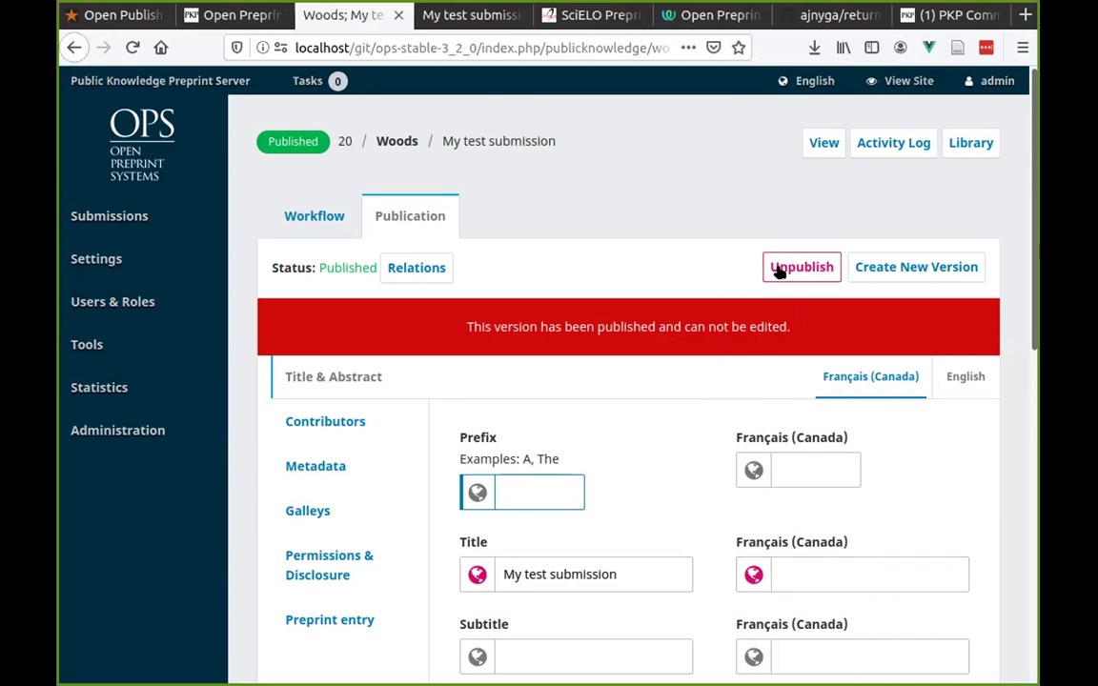
Create a new version of 'My test submission', confirming with Yes.
click(906, 267)
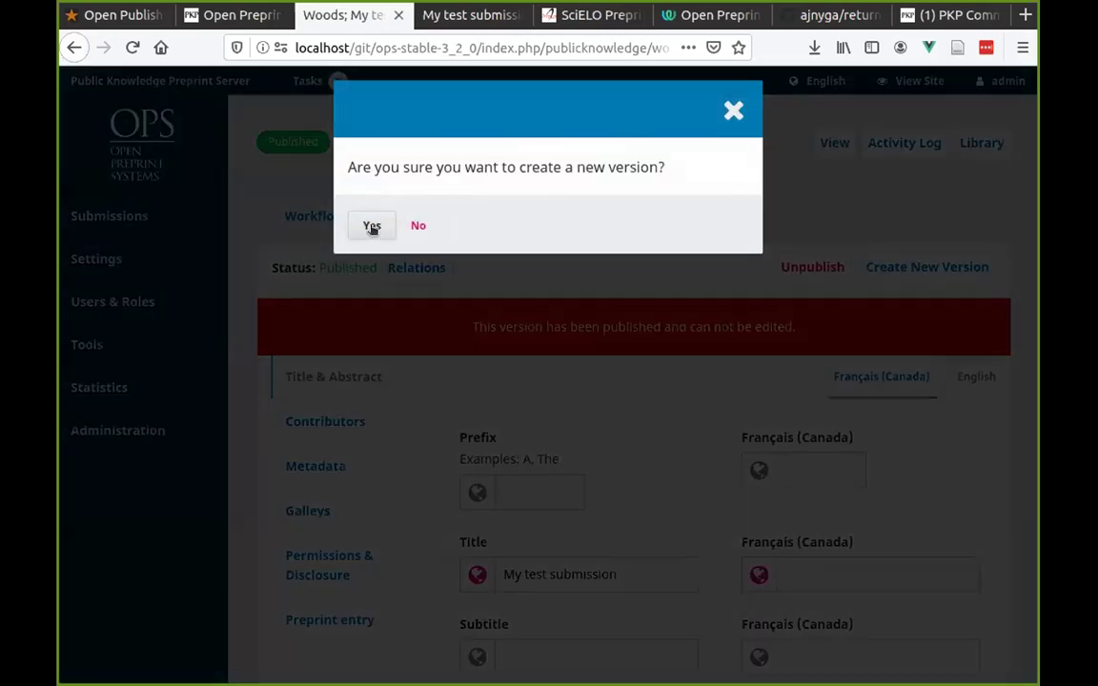
click(371, 227)
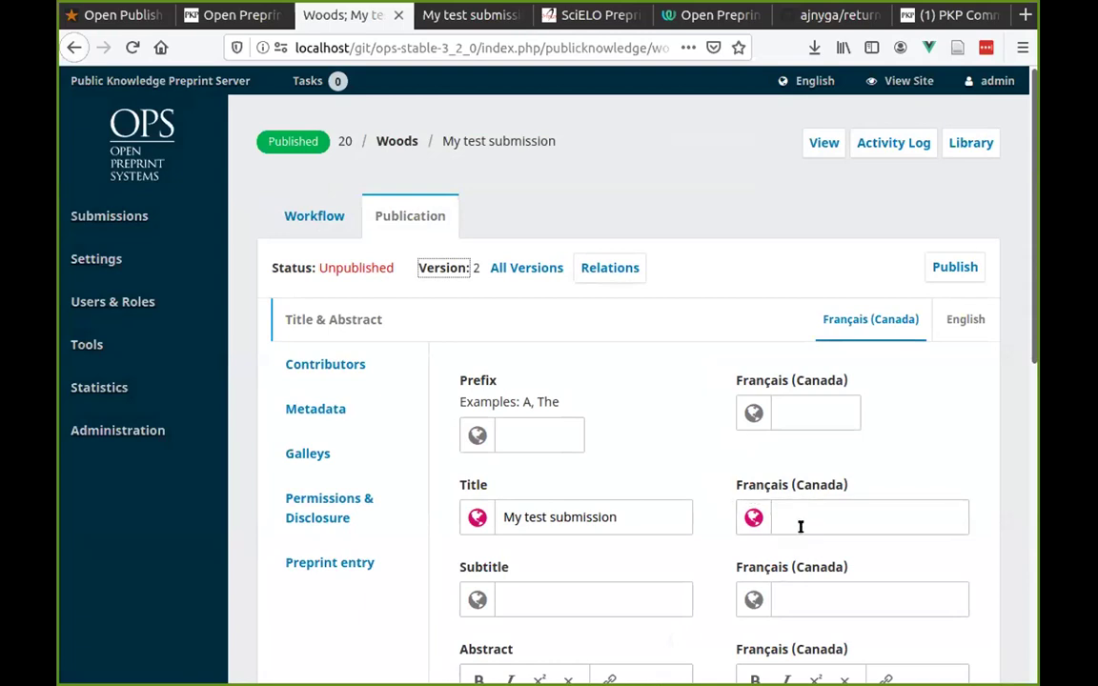
Enter French title 'In French', append 'modified' to the English abstract, add French abstract 'abstract in French'.
click(780, 504)
text(In French)
click(853, 434)
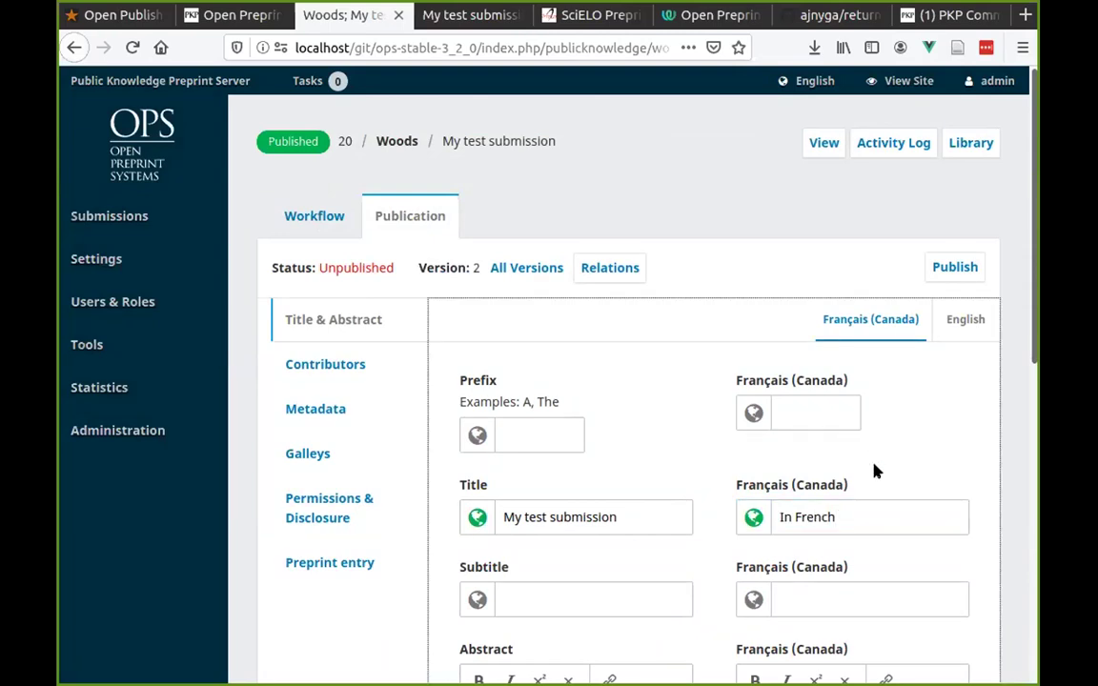
scroll(785, 413, down, 3)
click(565, 527)
text(c)
key(BackSpace)
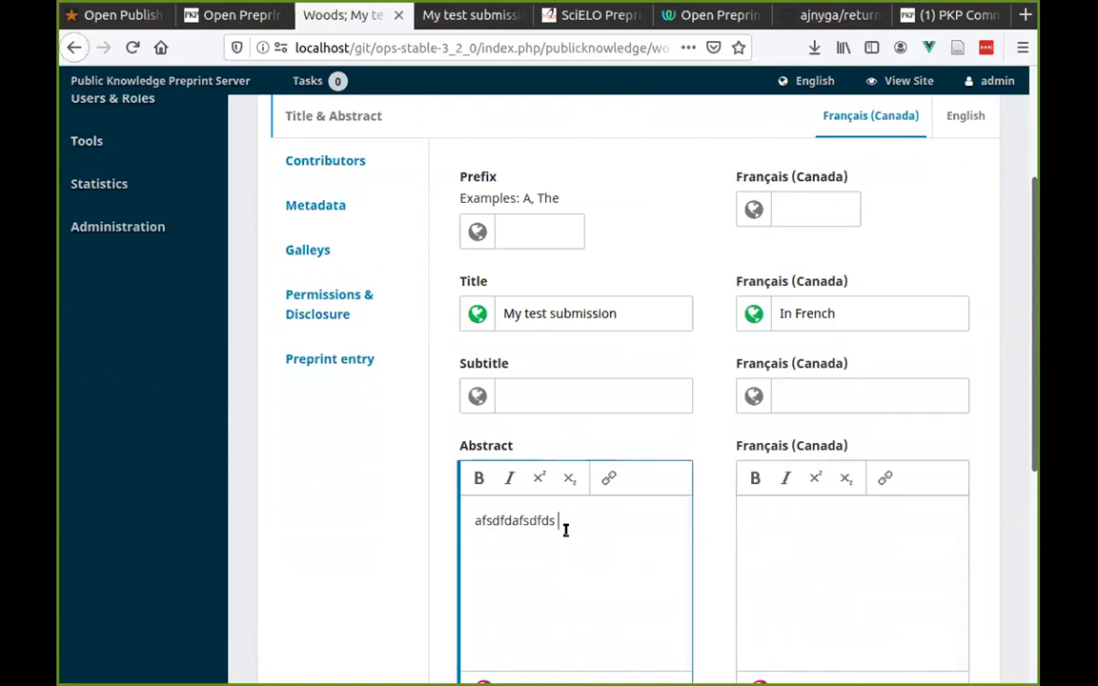
text(modified)
click(814, 539)
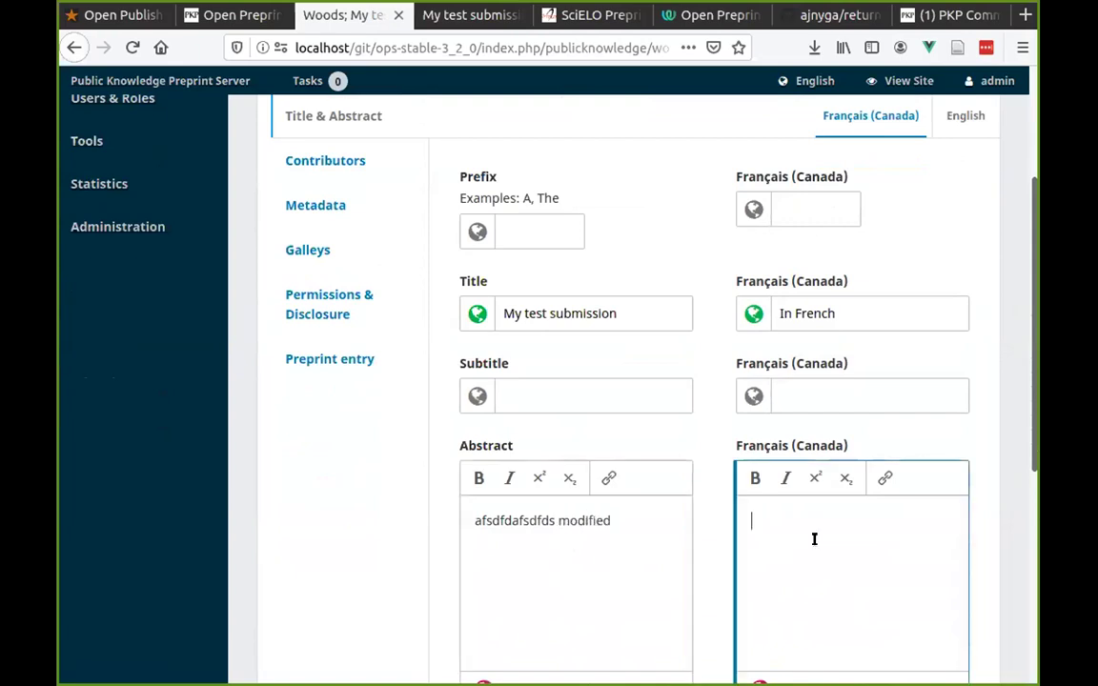
text(abstract in French)
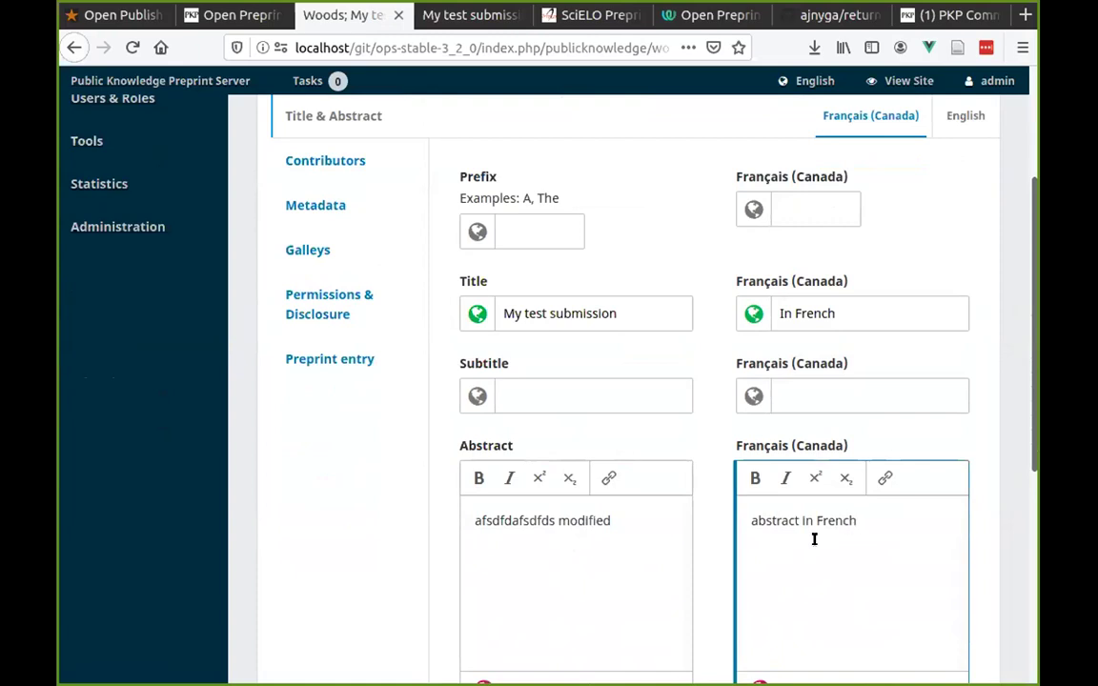
Save the Title & Abstract changes and begin publishing version 2.
scroll(814, 539, down, 2)
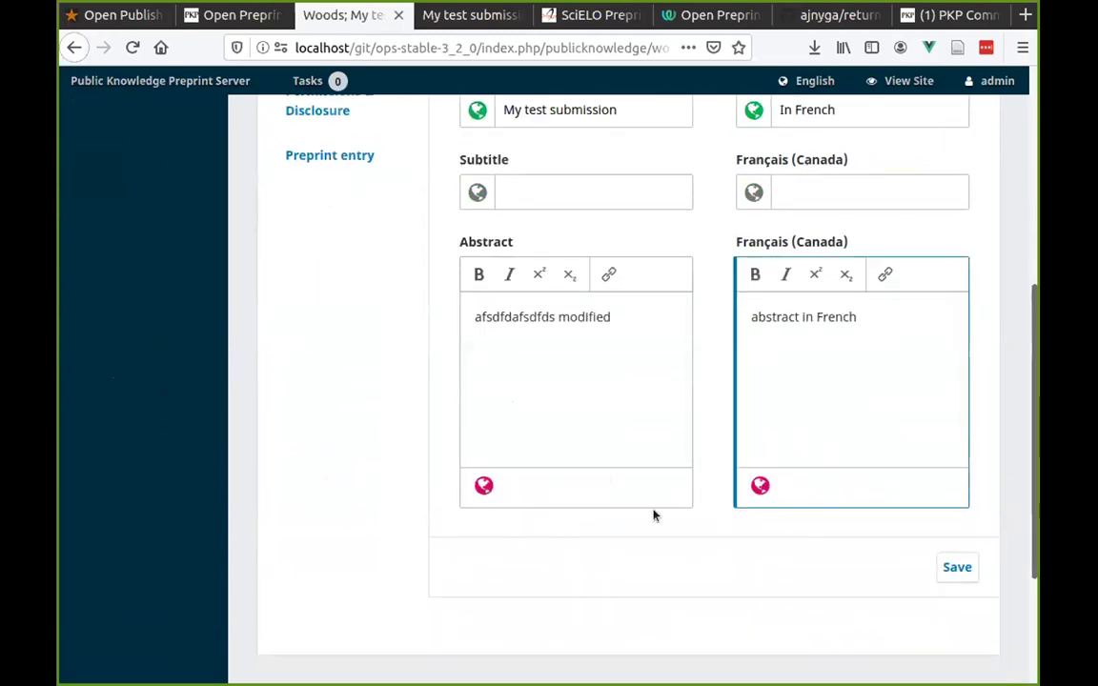
click(959, 569)
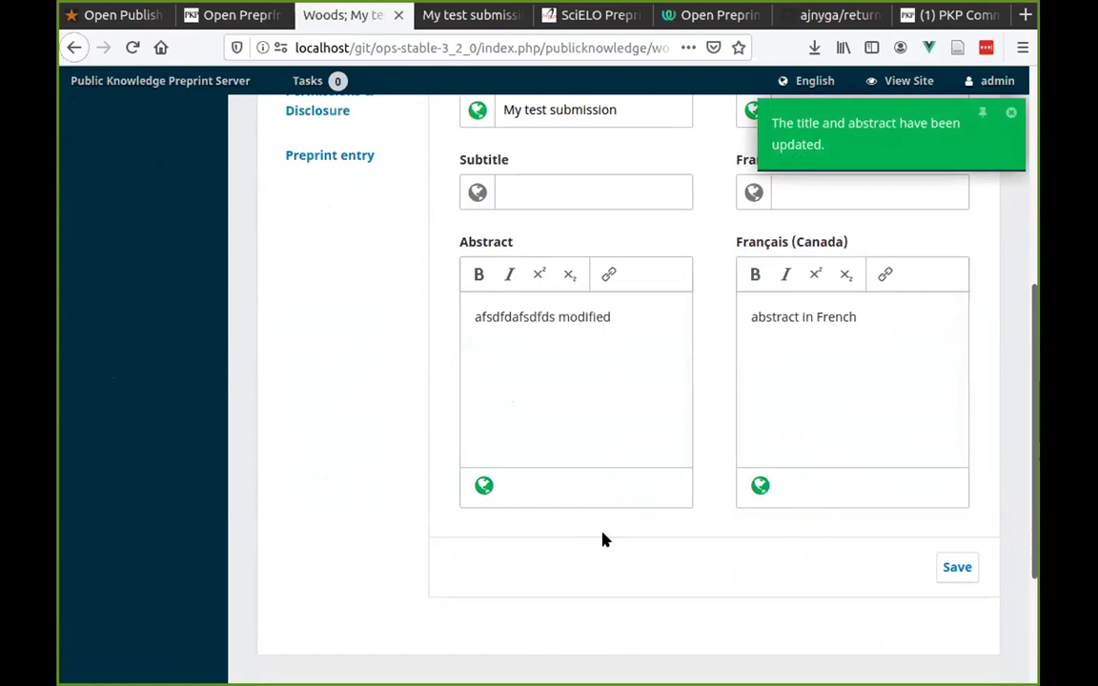
scroll(625, 554, up, 5)
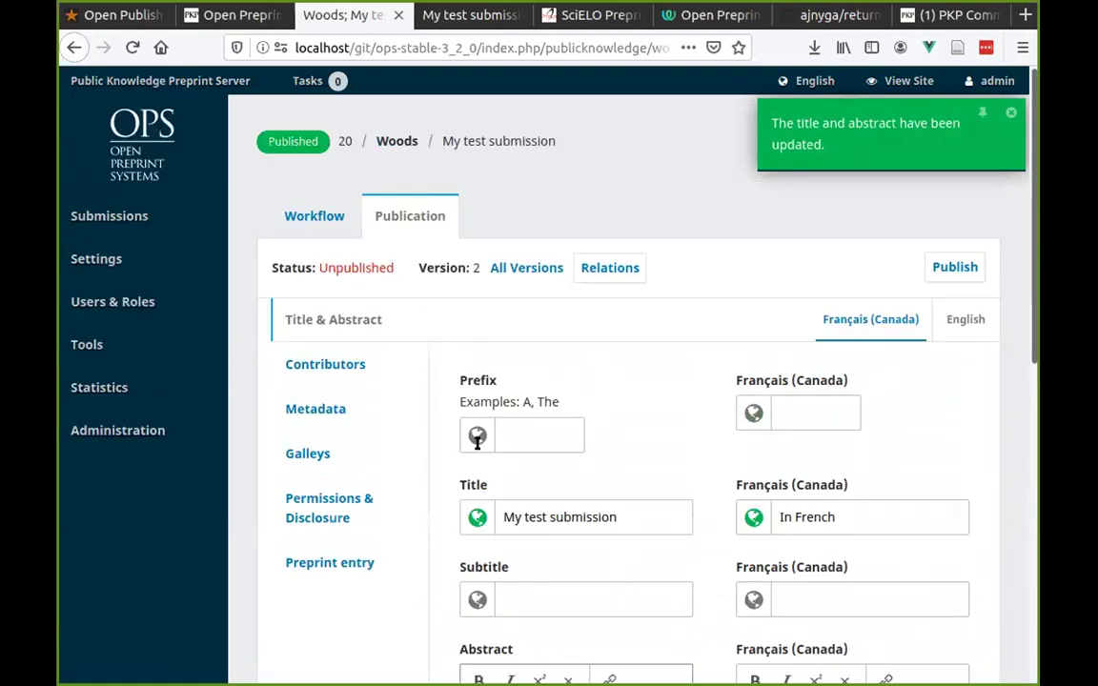
mouse_move(473, 268)
mouse_down()
mouse_move(461, 268)
mouse_move(480, 268)
mouse_up()
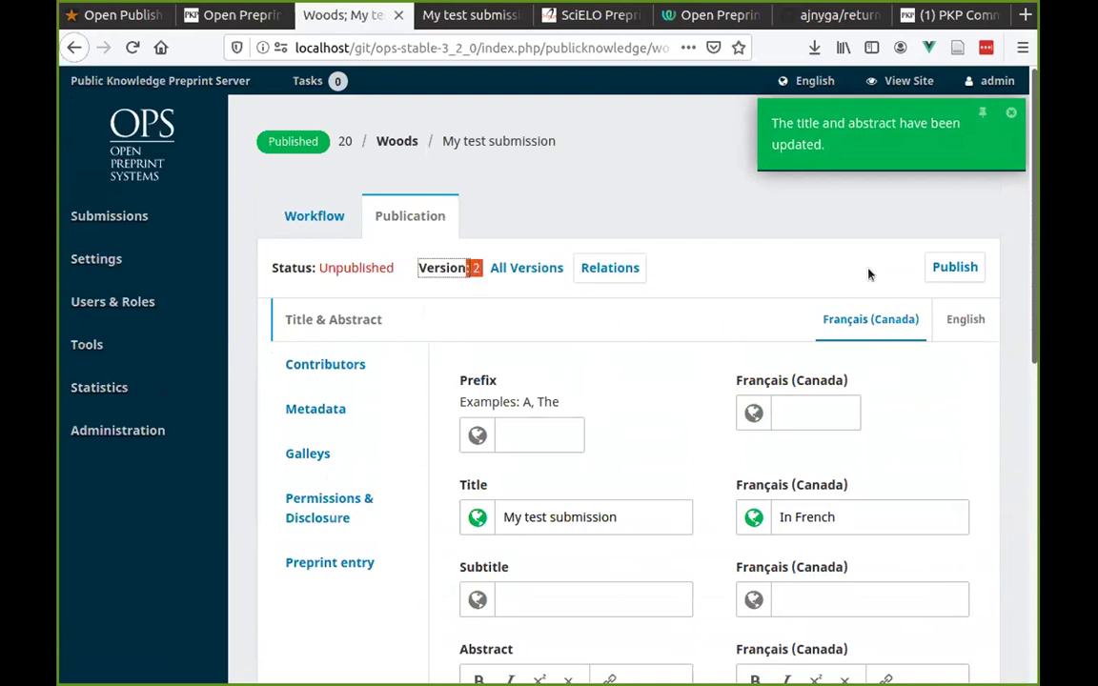
click(956, 265)
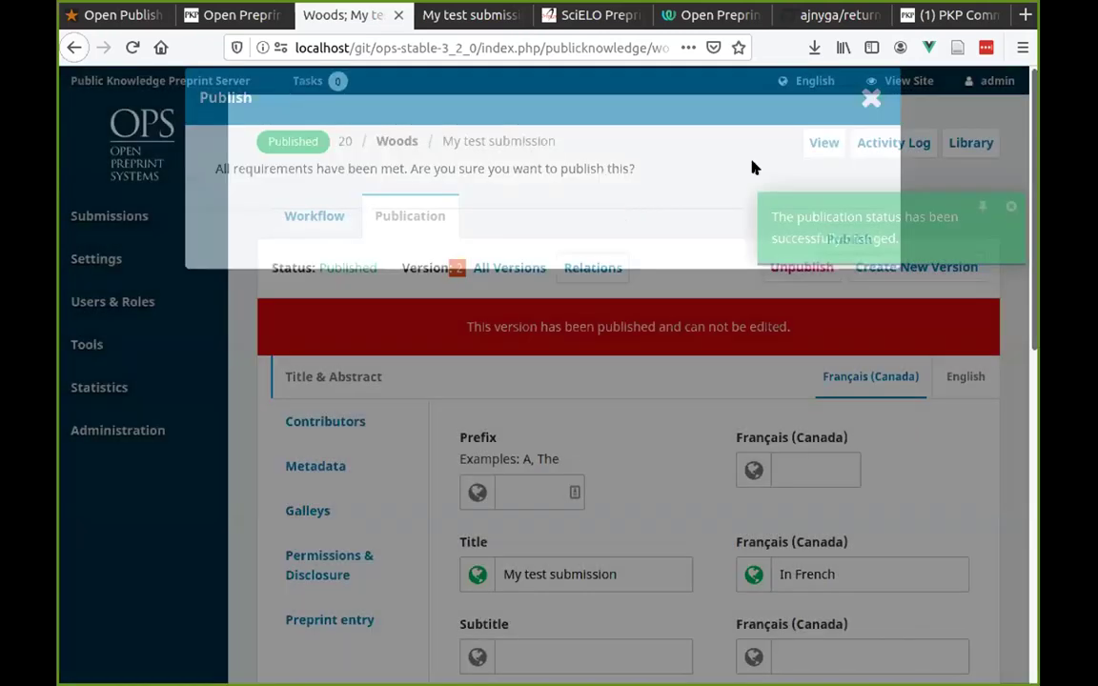
View the public 'My test submission' preprint page showing the modified abstract.
click(908, 81)
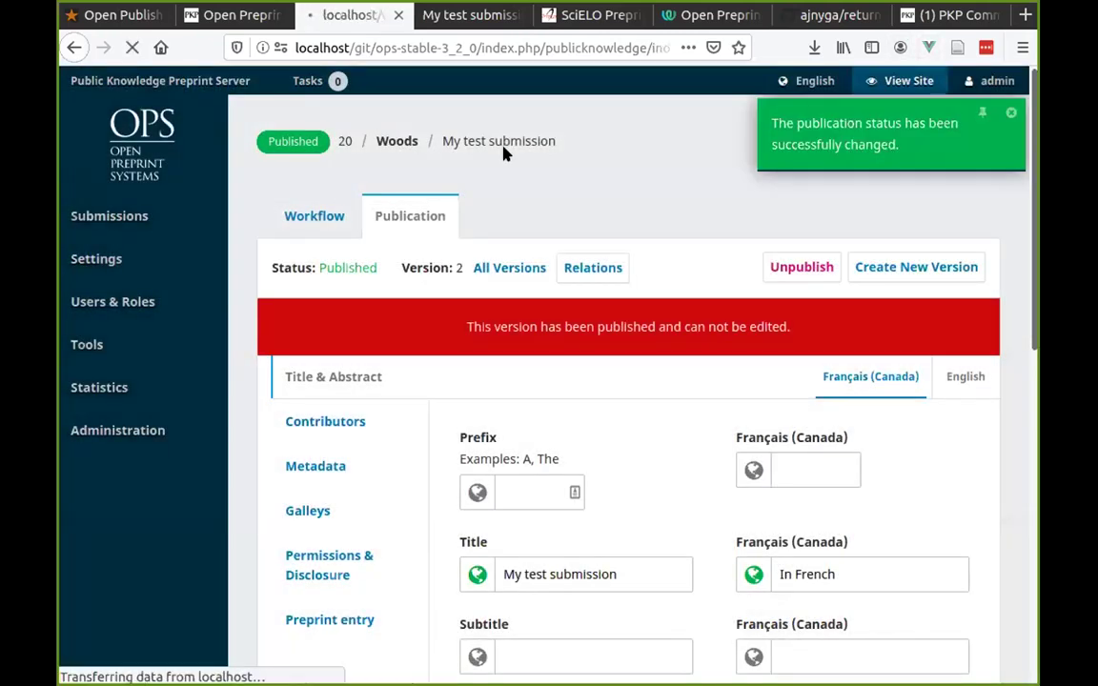
click(341, 466)
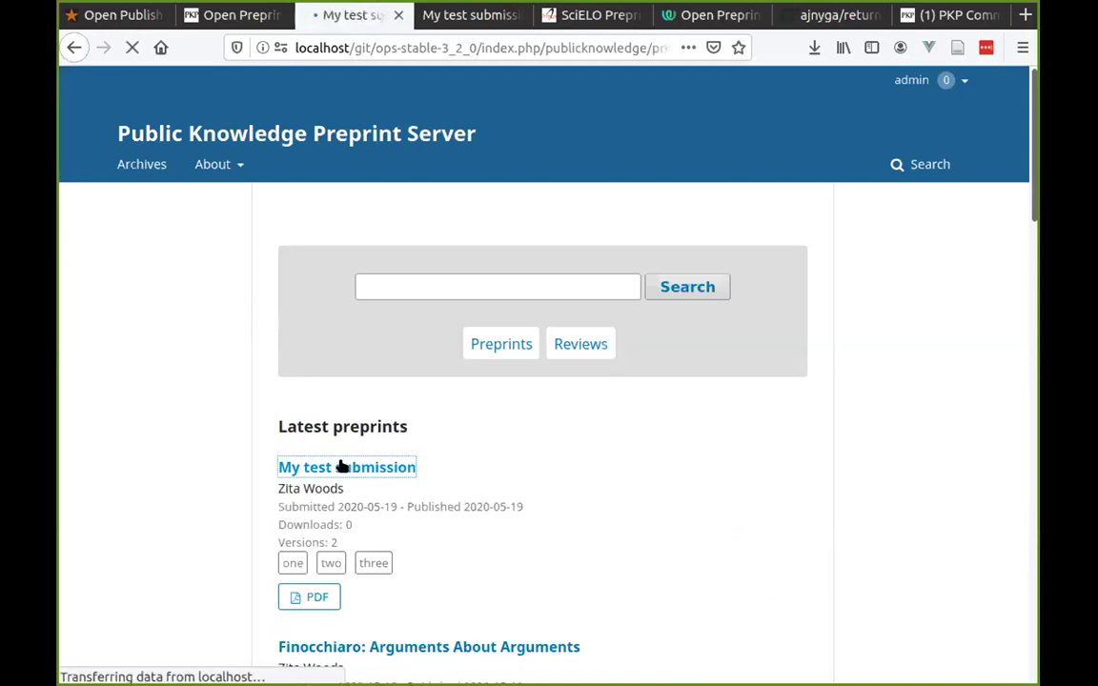
scroll(153, 471, down, 3)
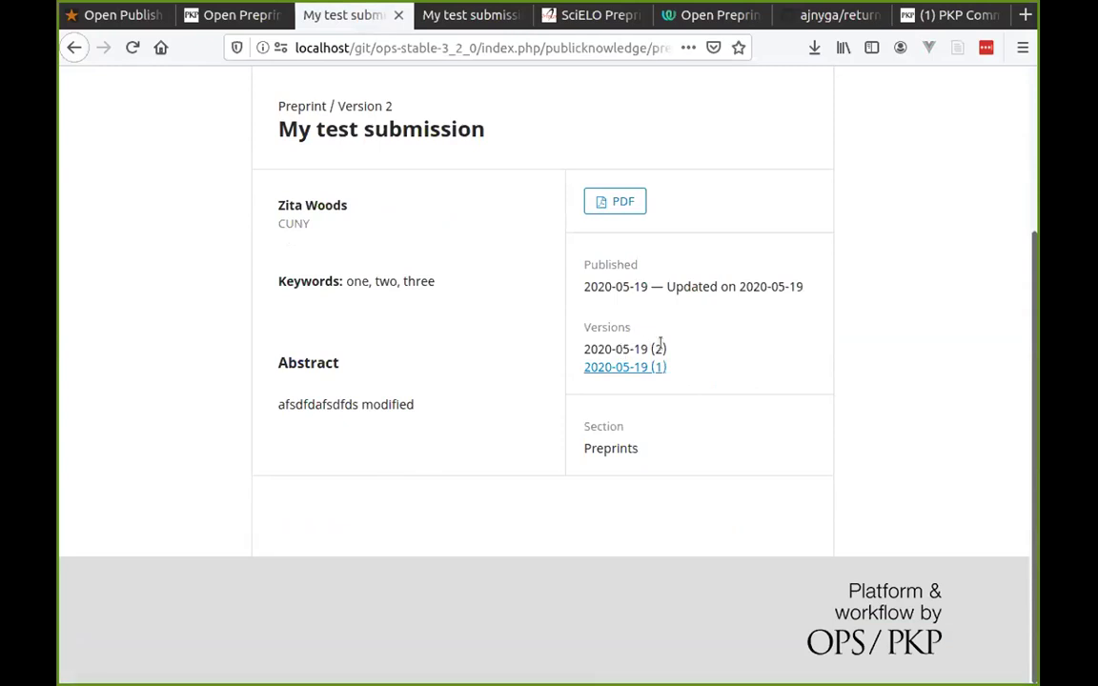
triple_click(280, 404)
click(408, 404)
scroll(398, 404, up, 3)
scroll(534, 429, down, 3)
click(637, 383)
Review version 1's original abstract and the outdated notice listing both 2020-05-19 versions.
scroll(534, 420, down, 3)
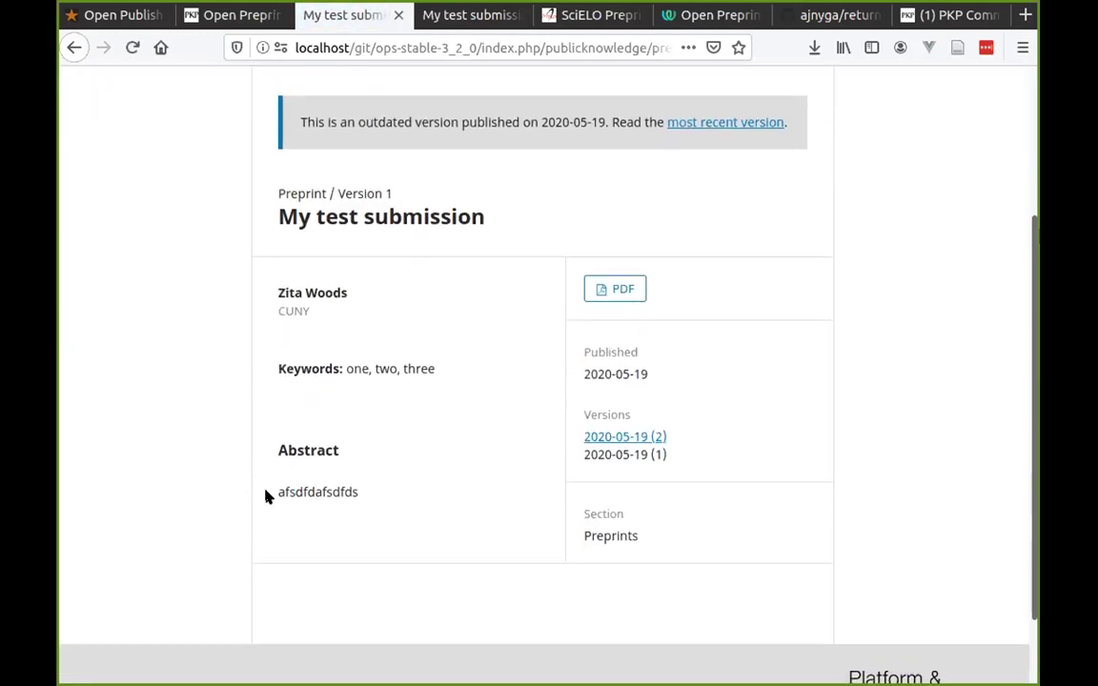
drag(267, 496, 443, 485)
click(429, 498)
scroll(217, 445, up, 3)
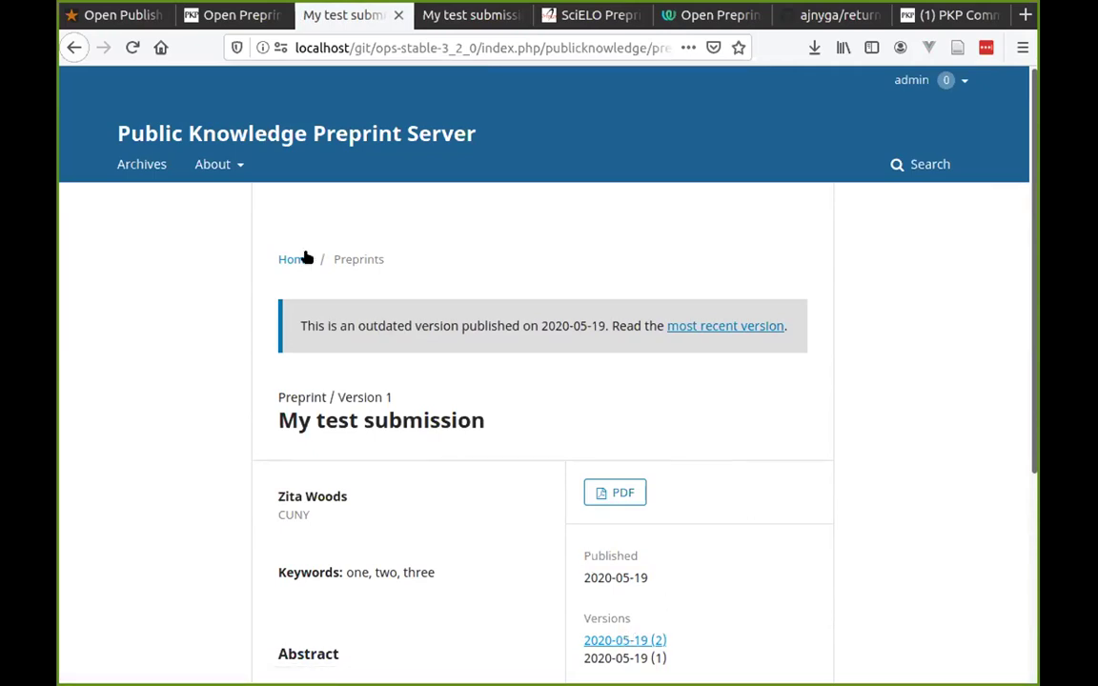
scroll(257, 354, down, 4)
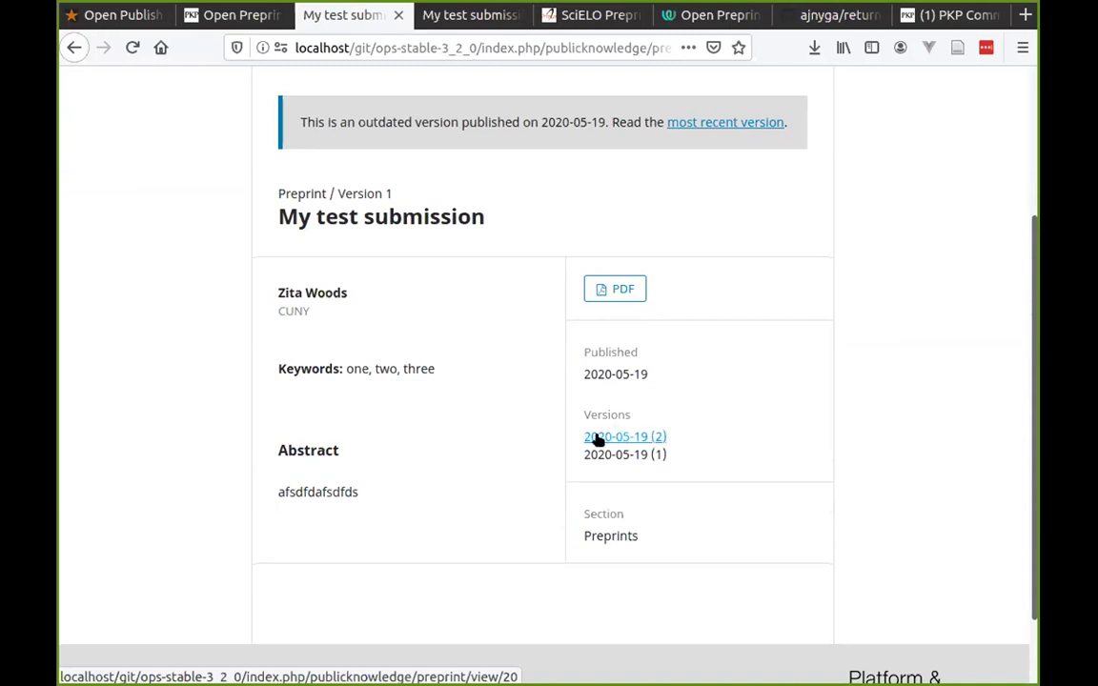
scroll(382, 443, up, 3)
drag(300, 275, 811, 265)
Go from the old version notice to the most recent version of My test submission.
click(422, 274)
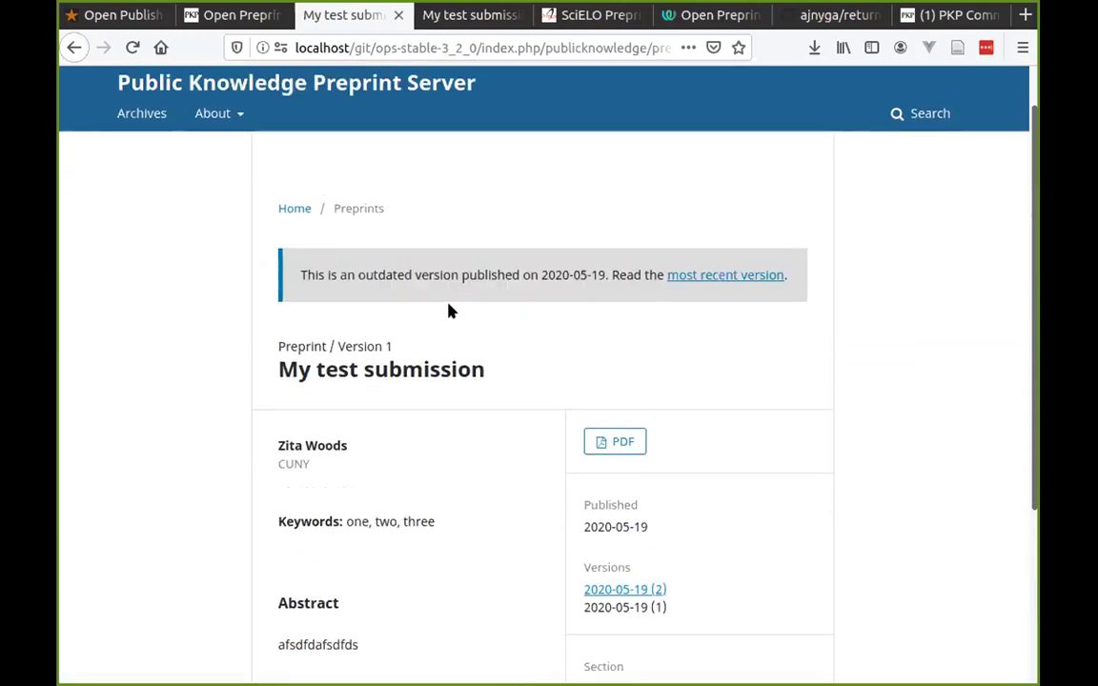
click(767, 276)
scroll(438, 412, down, 3)
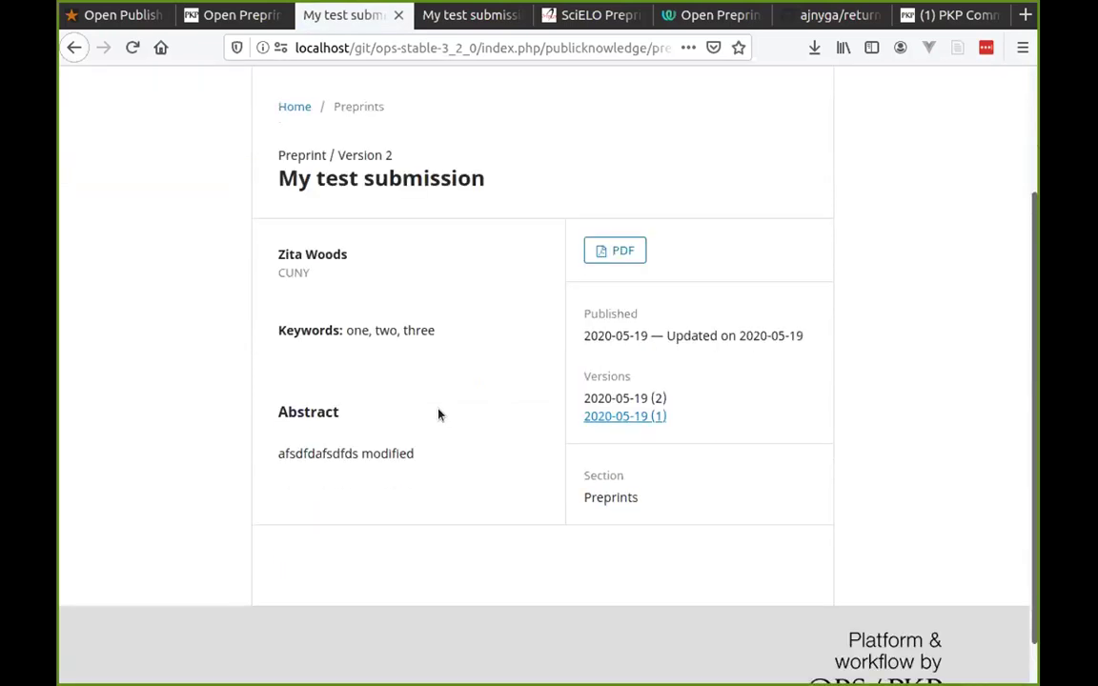
scroll(457, 433, up, 3)
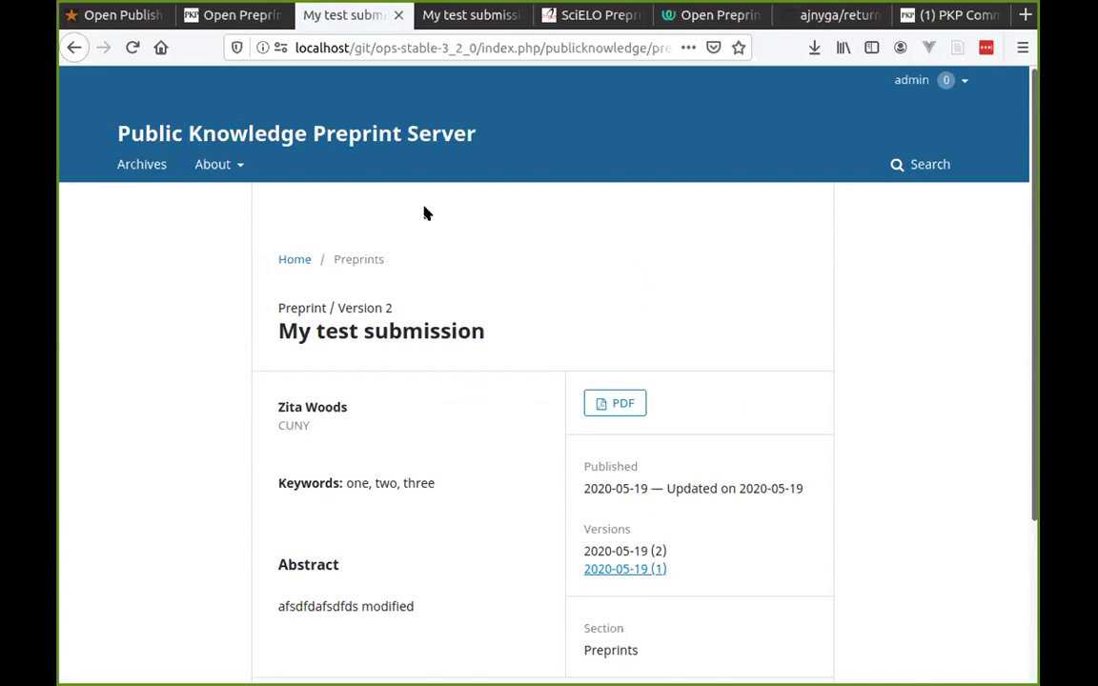
scroll(534, 267, down, 4)
scroll(652, 326, up, 4)
Open My test submission from the Archives listing and highlight the server and preprint titles.
click(142, 165)
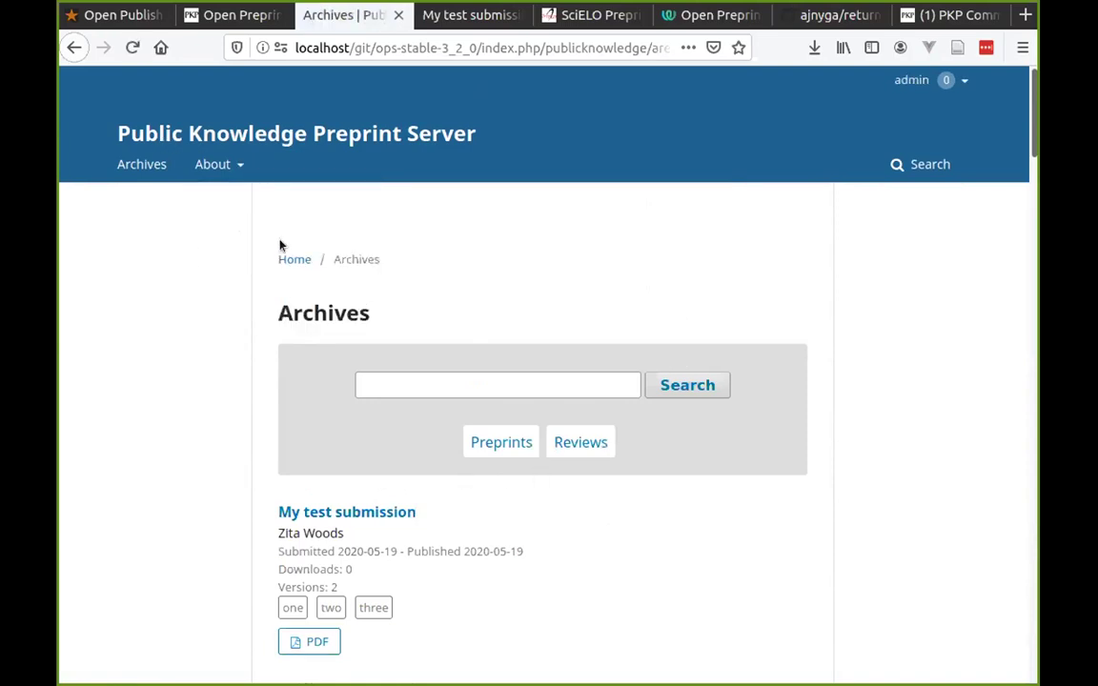
click(347, 512)
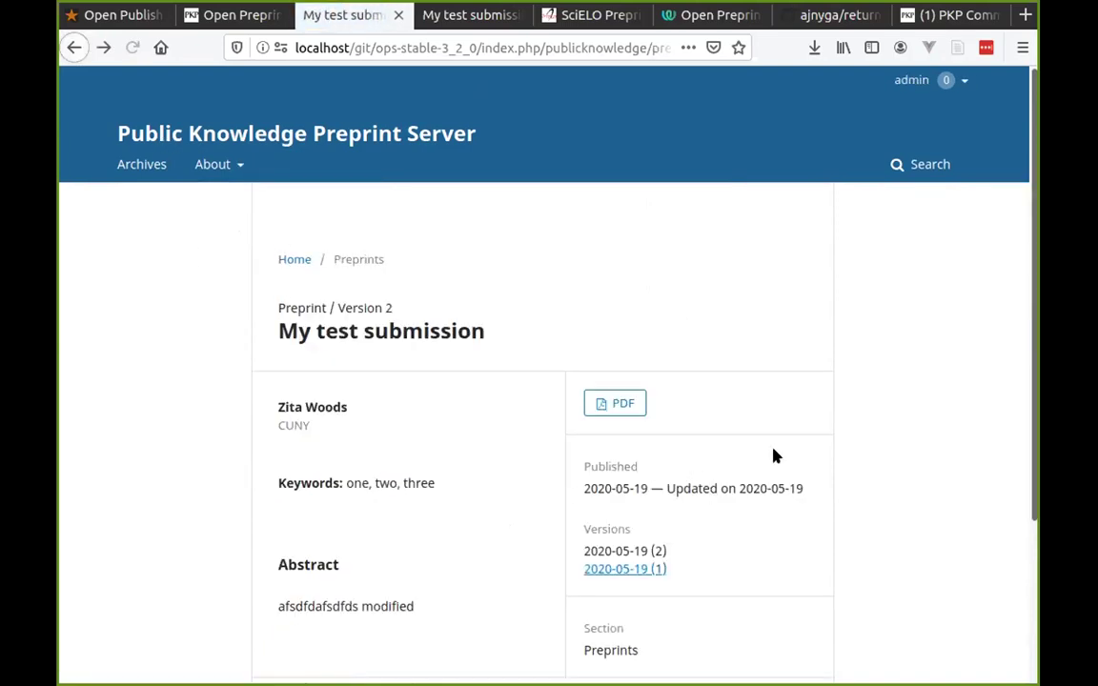
scroll(774, 457, down, 3)
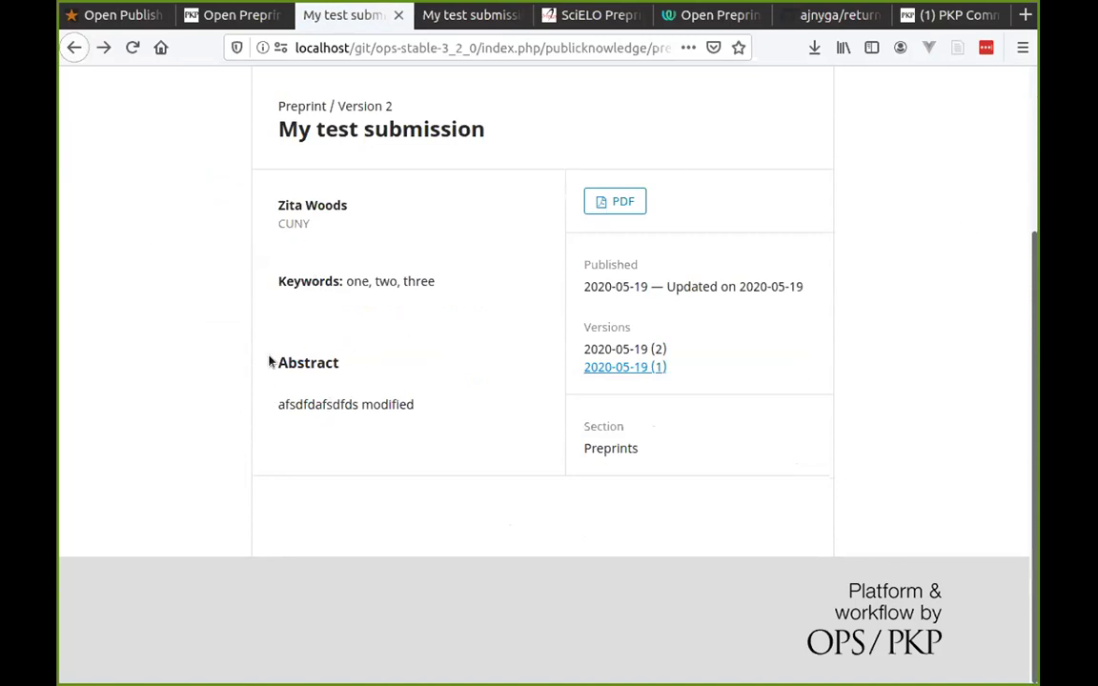
scroll(286, 381, up, 3)
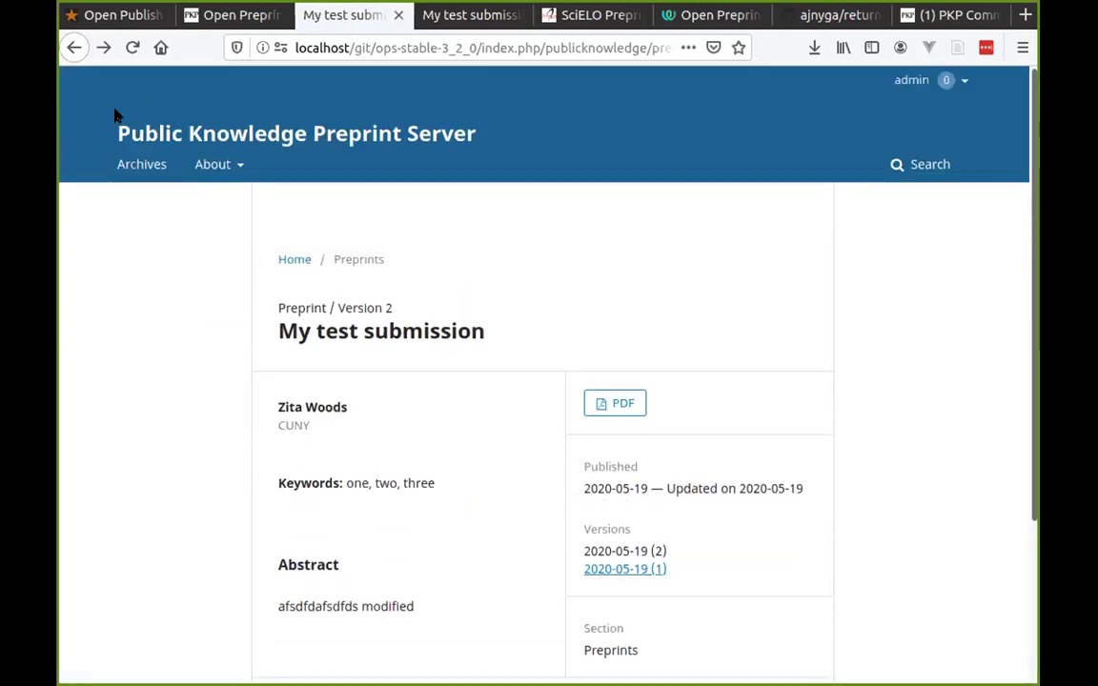
drag(112, 127, 523, 127)
click(511, 127)
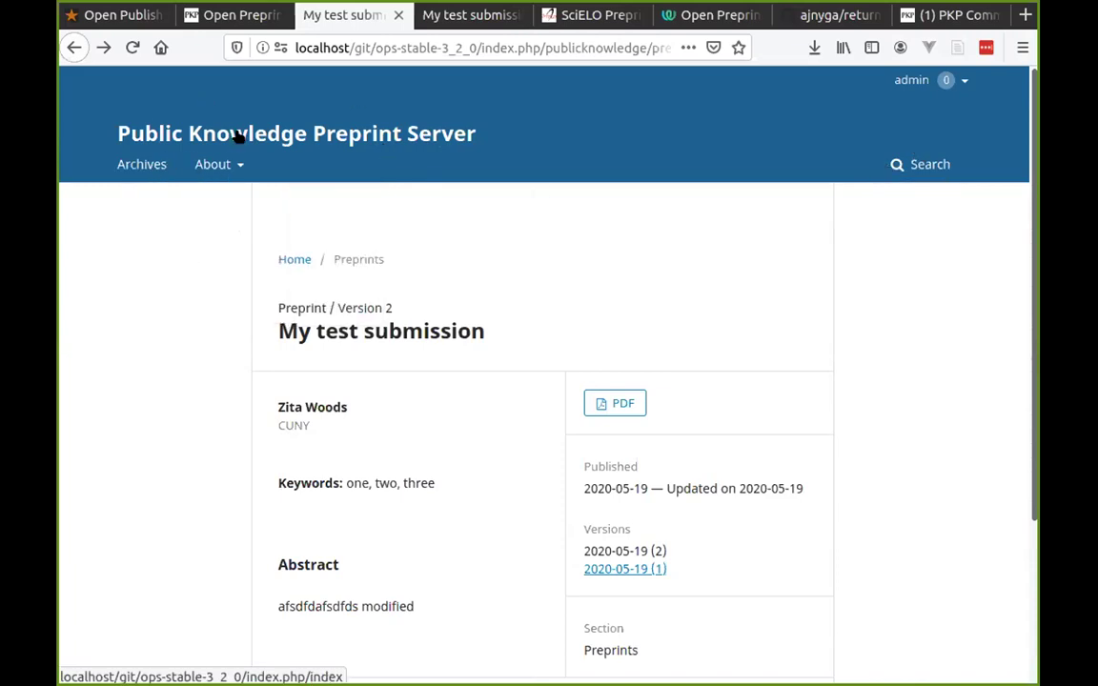
scroll(201, 245, down, 3)
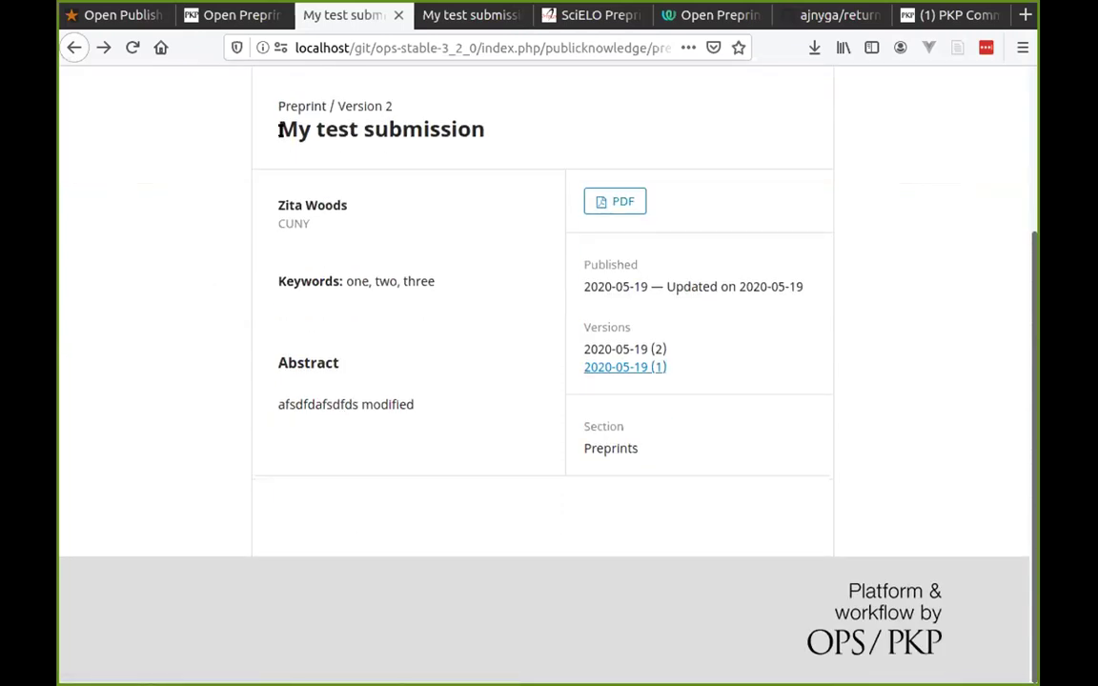
drag(252, 122, 521, 132)
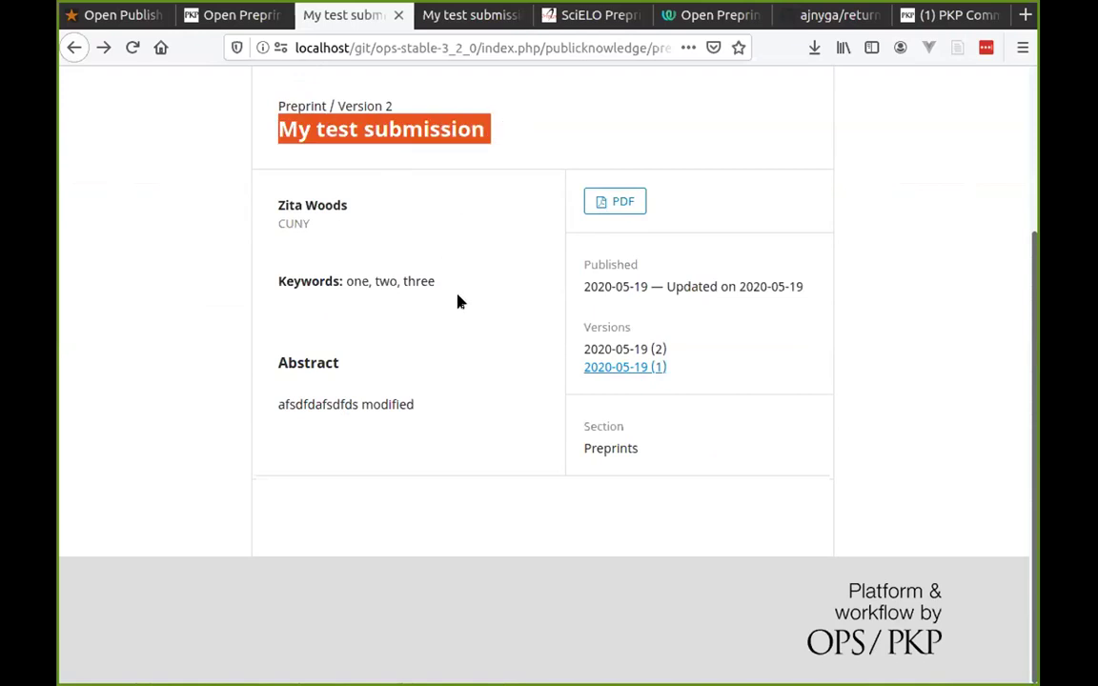
scroll(455, 295, up, 3)
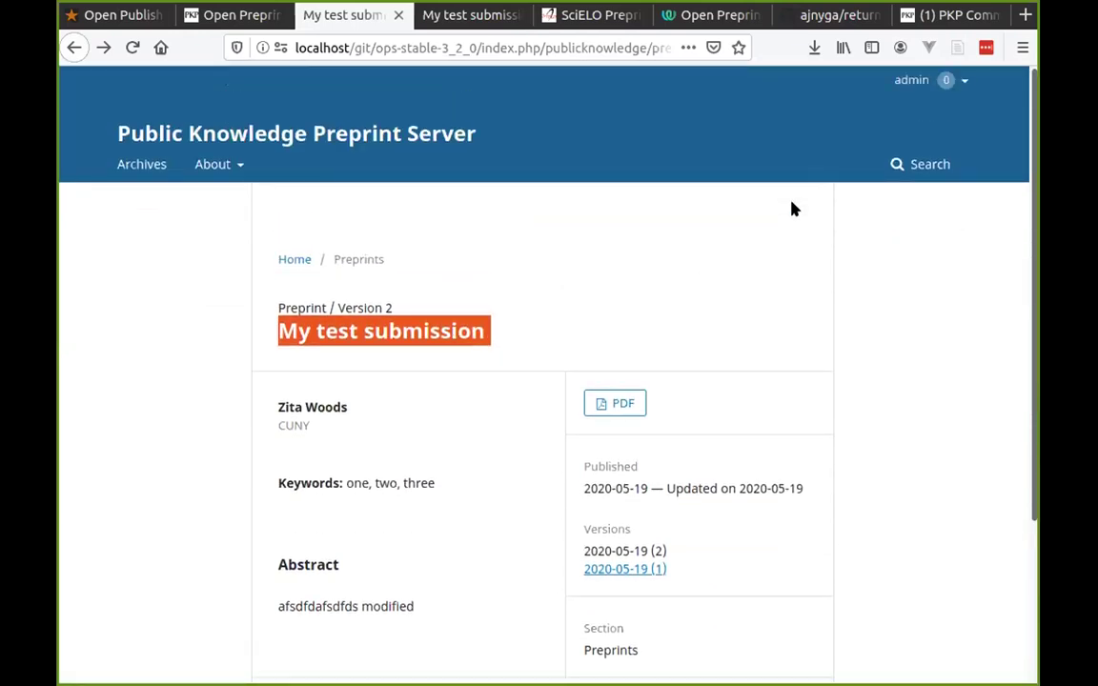
mouse_move(907, 84)
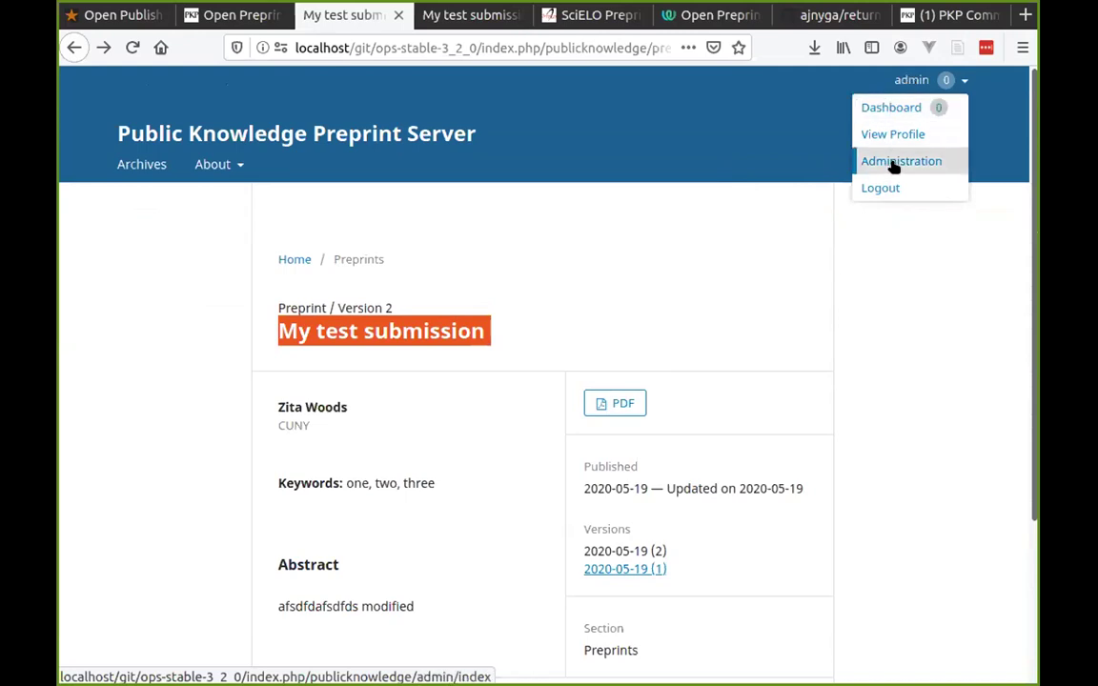
Open the back-end Submissions dashboard from the user menu.
click(889, 105)
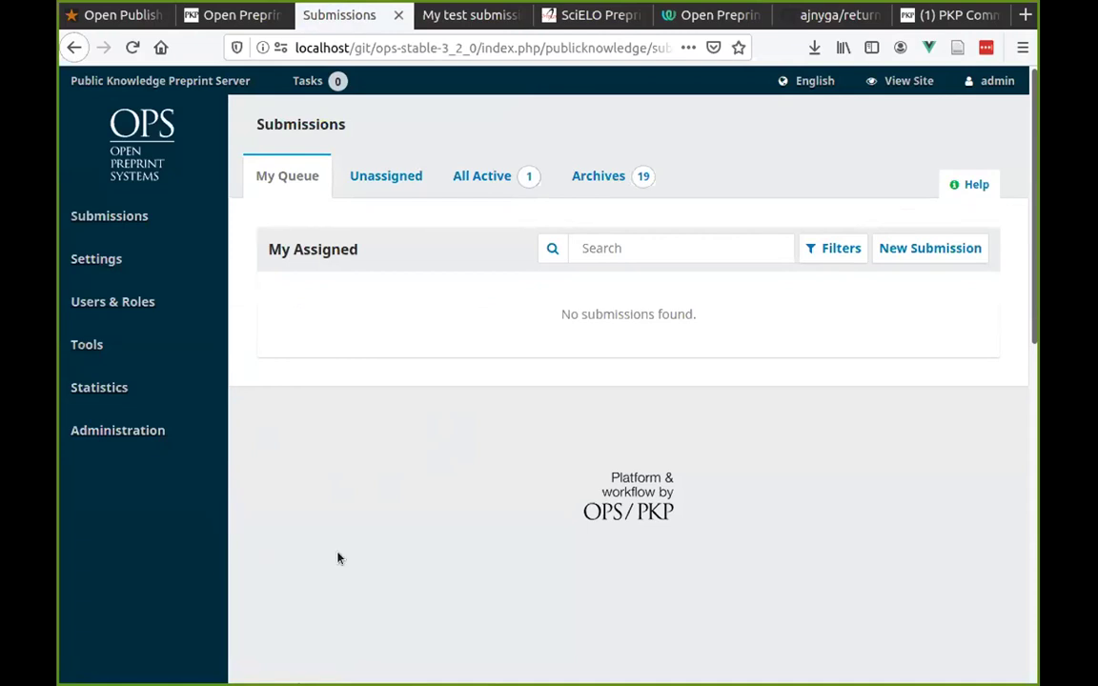
mouse_move(84, 383)
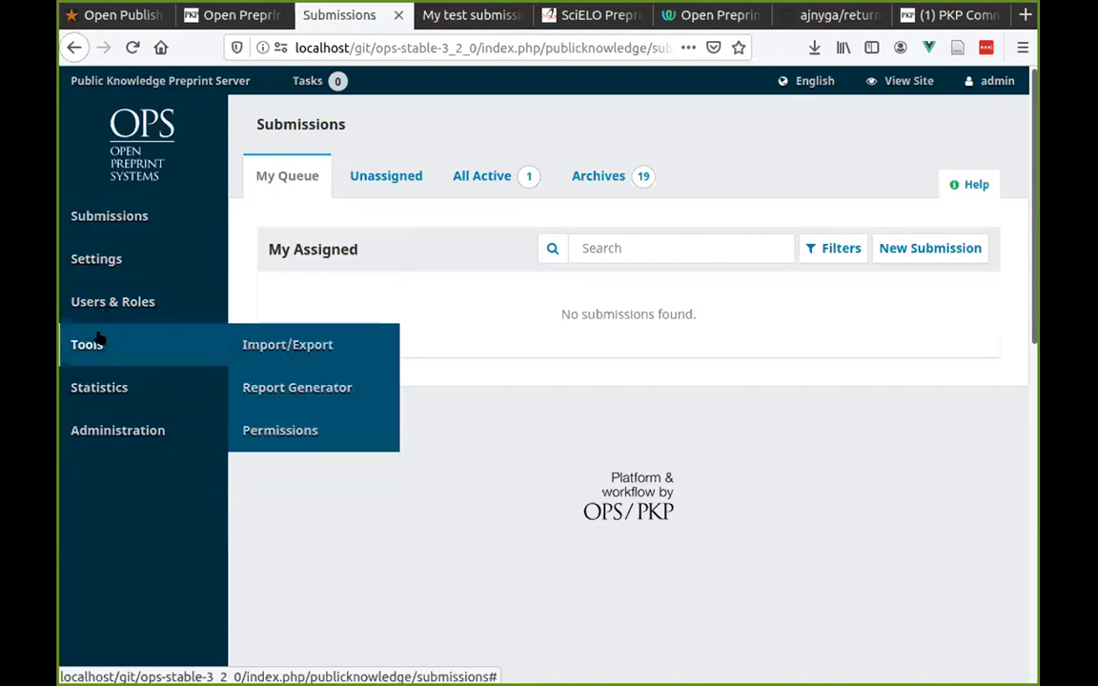
Open Settings > Server and scroll through the Masthead fields and back up.
mouse_move(109, 266)
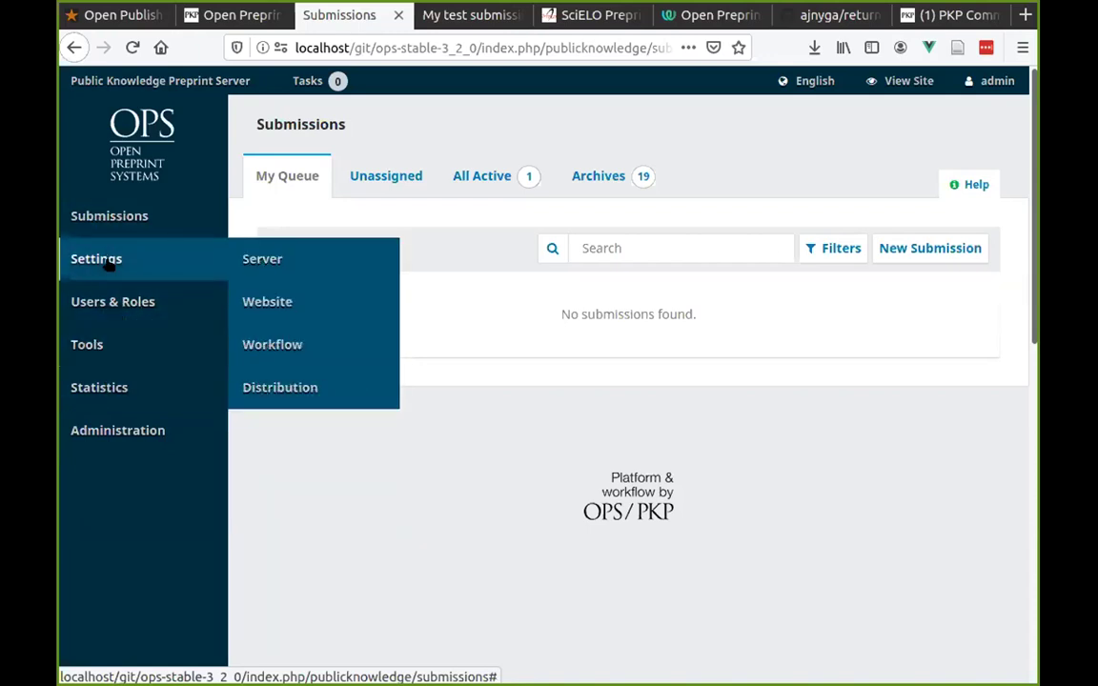
click(296, 259)
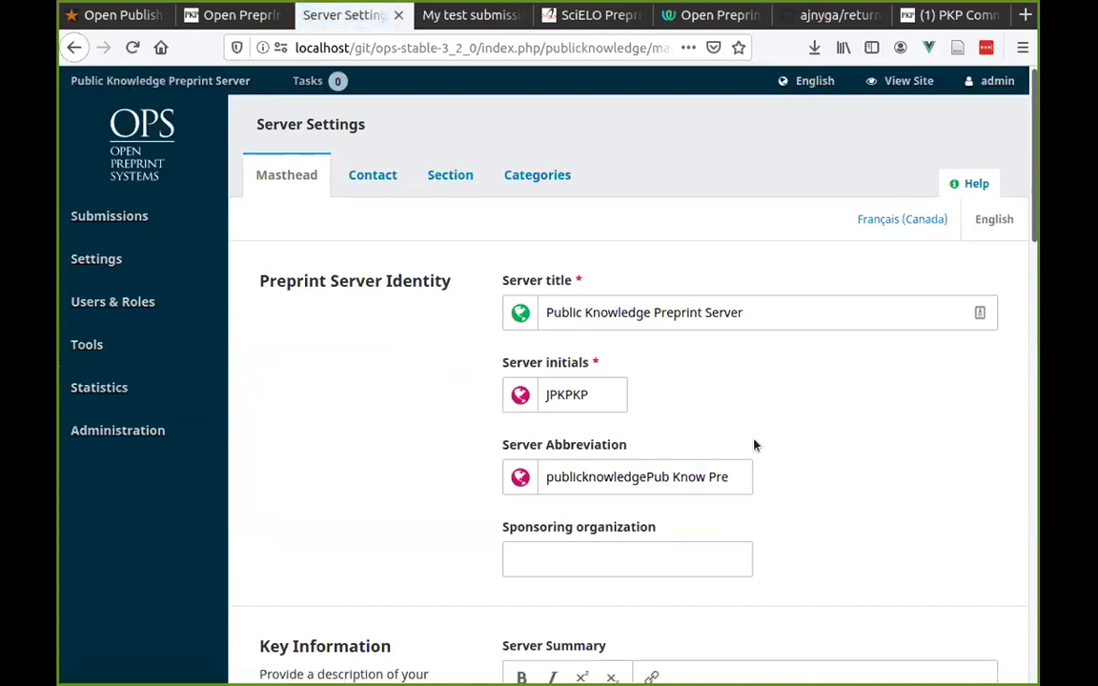
scroll(758, 441, down, 4)
scroll(772, 424, down, 4)
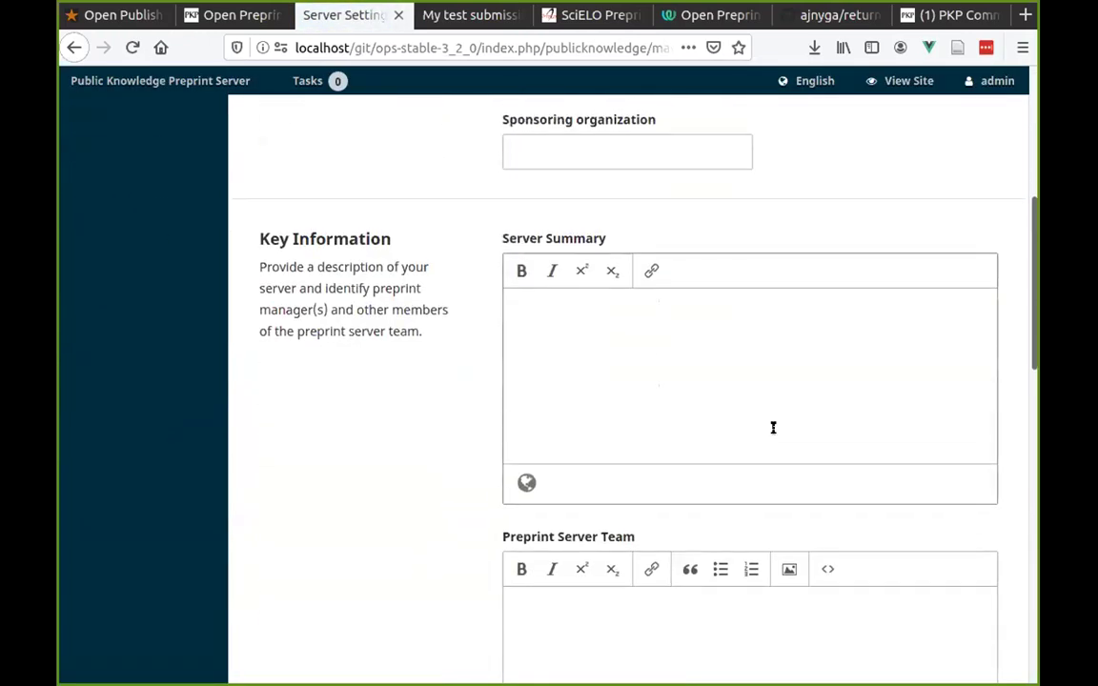
scroll(767, 429, down, 3)
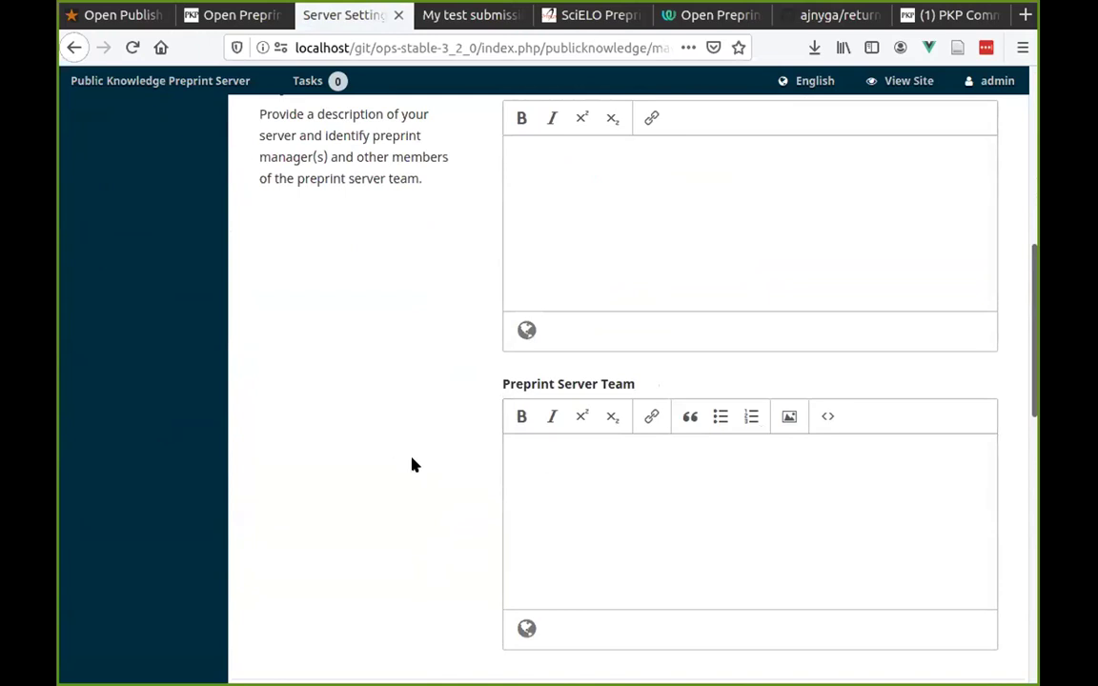
scroll(420, 469, down, 10)
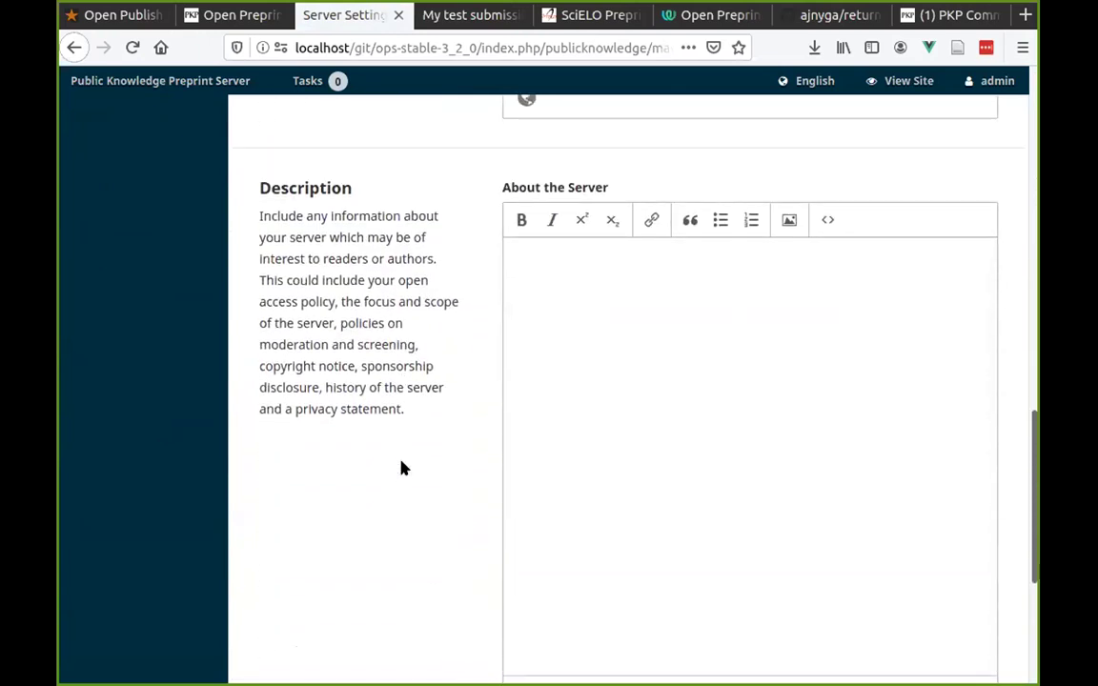
scroll(401, 467, down, 2)
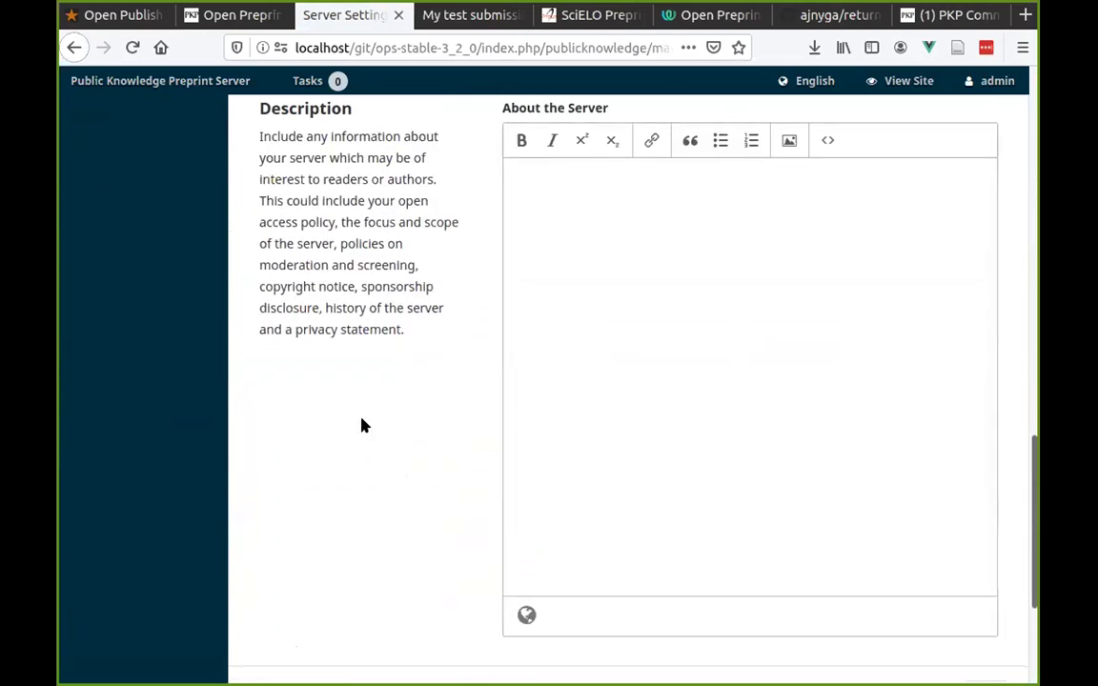
scroll(362, 425, up, 20)
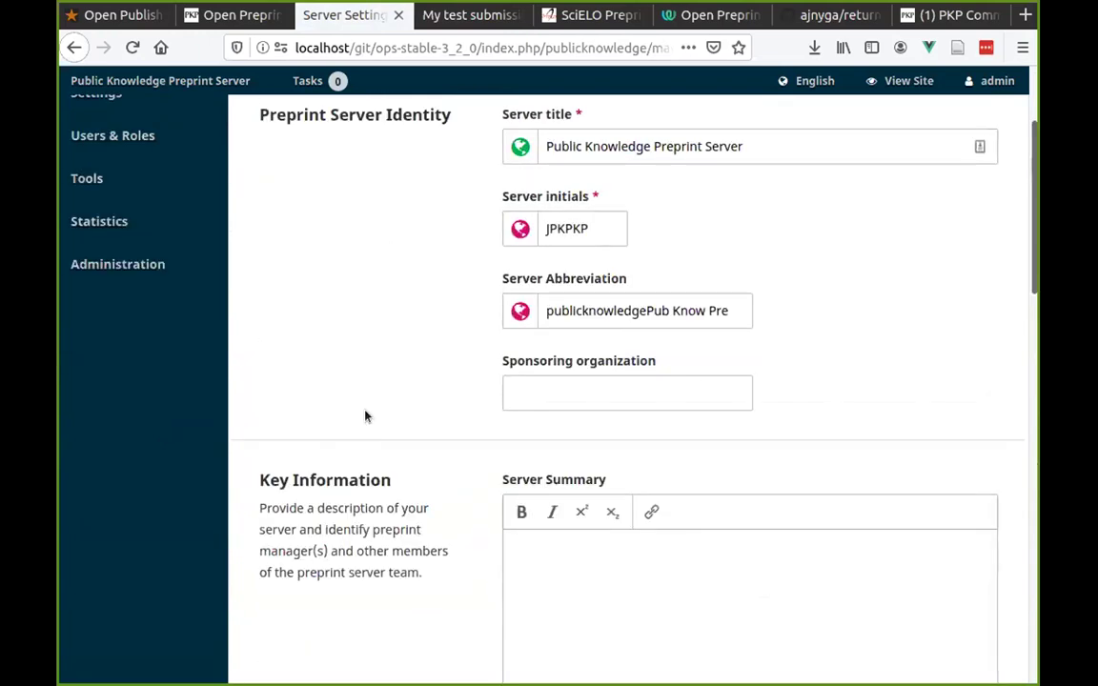
scroll(365, 417, up, 3)
Show the Section tab with Preprints and Reviews, expanding and collapsing the Preprints row.
click(448, 175)
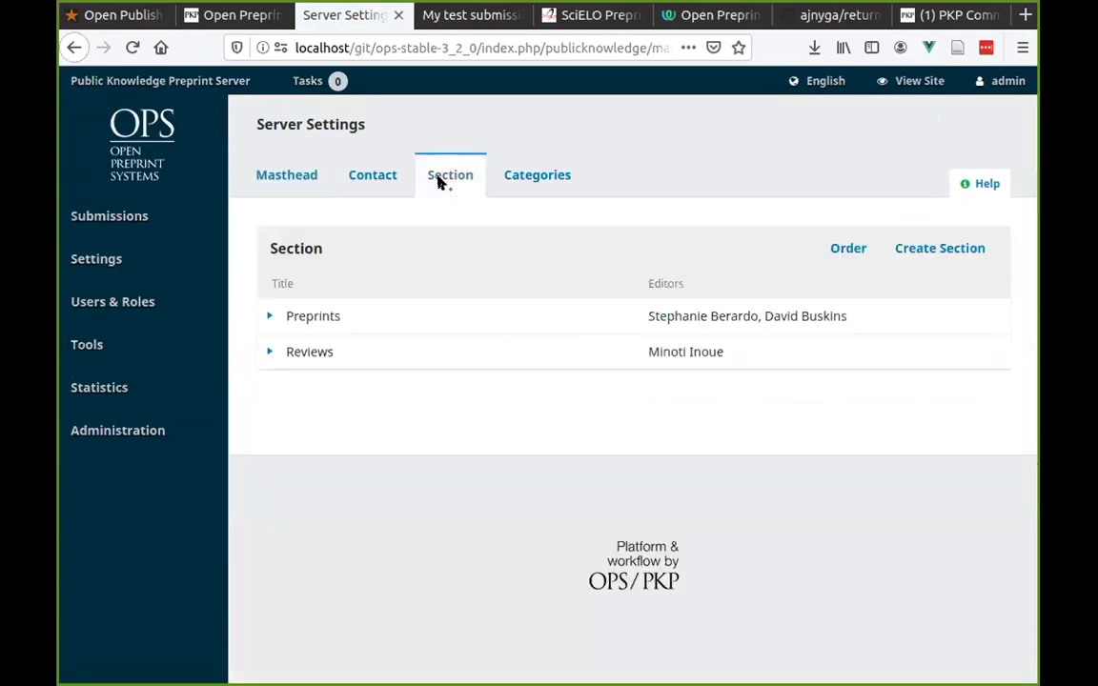
click(268, 316)
click(267, 316)
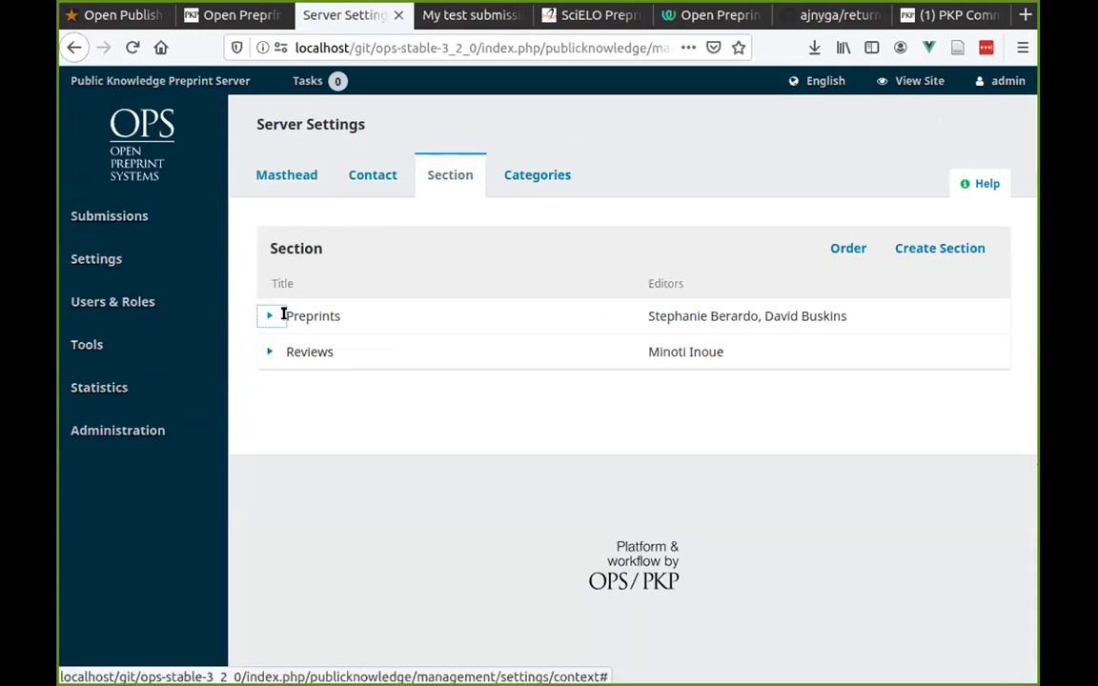
Review the Create Section form and close it without saving.
click(912, 247)
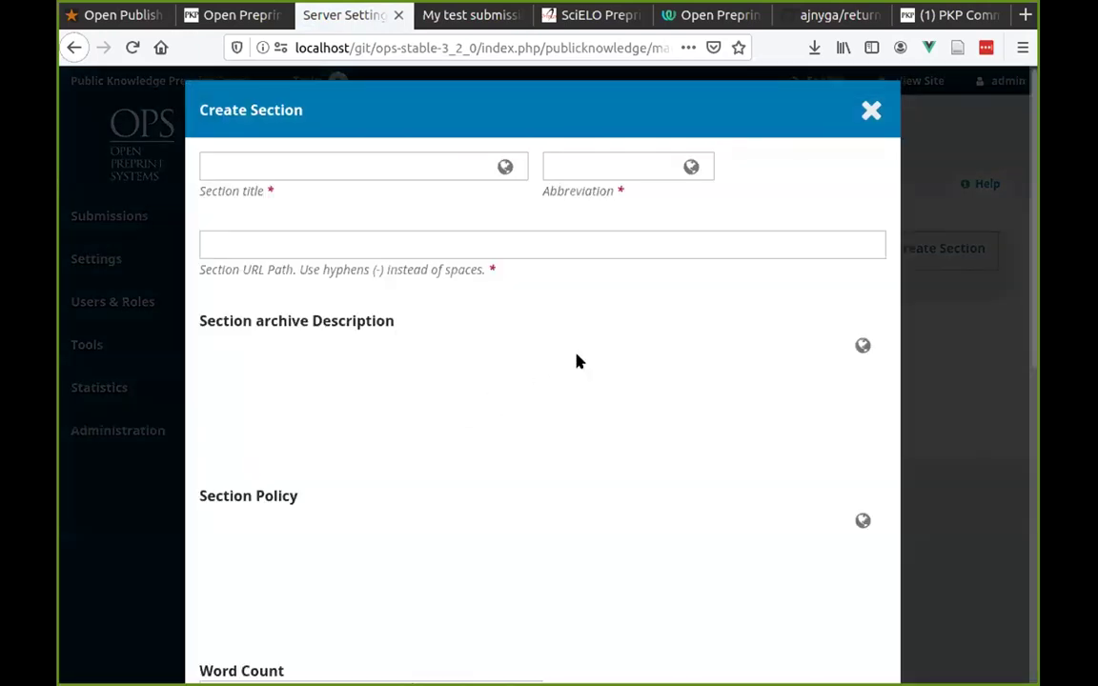
scroll(572, 362, down, 3)
scroll(567, 367, down, 6)
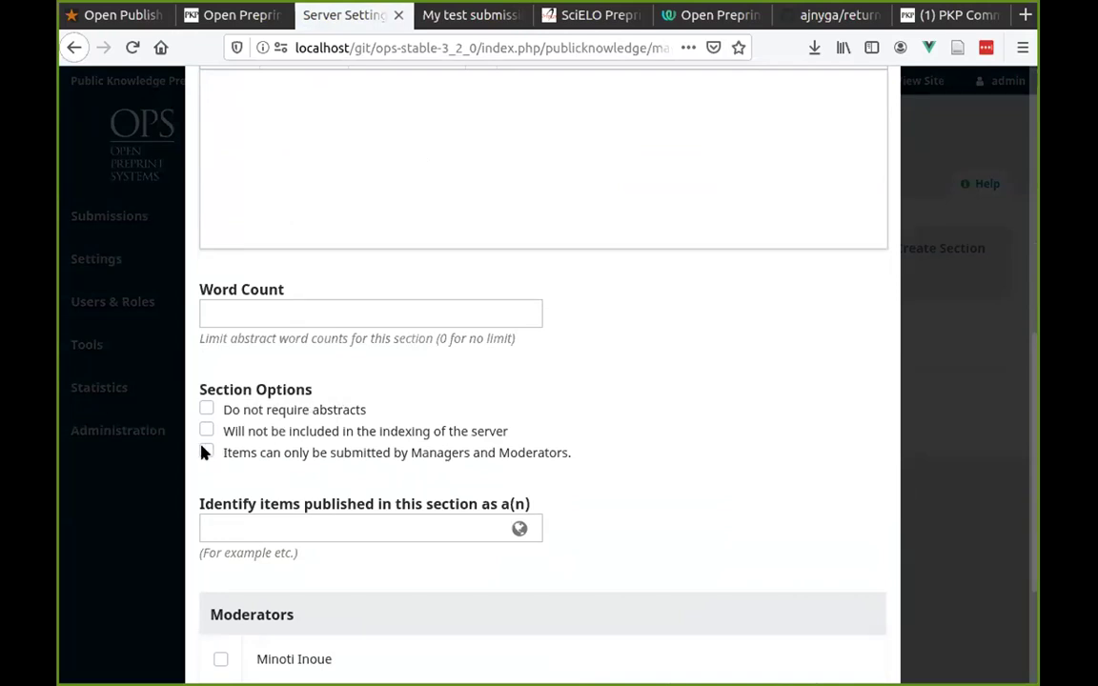
scroll(476, 451, down, 3)
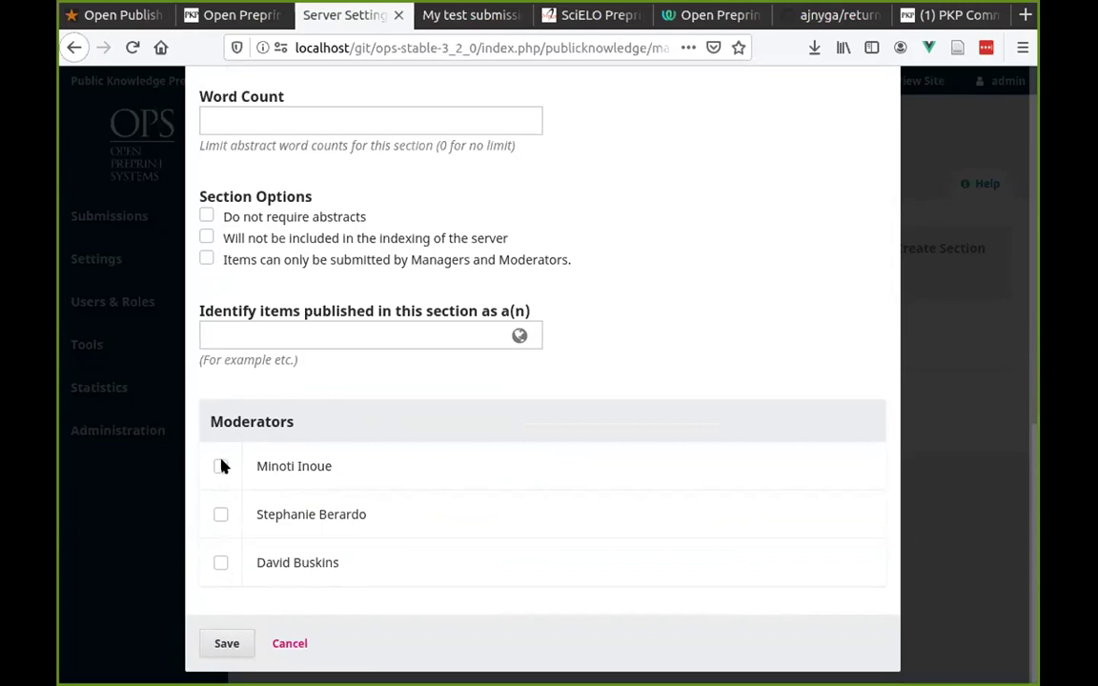
scroll(750, 576, up, 10)
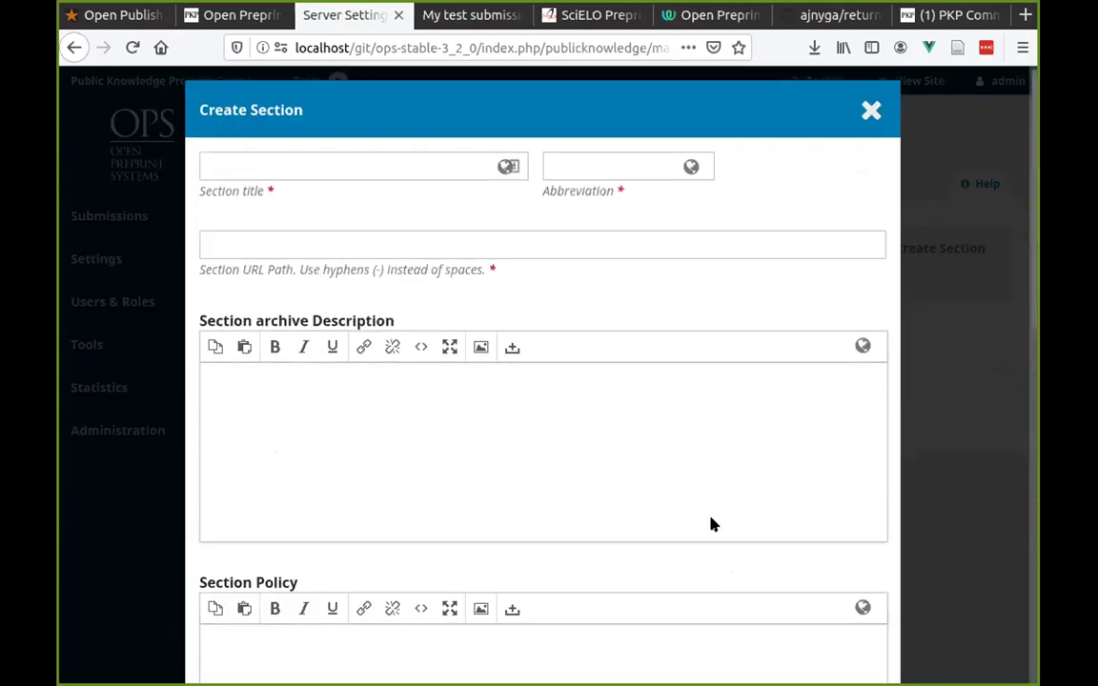
click(868, 109)
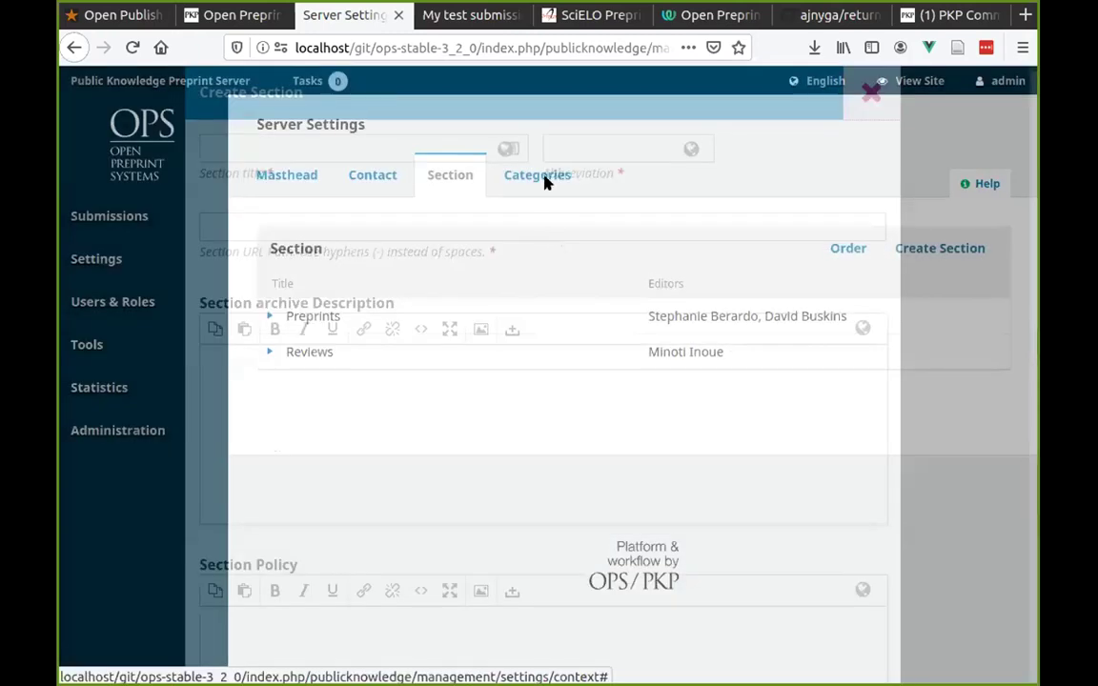
Open an empty Add Category form from the Categories tab.
click(544, 179)
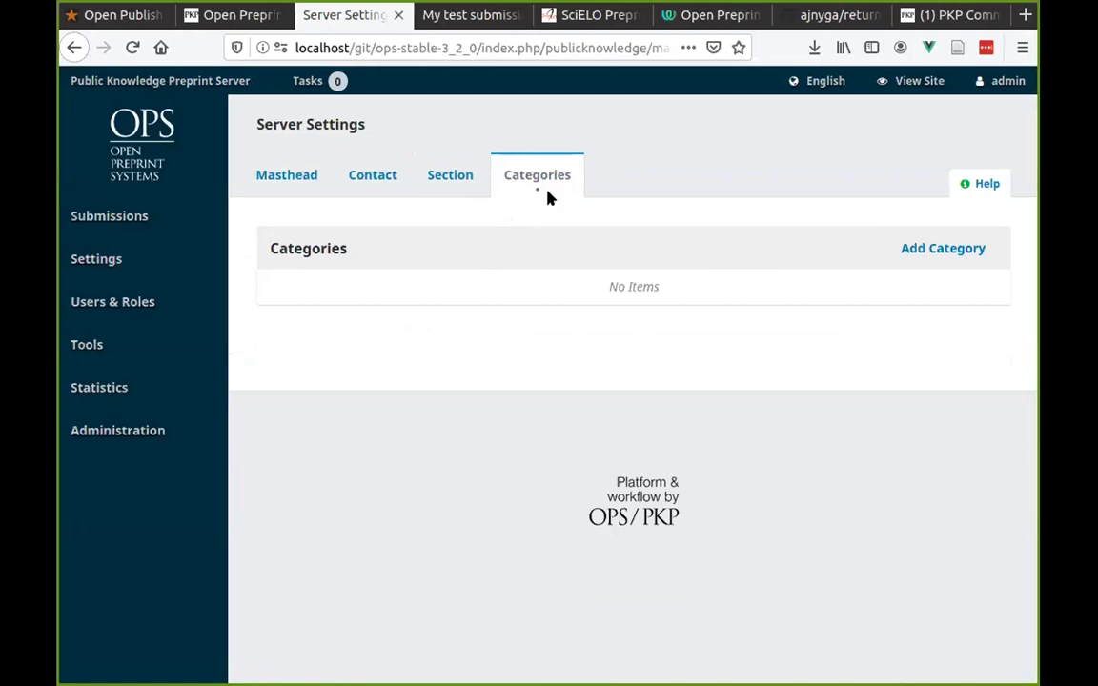
click(913, 246)
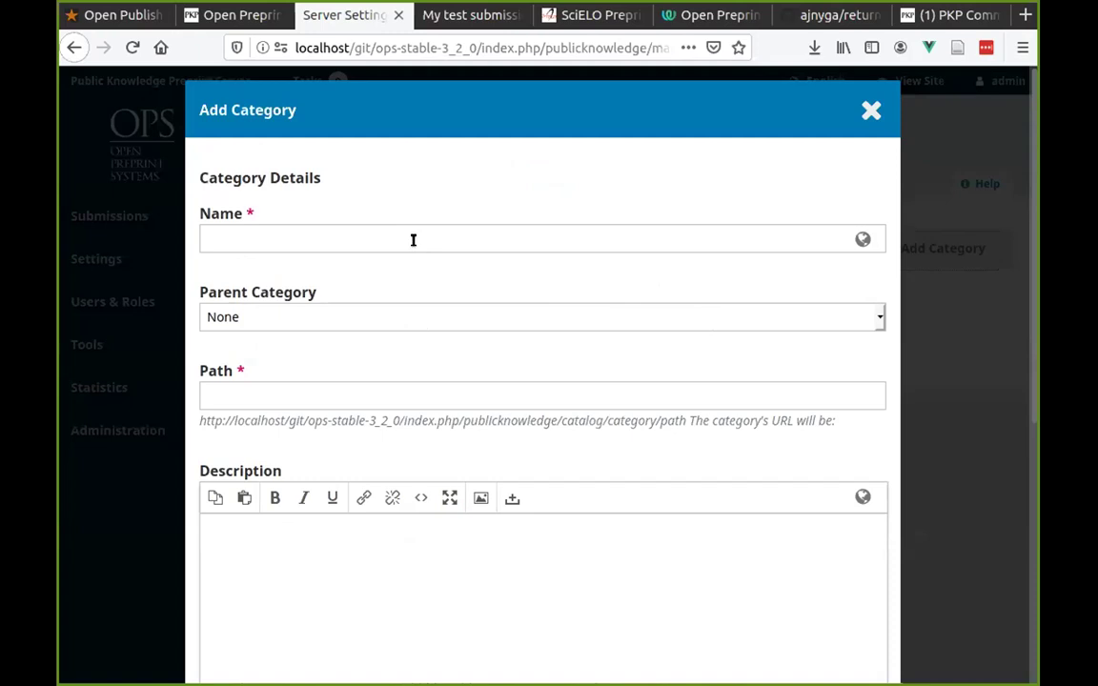
Create the Physics category with path phys and a placeholder description.
click(298, 240)
text(Phys)
key(BackSpace)
key(BackSpace)
text(ysics)
click(296, 335)
click(322, 392)
text(phys)
scroll(323, 397, down, 5)
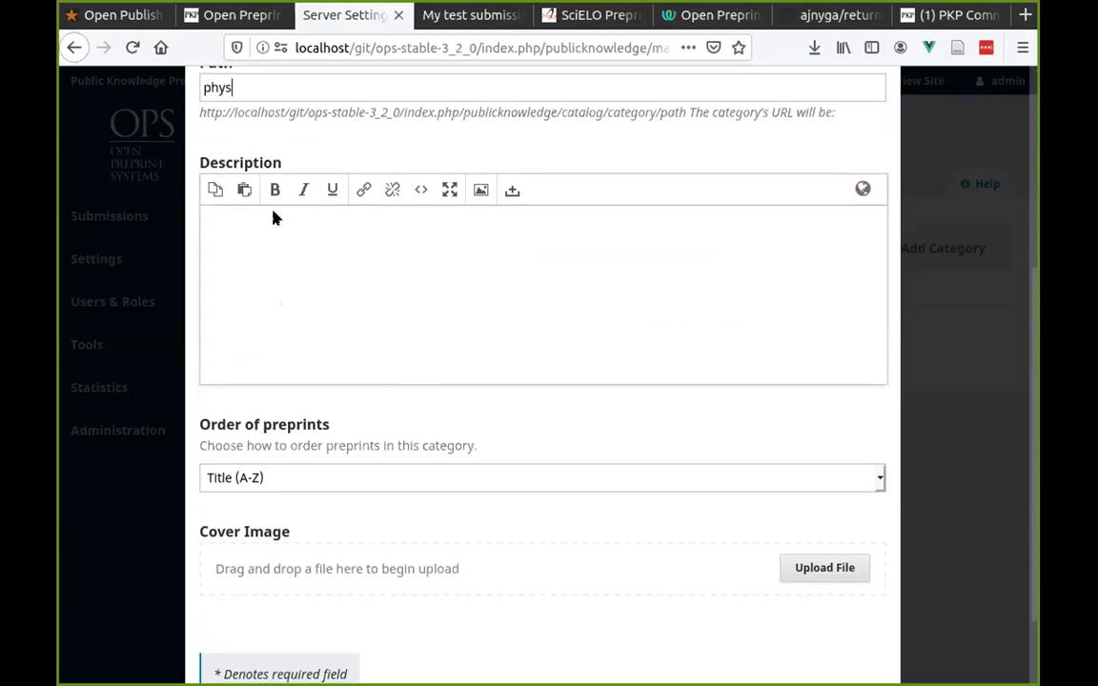
click(318, 309)
text(asdfsdasd)
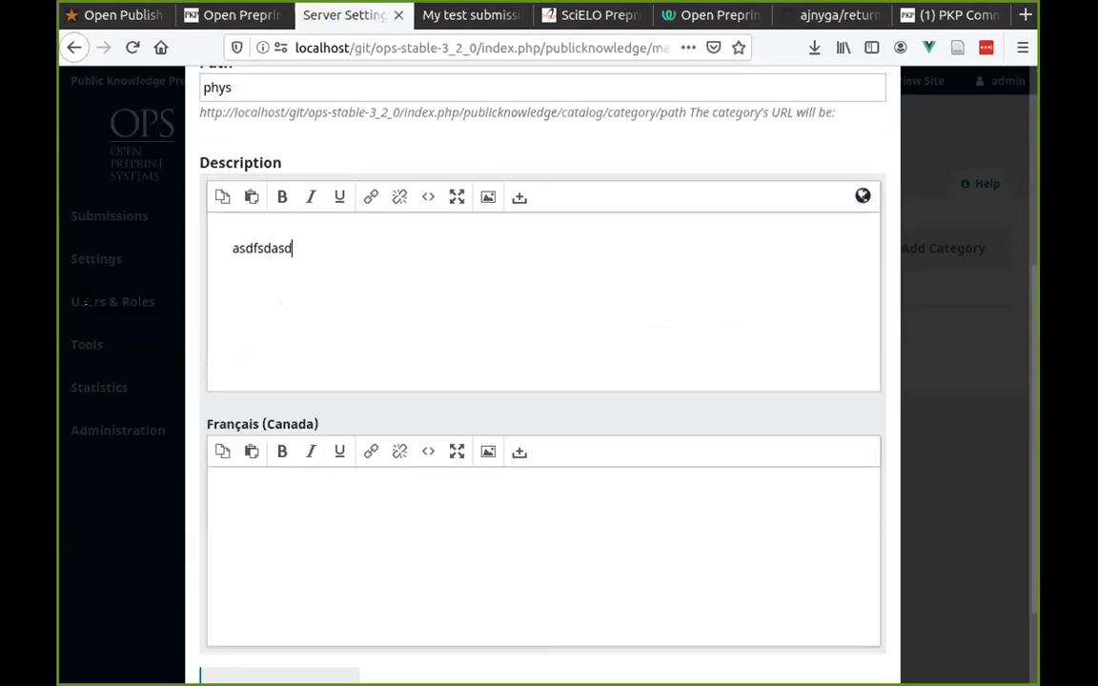
click(193, 292)
scroll(323, 428, down, 2)
click(222, 642)
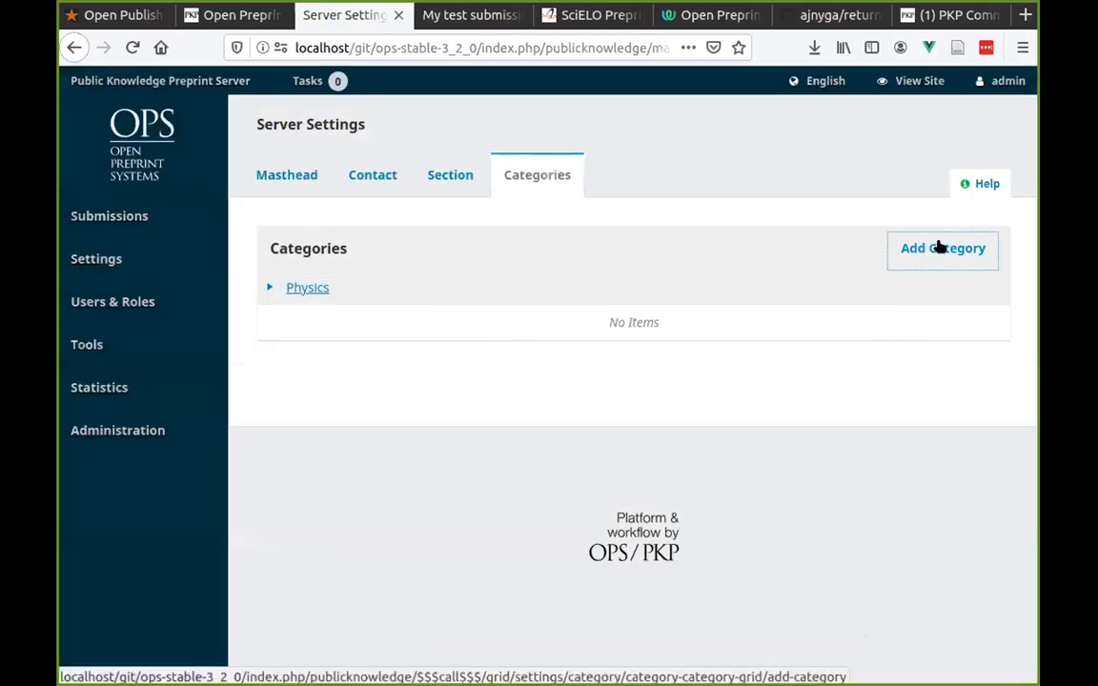
Add a Cosmology subcategory under Physics with path cosmo.
click(943, 248)
click(344, 232)
text(Cosmology)
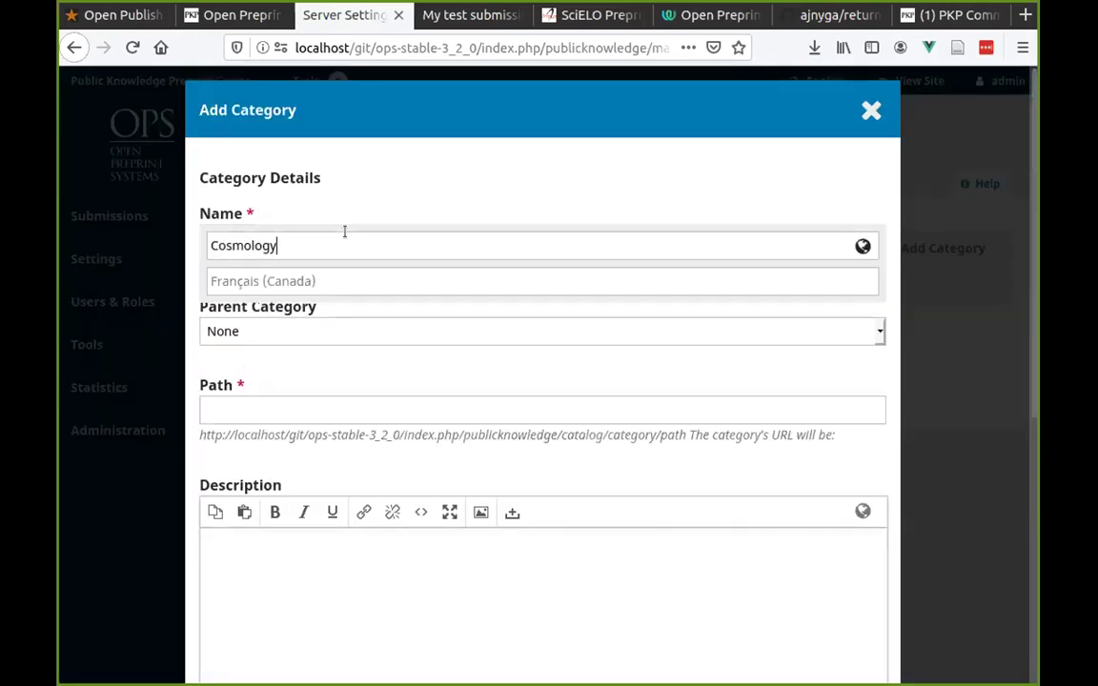
key(Tab)
key(Down)
scroll(305, 370, down, 2)
key(Tab)
text(cosmo)
scroll(265, 266, down, 4)
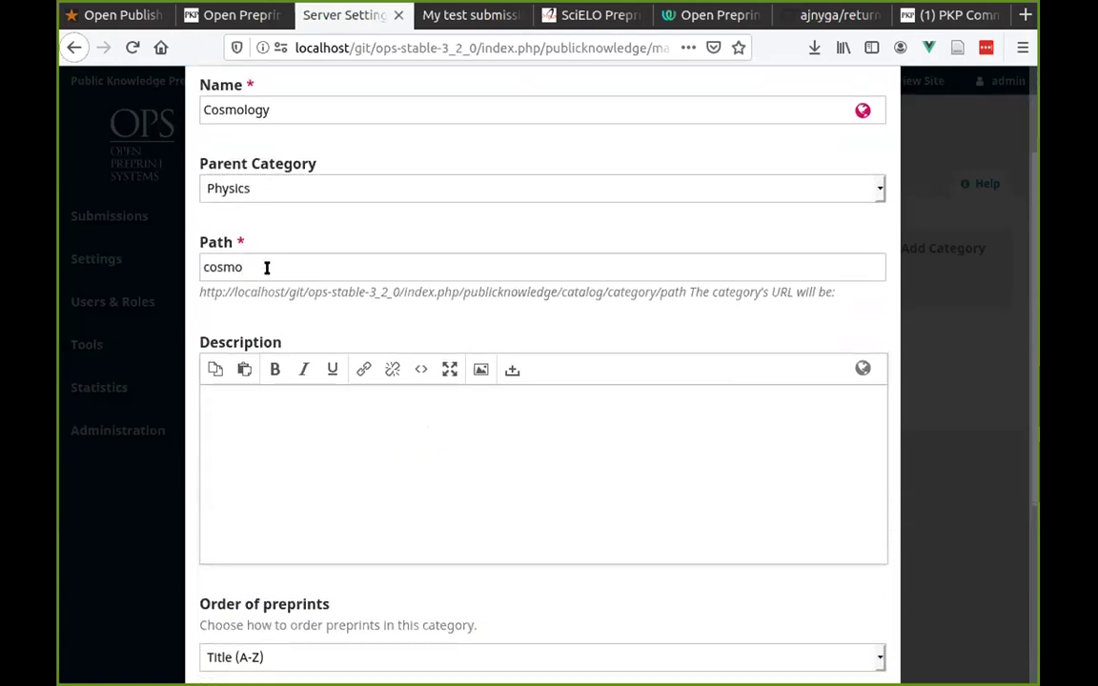
click(227, 641)
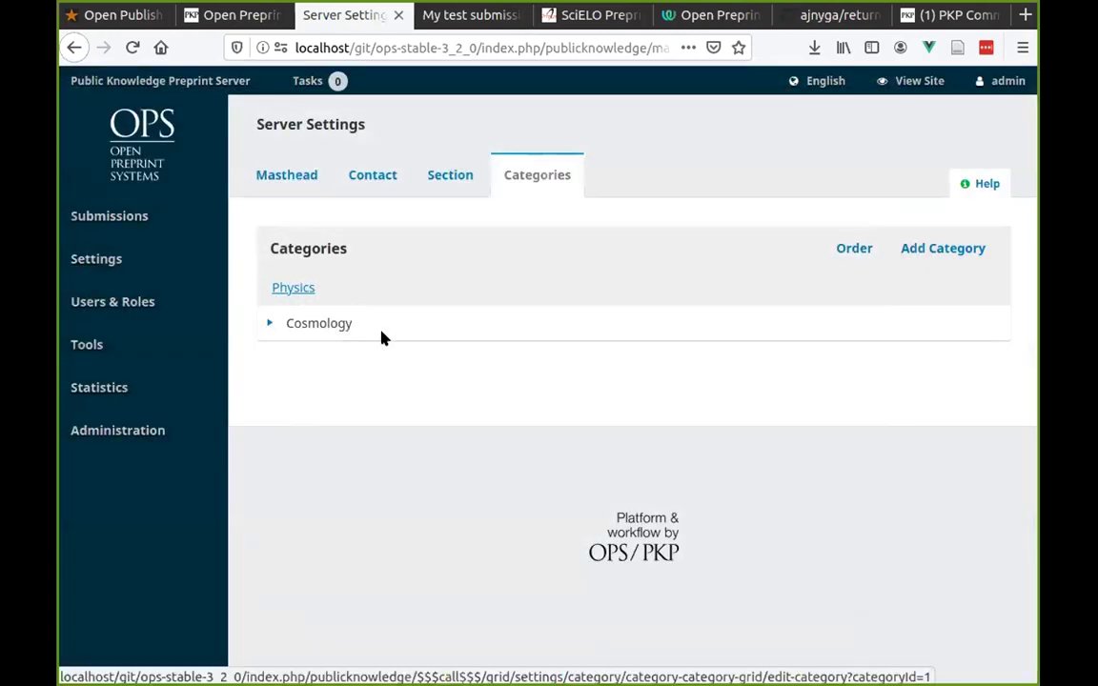
click(886, 80)
Scroll through the Latest preprints on the public home page and jump back to the top.
scroll(362, 456, down, 8)
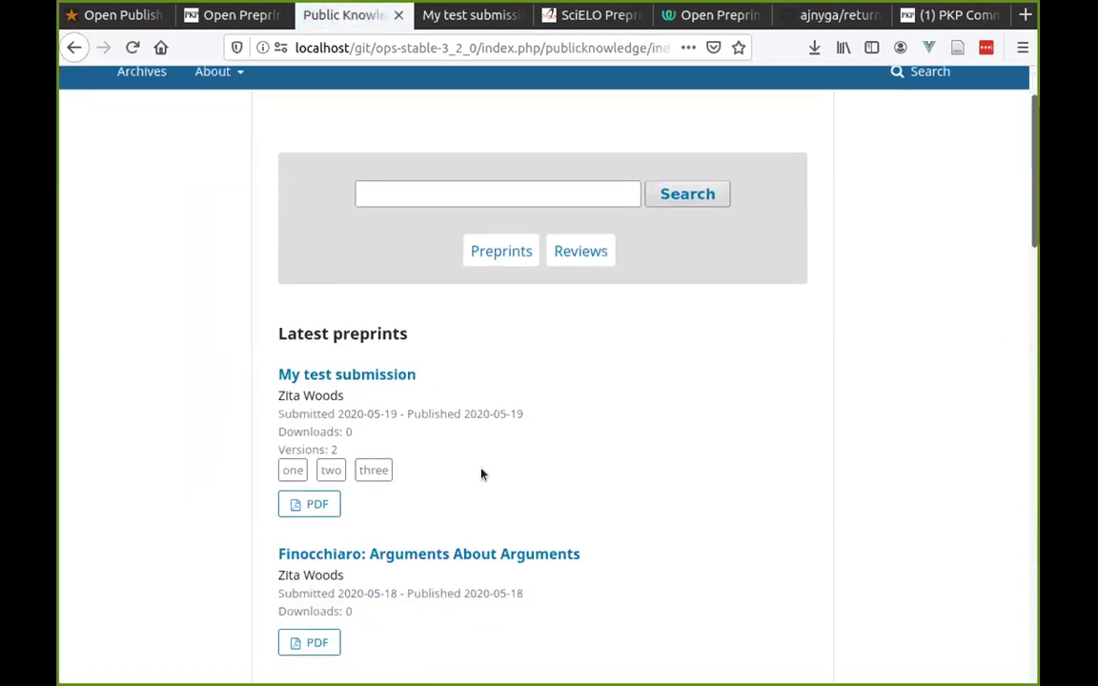
scroll(499, 511, down, 10)
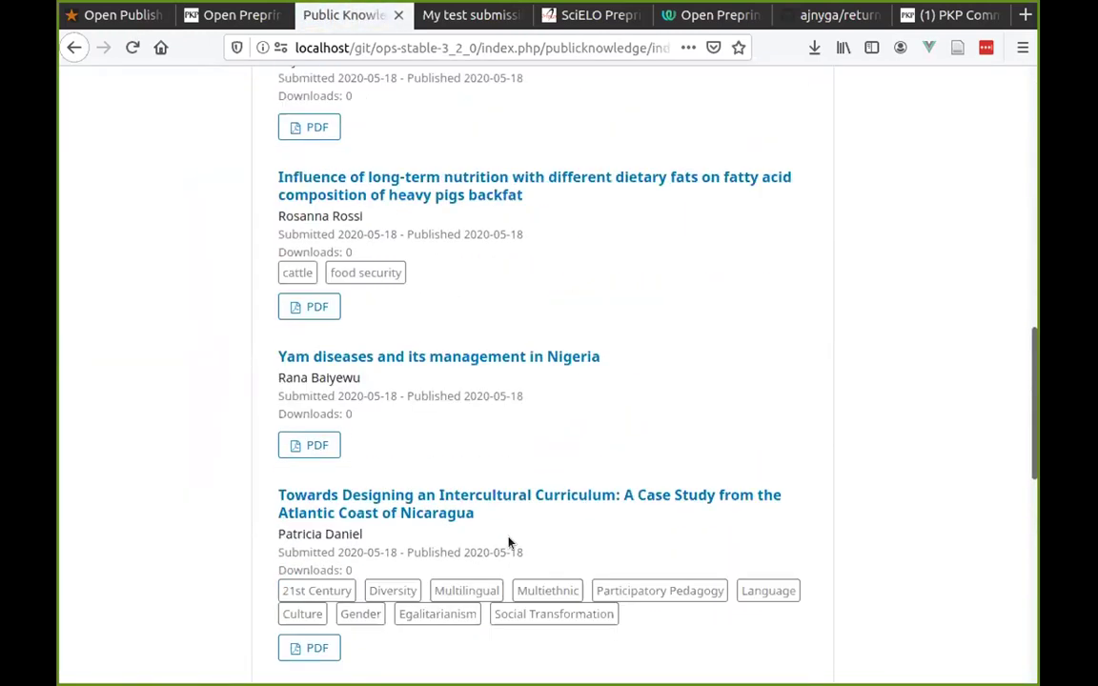
scroll(481, 530, up, 20)
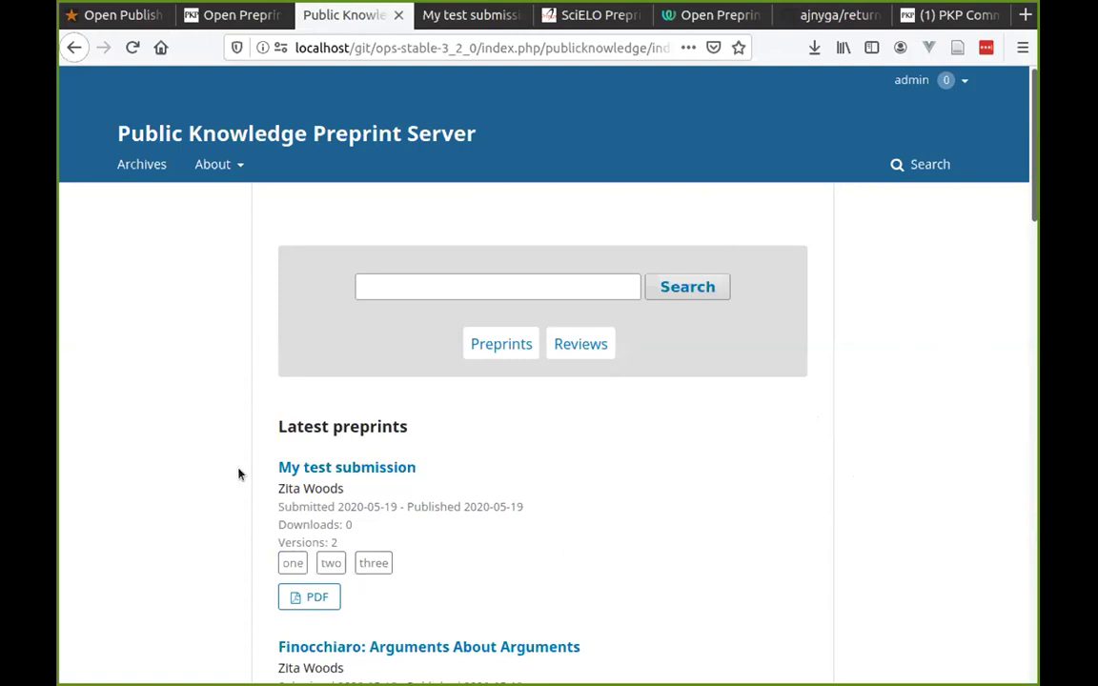
scroll(249, 470, down, 3)
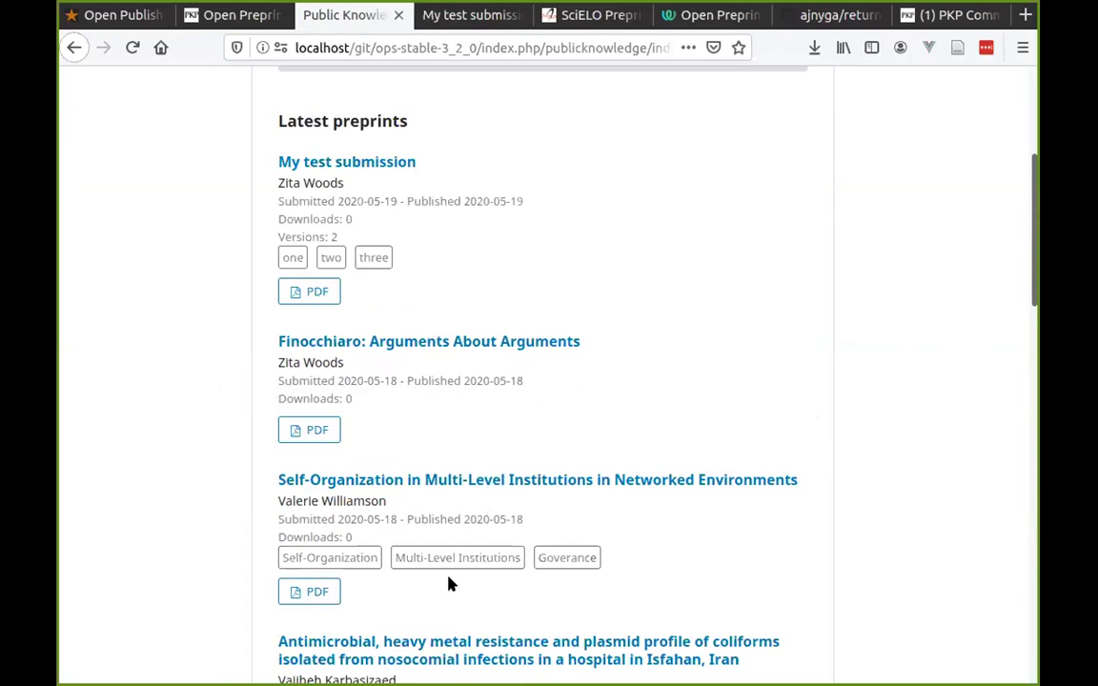
scroll(443, 499, down, 5)
scroll(483, 470, down, 7)
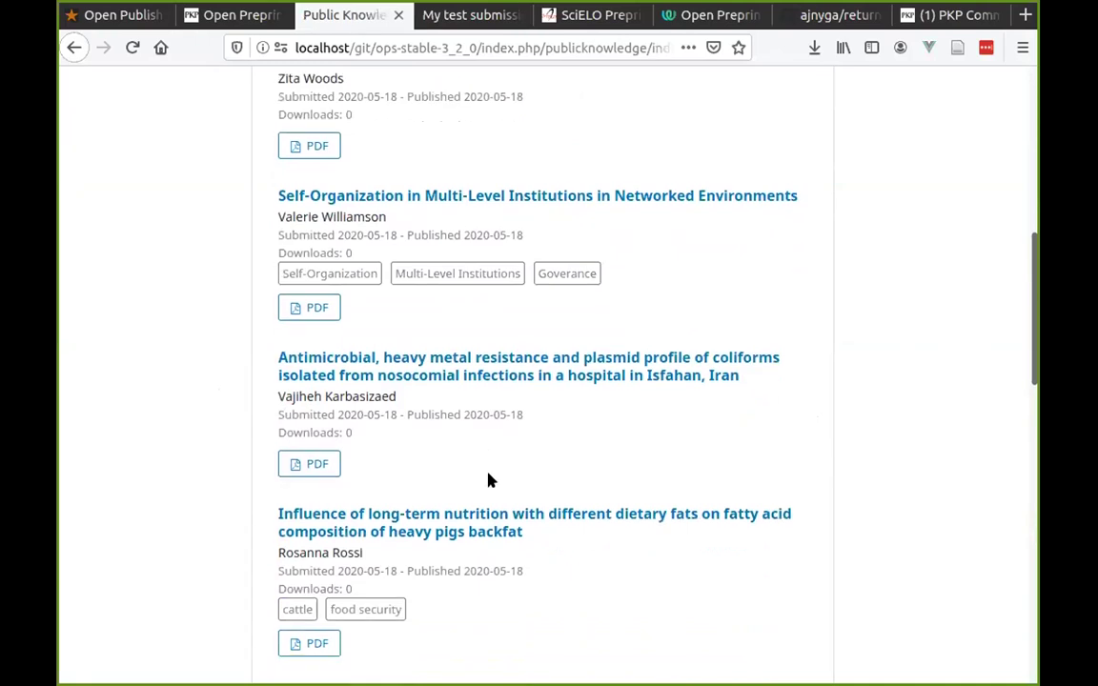
key(Home)
click(466, 287)
Go via the dashboard to Website Settings' Installed Plugins list.
click(911, 80)
click(890, 108)
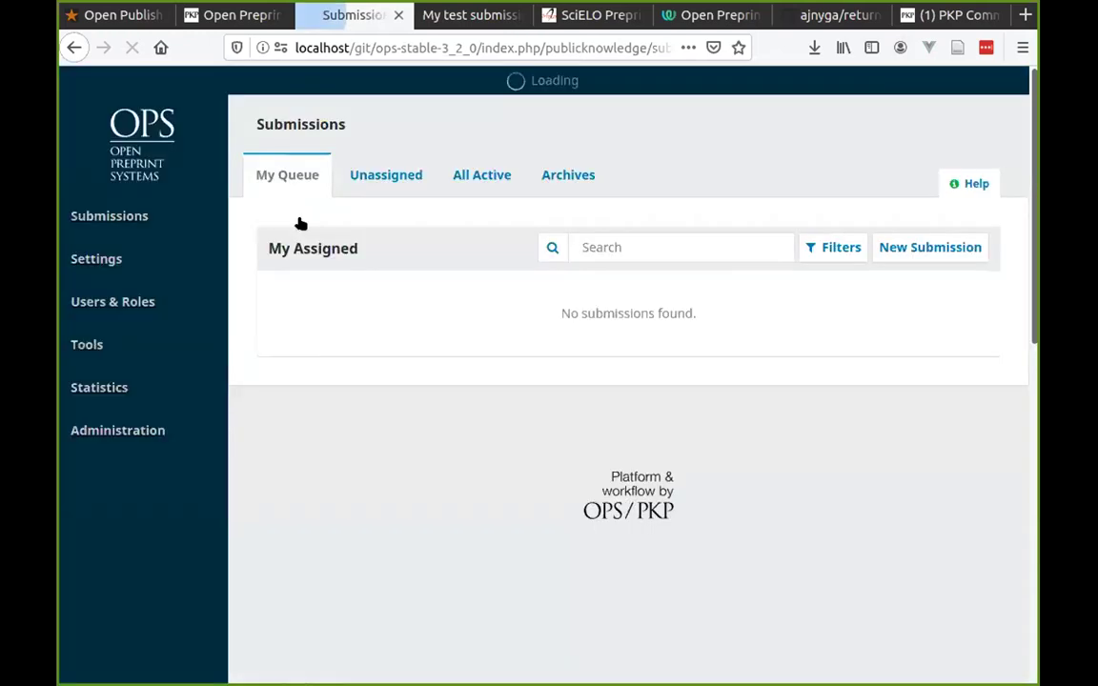
mouse_move(151, 372)
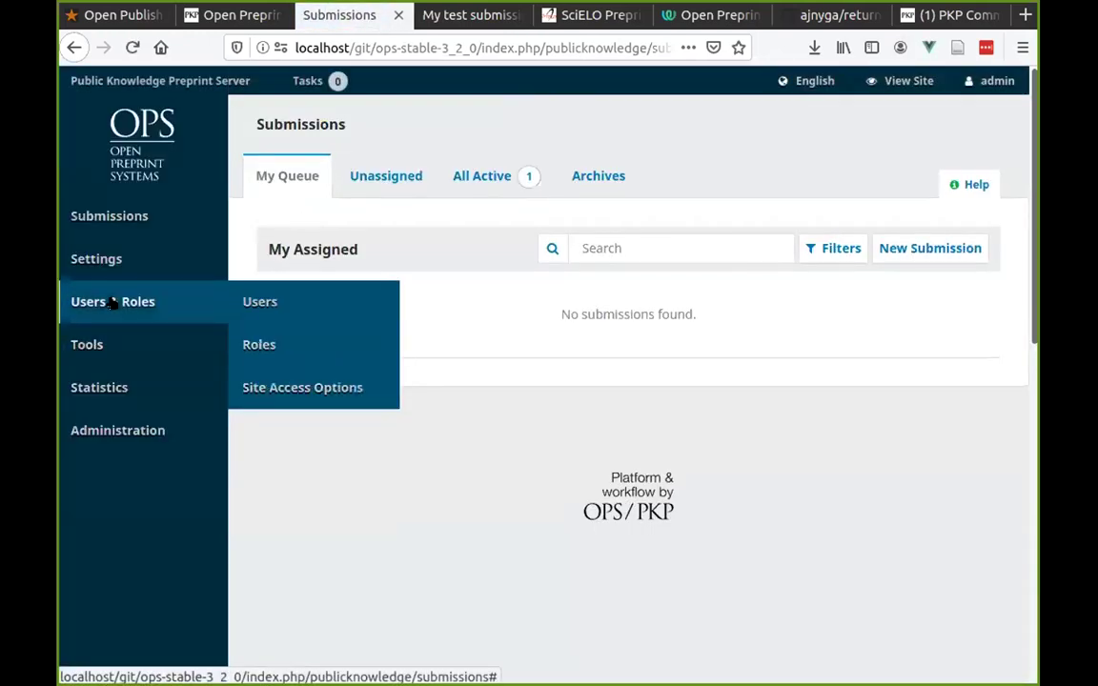
mouse_move(115, 259)
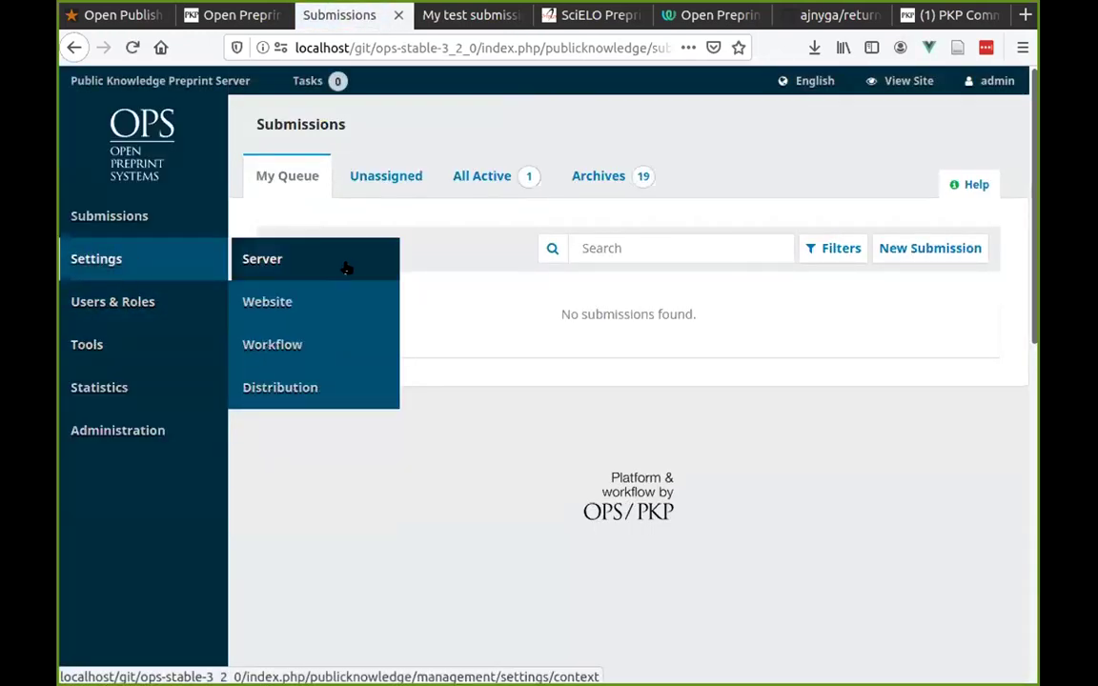
click(290, 301)
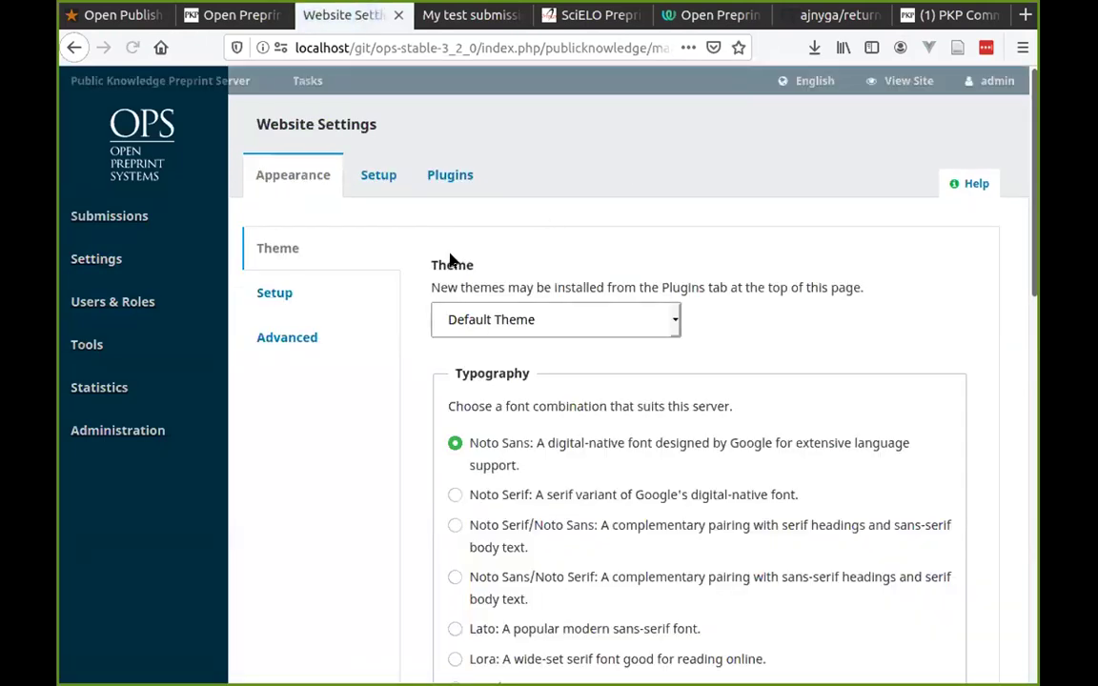
click(442, 181)
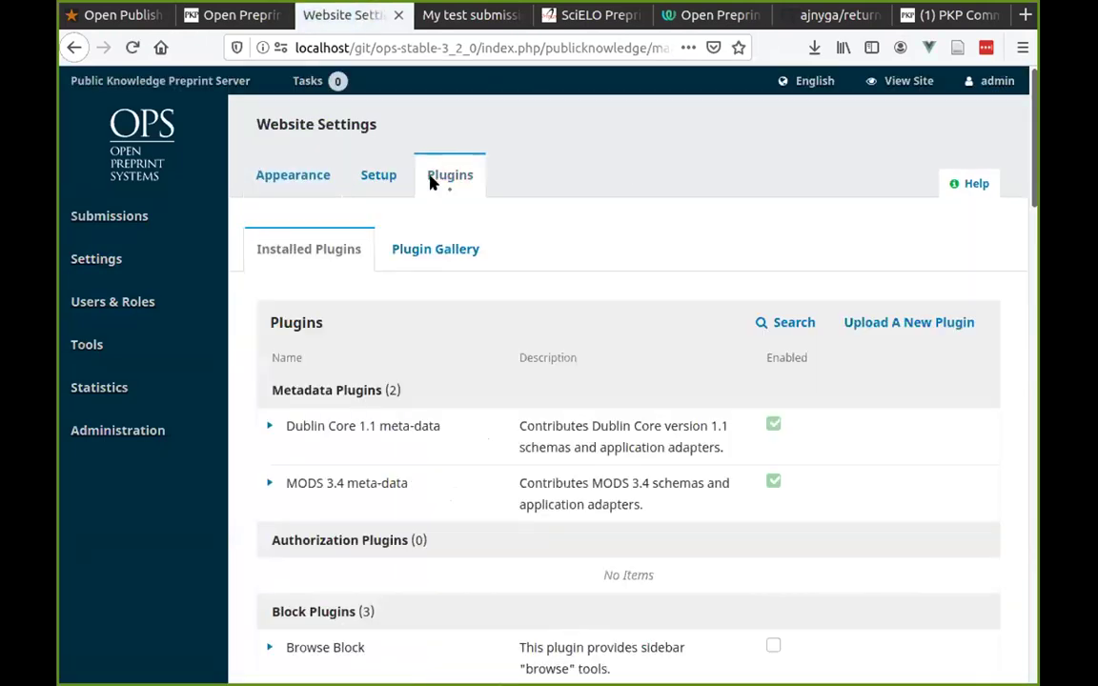
Inspect the Google Scholar Indexing and Crossref Deposit plugin details.
scroll(591, 380, down, 9)
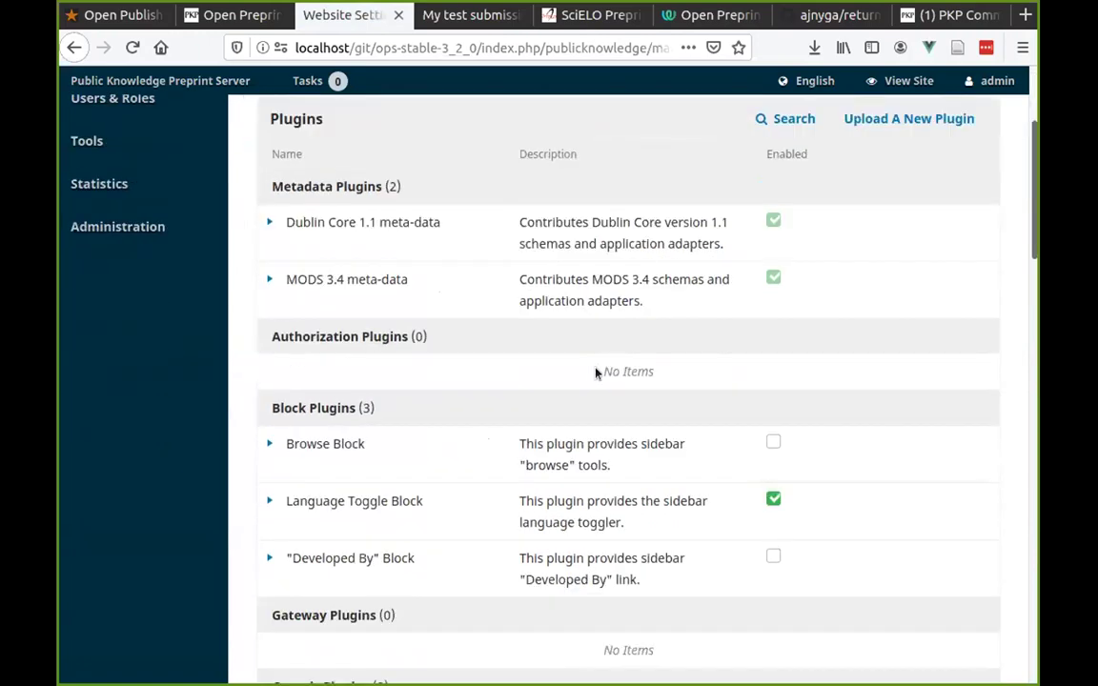
scroll(598, 374, down, 6)
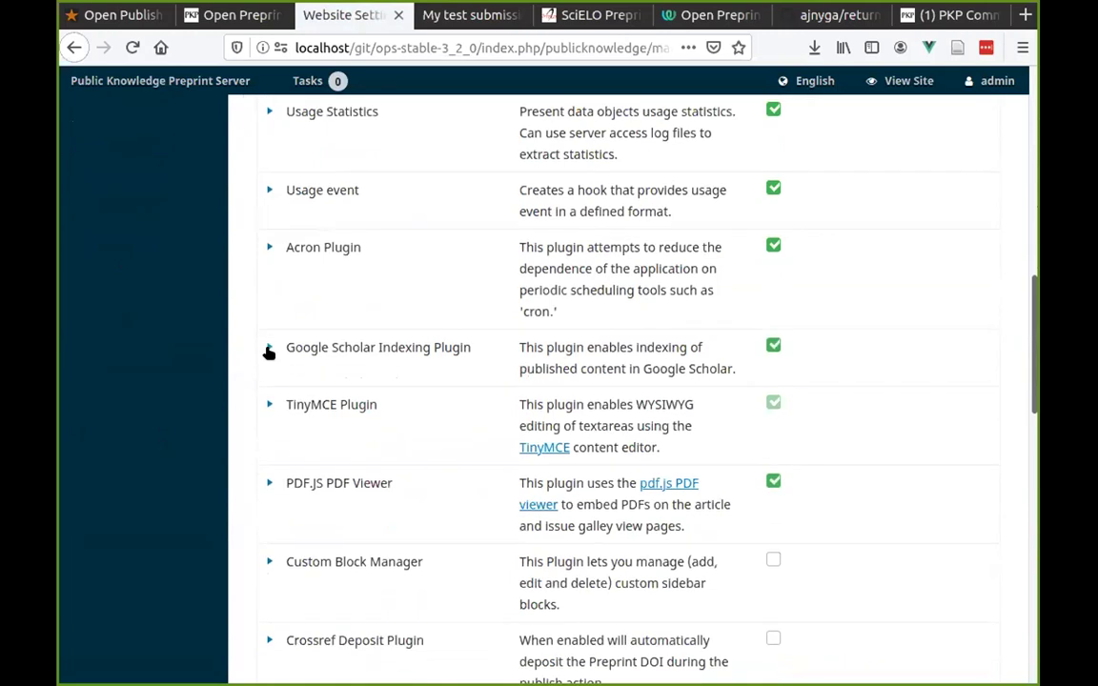
click(268, 353)
click(268, 351)
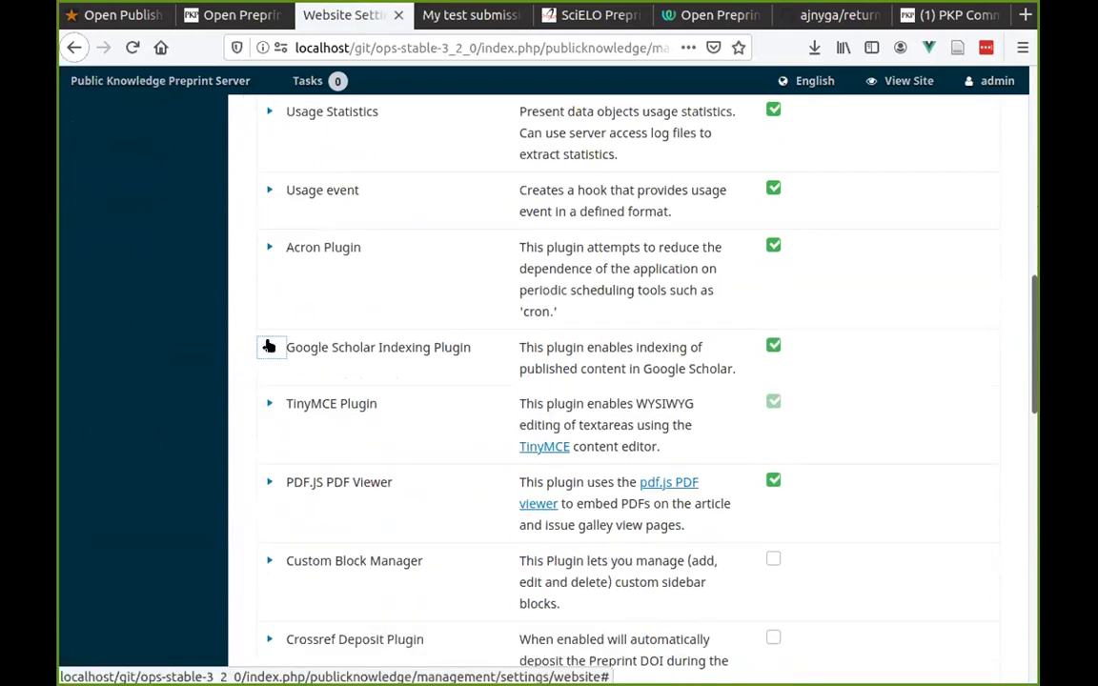
scroll(262, 349, down, 3)
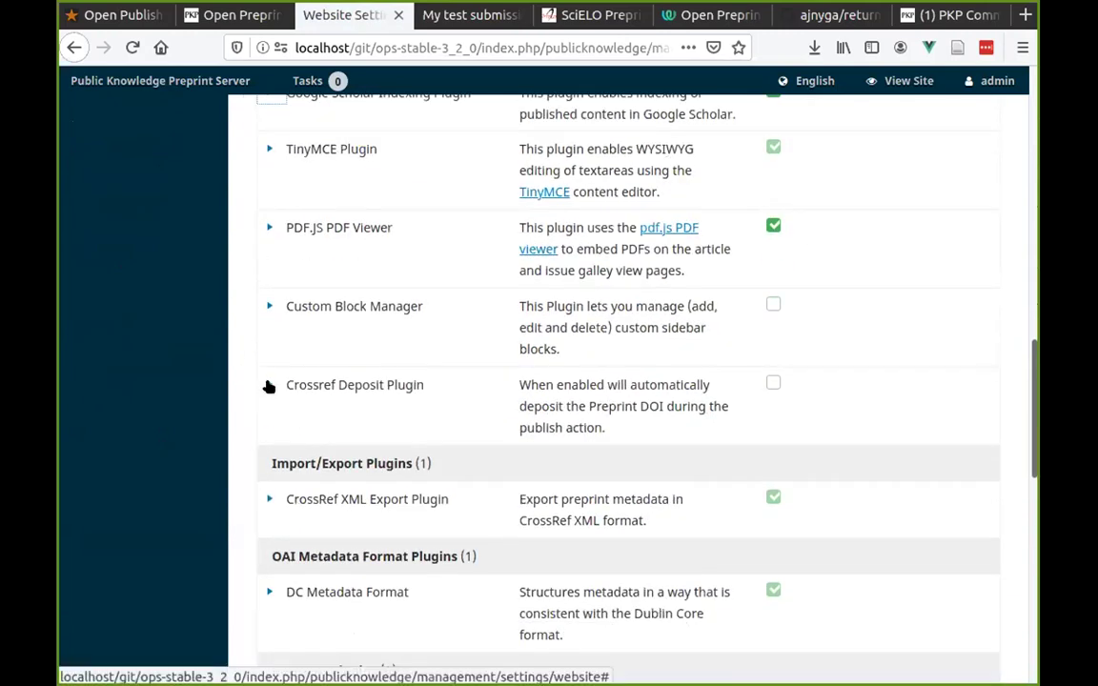
click(269, 385)
click(269, 385)
Scroll down the rest of the plugins list to the Default Theme and back up.
scroll(367, 416, down, 3)
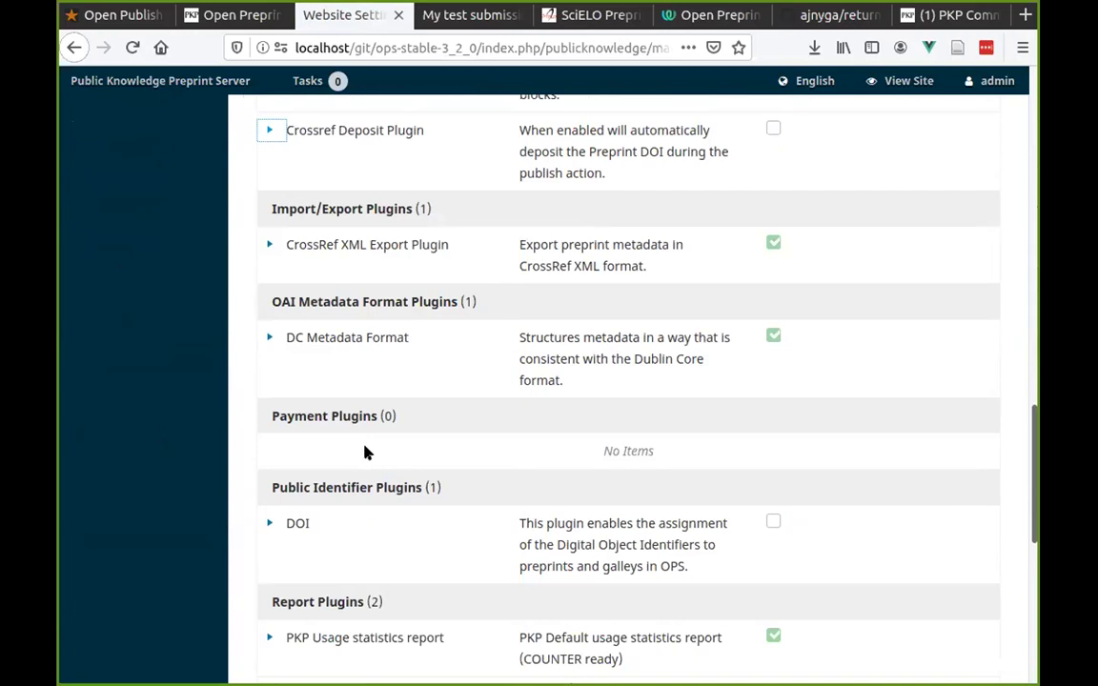
scroll(361, 457, down, 4)
scroll(360, 451, down, 1)
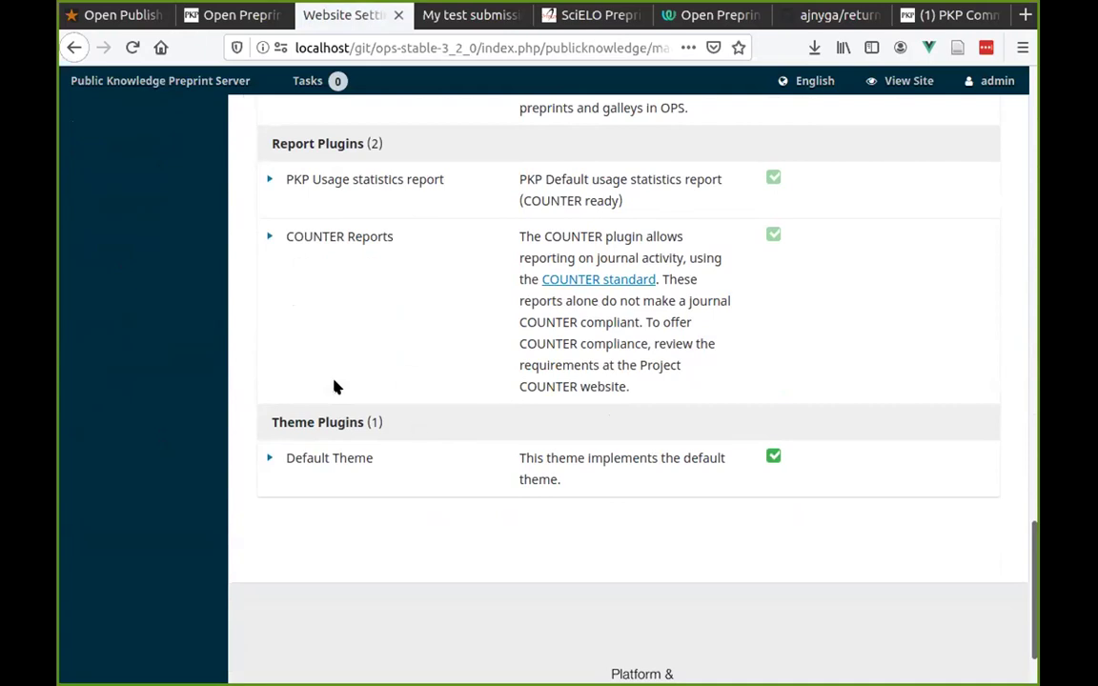
scroll(295, 448, up, 10)
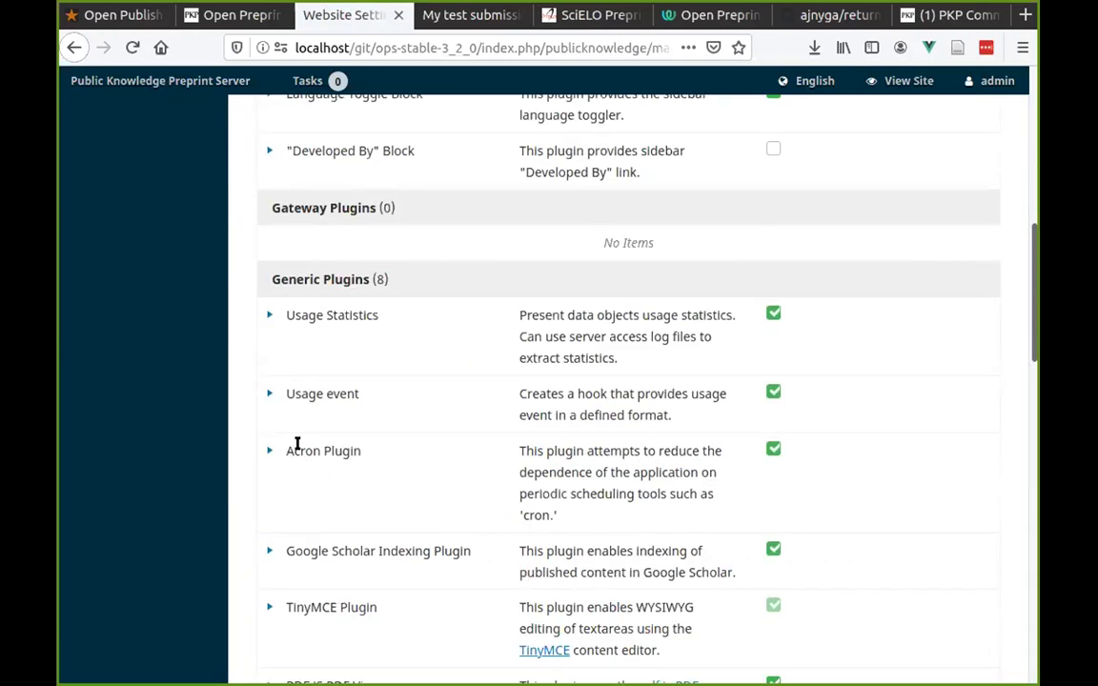
scroll(624, 429, up, 6)
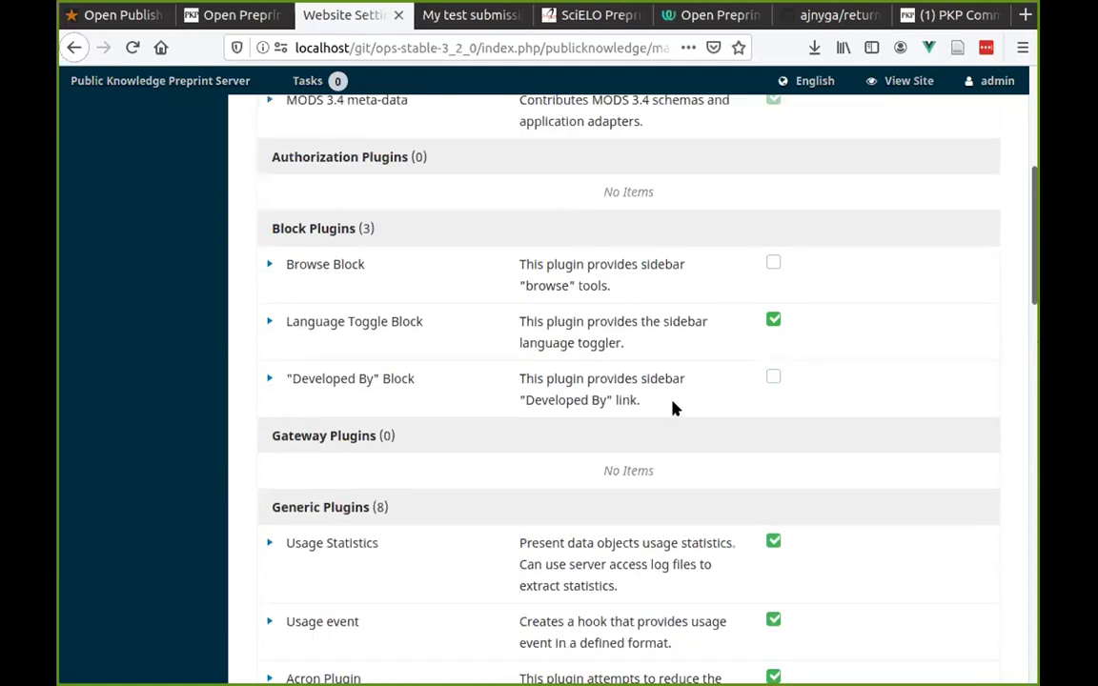
scroll(664, 410, up, 5)
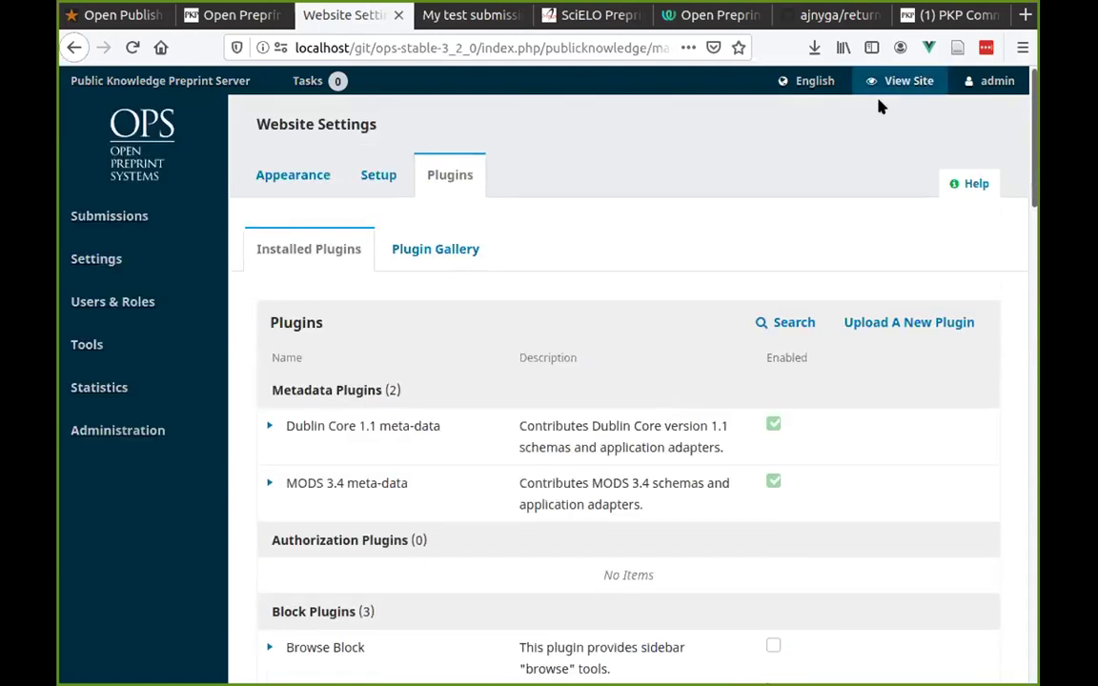
click(900, 81)
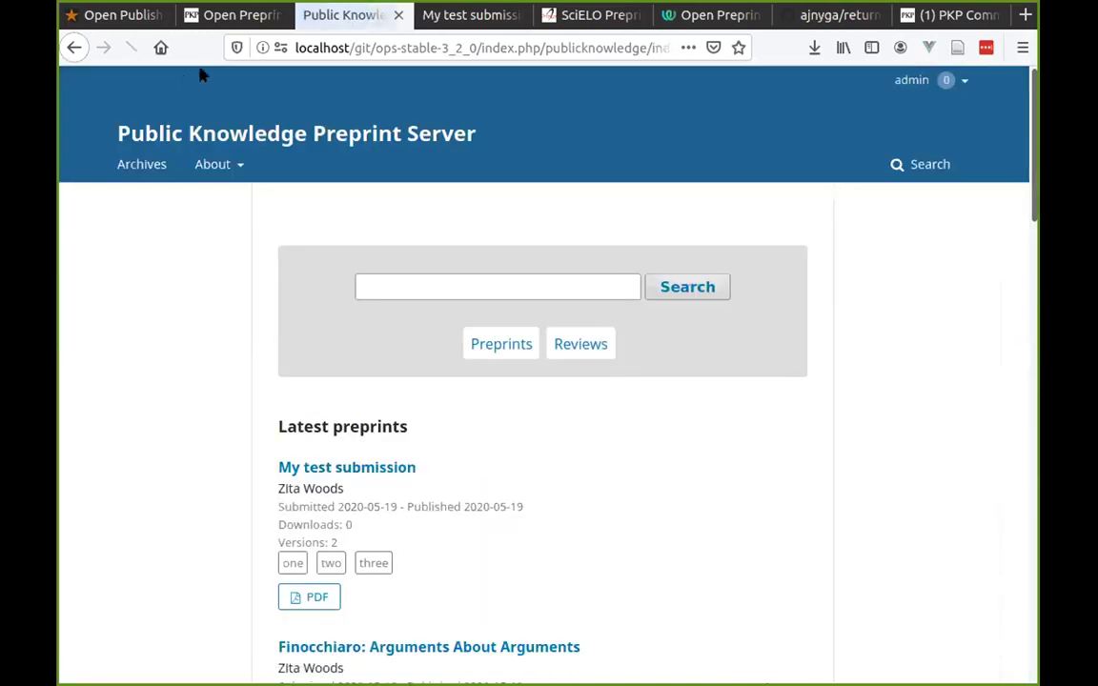
Switch to the PKP page about OPS and scroll through it.
click(329, 47)
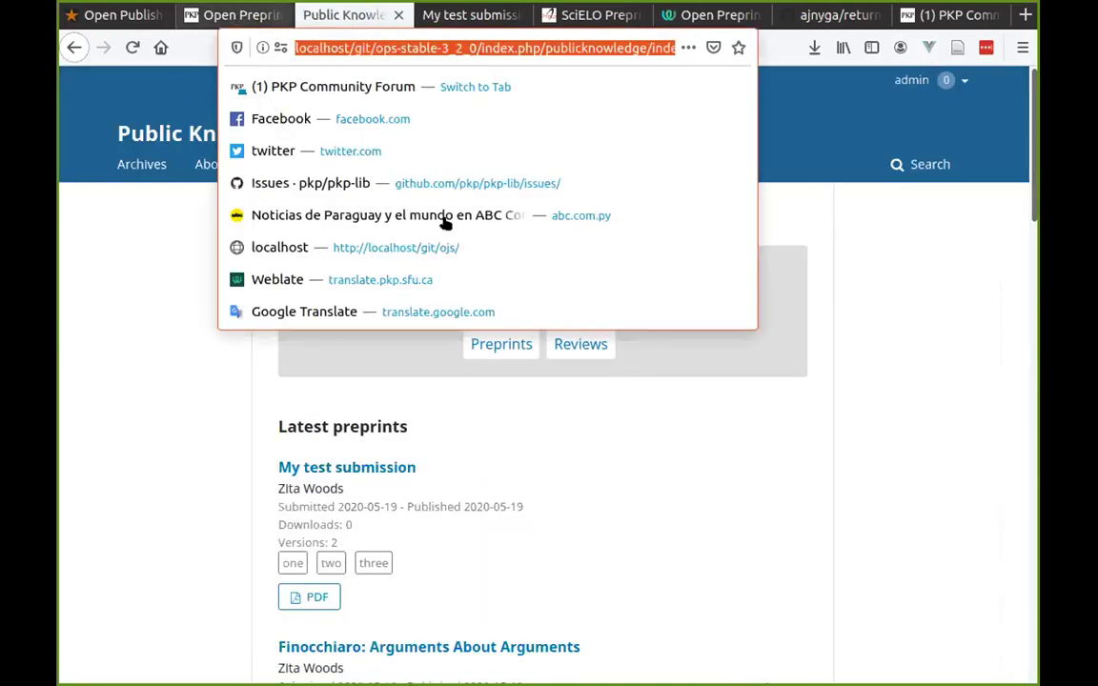
key(ctrl+Page_Up)
mouse_move(362, 179)
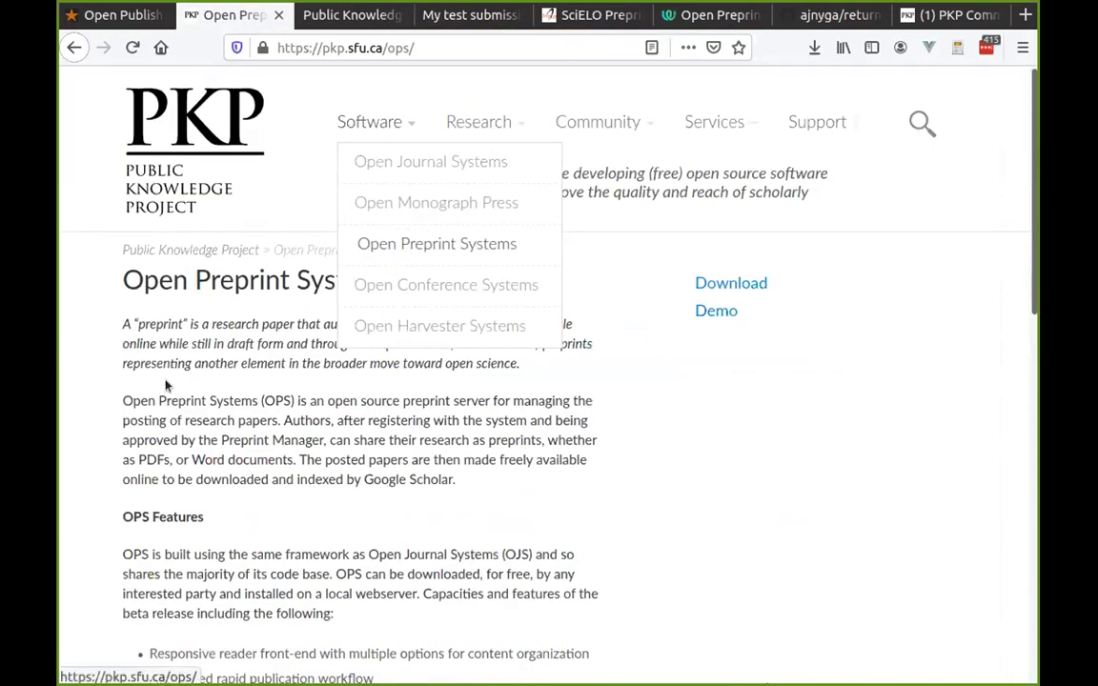
scroll(334, 319, down, 3)
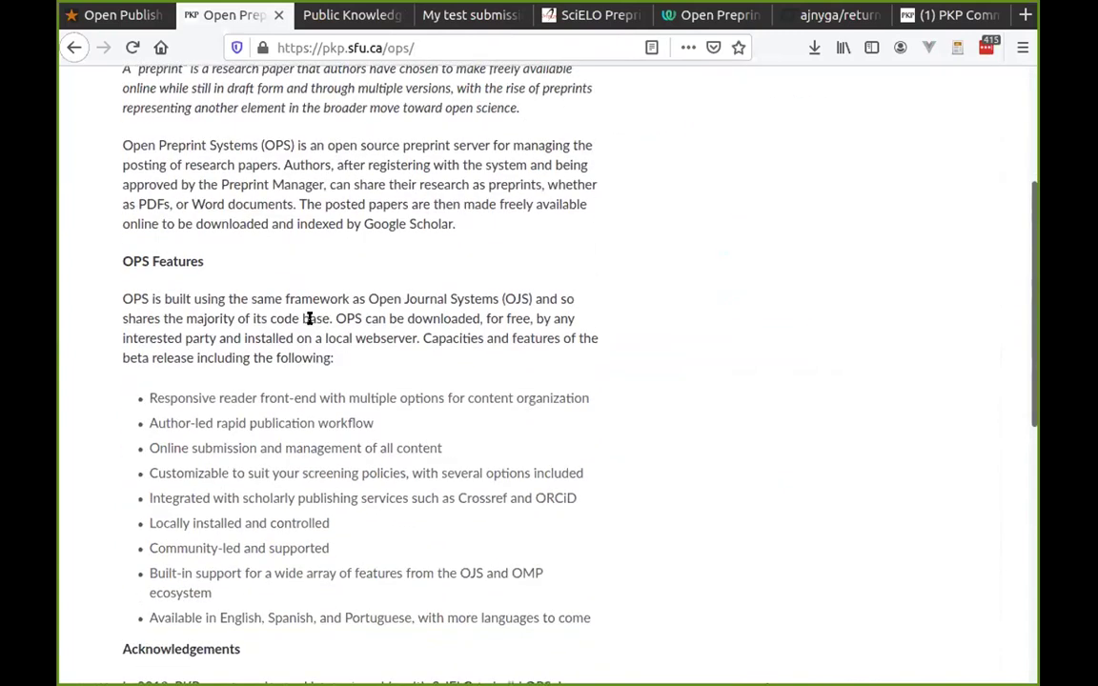
scroll(400, 343, down, 10)
scroll(610, 315, up, 15)
Browse the OPS 3.2 releases on the Download page.
click(705, 283)
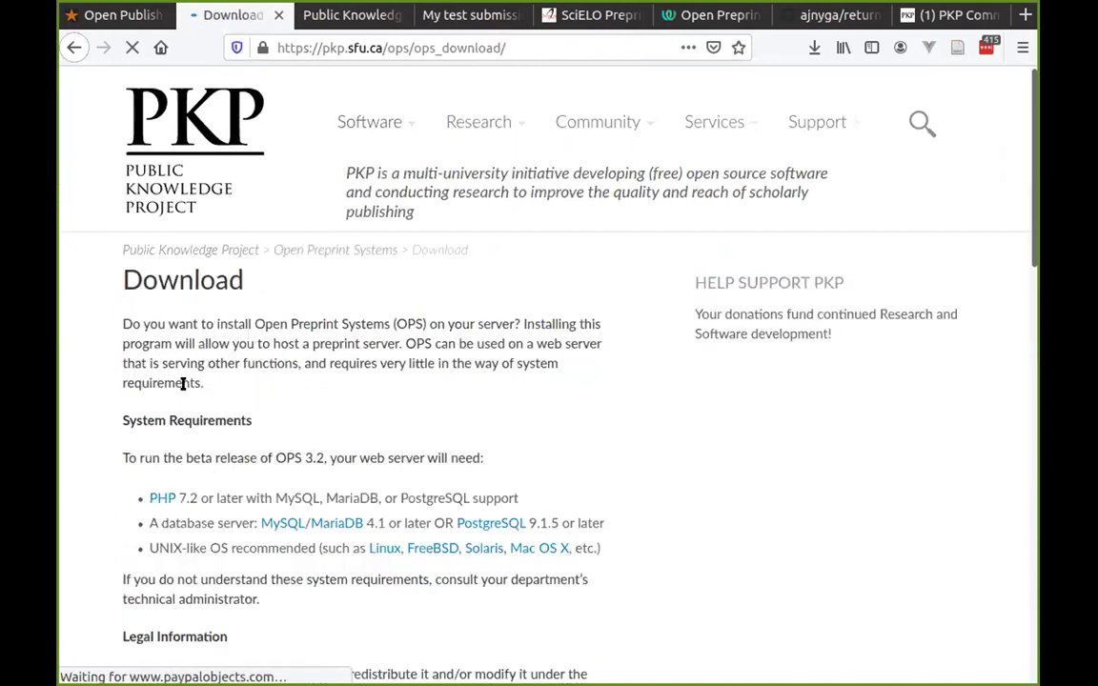
scroll(206, 409, down, 5)
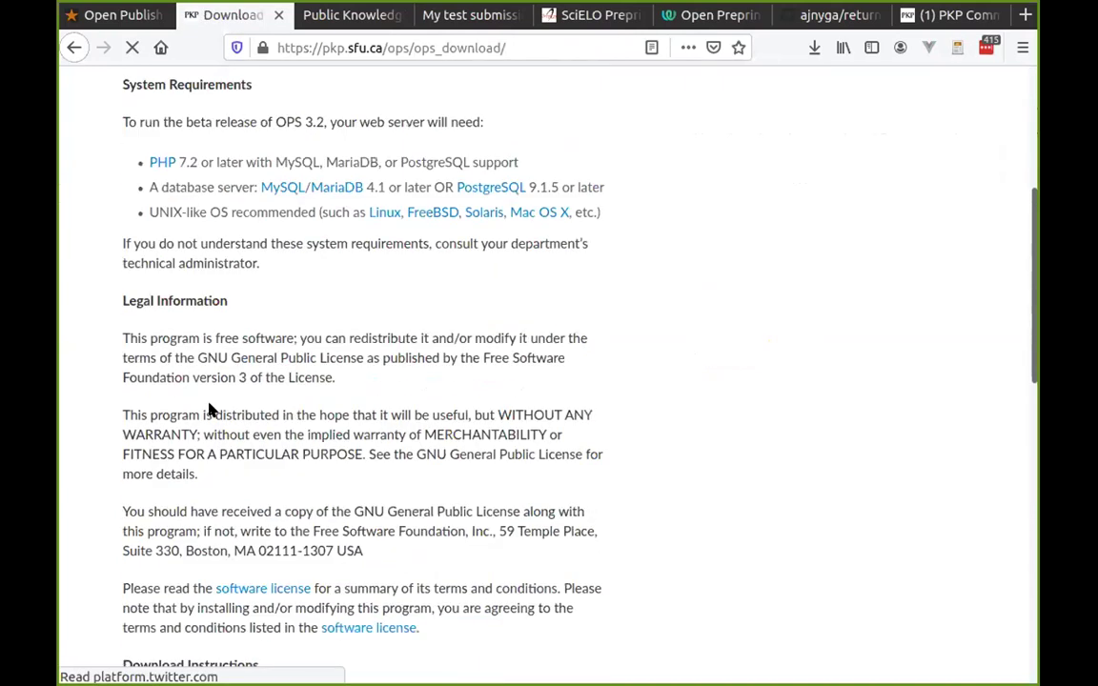
scroll(267, 382, down, 1)
scroll(667, 280, down, 8)
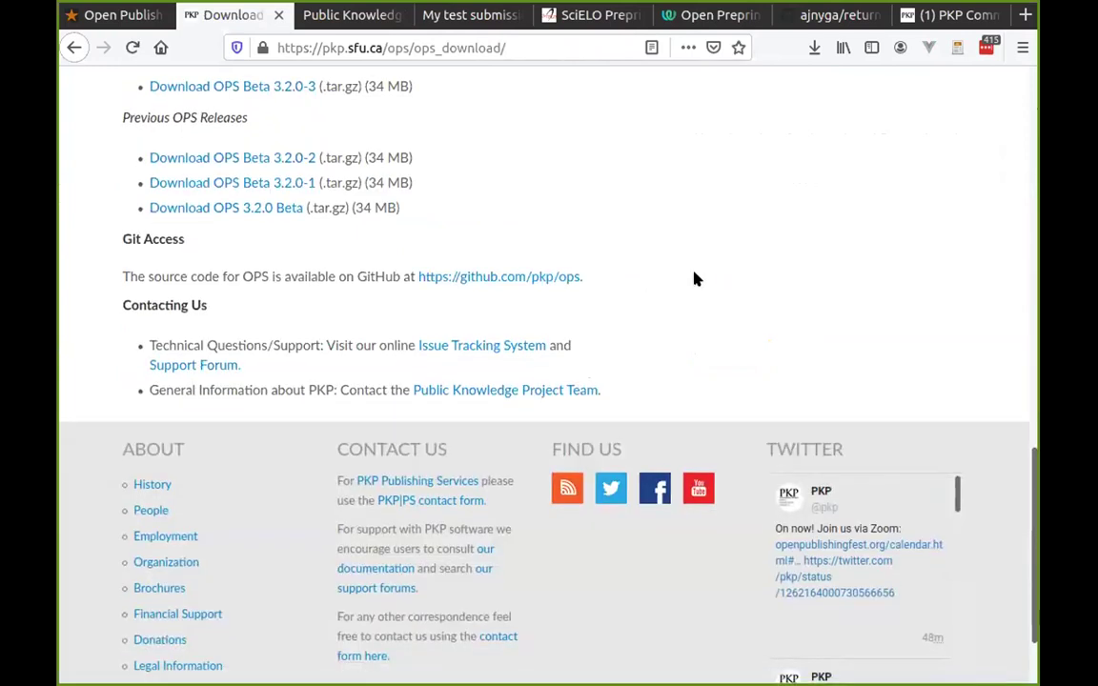
scroll(694, 278, up, 4)
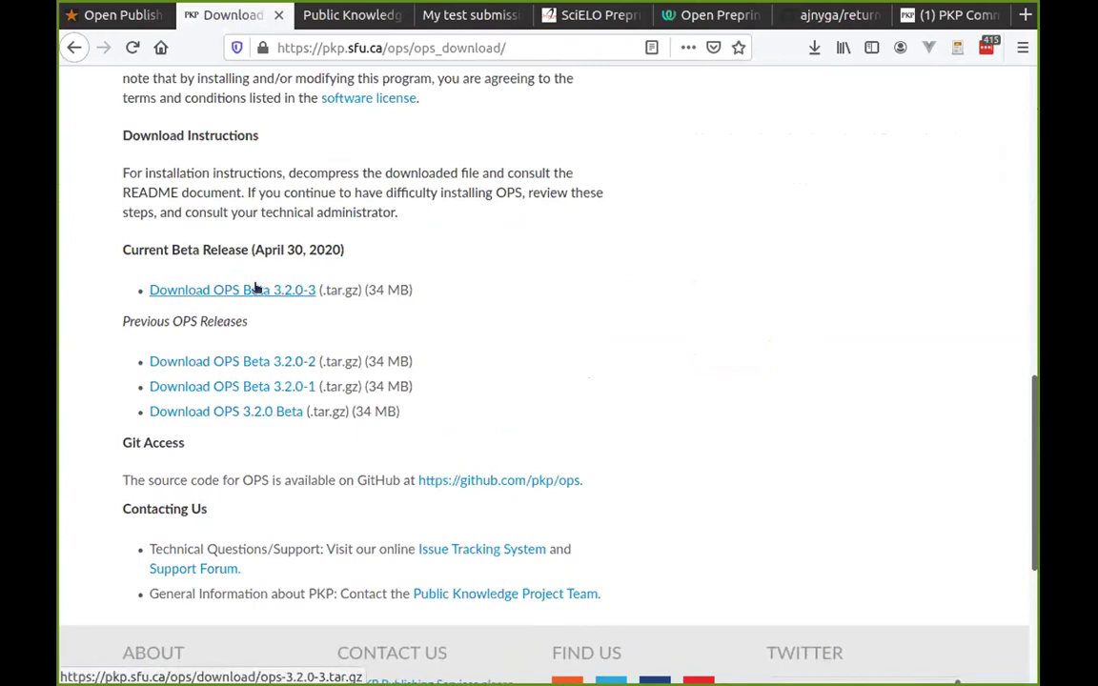
scroll(388, 428, up, 3)
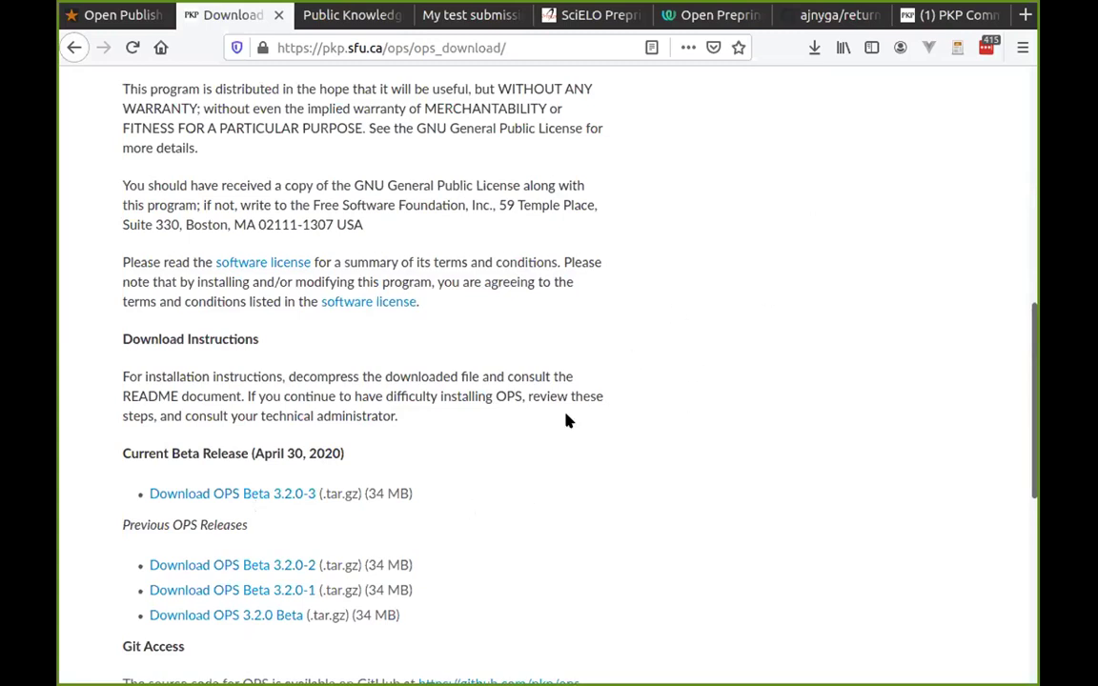
Switch through the public server, My test submission and SciELO Preprints tabs.
click(379, 14)
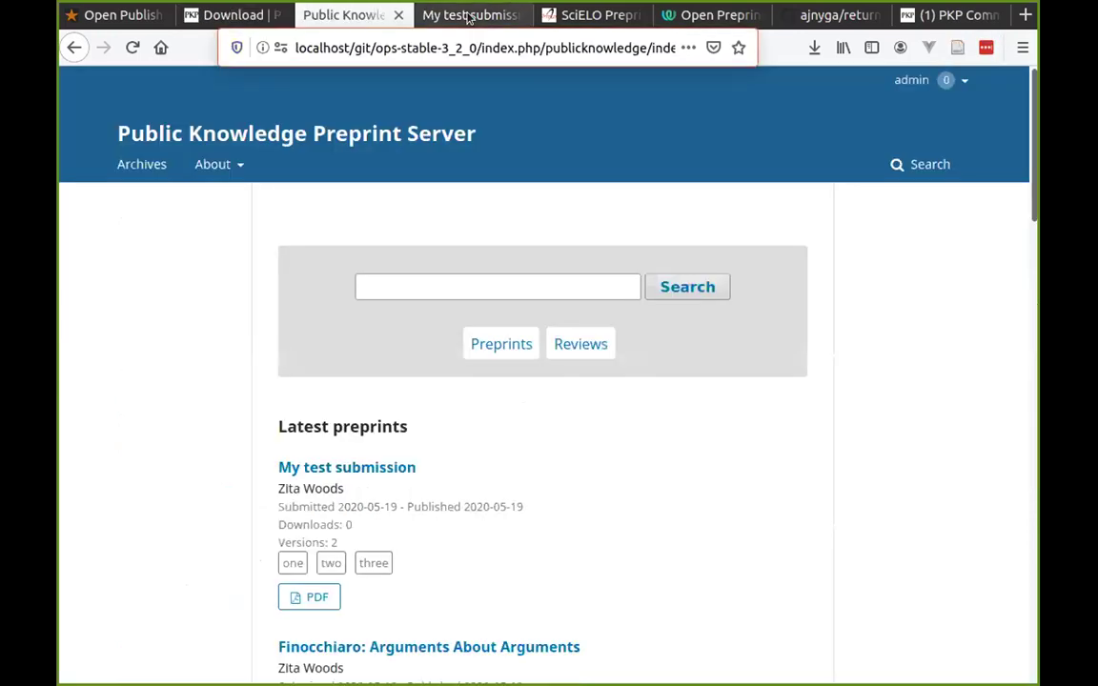
click(467, 16)
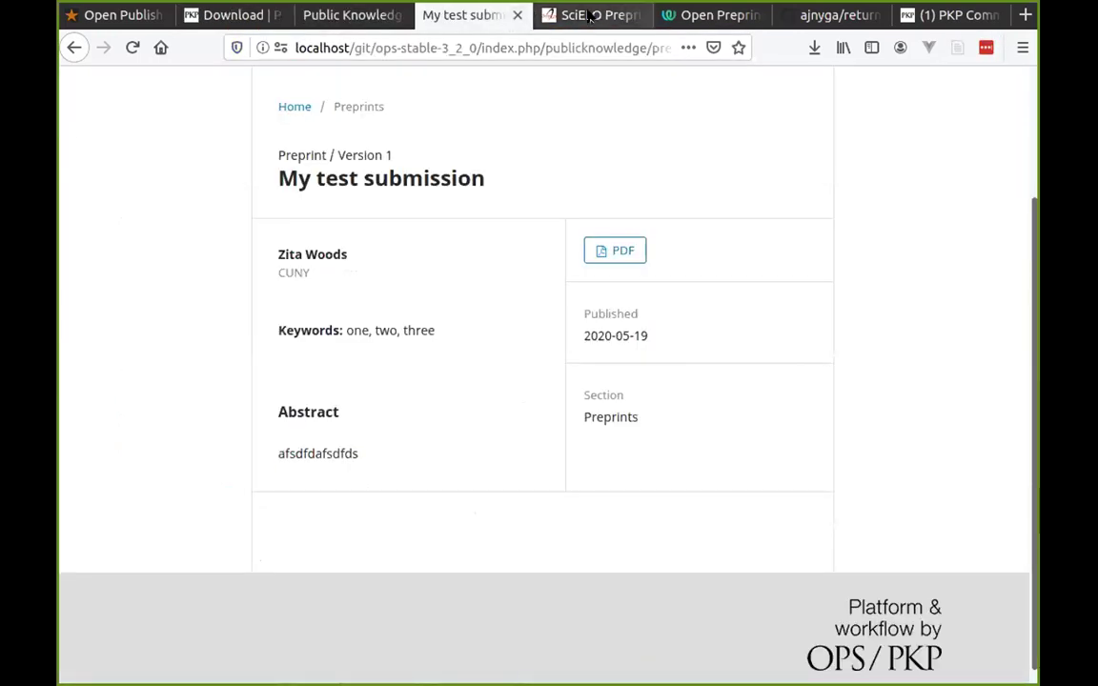
click(591, 15)
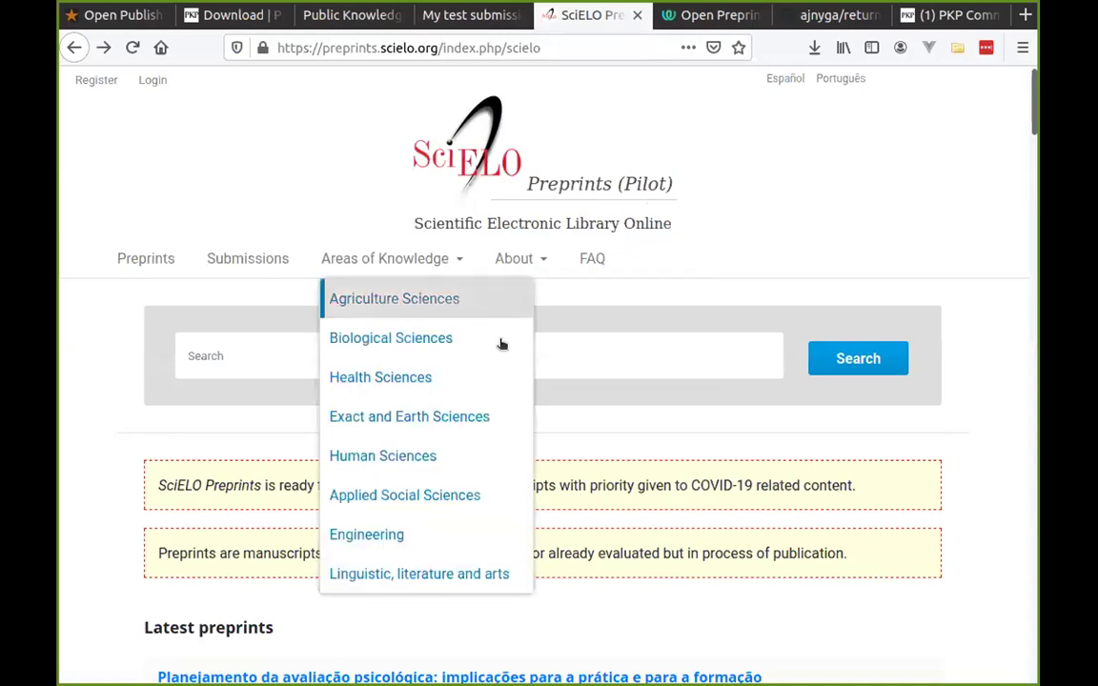
scroll(774, 326, down, 5)
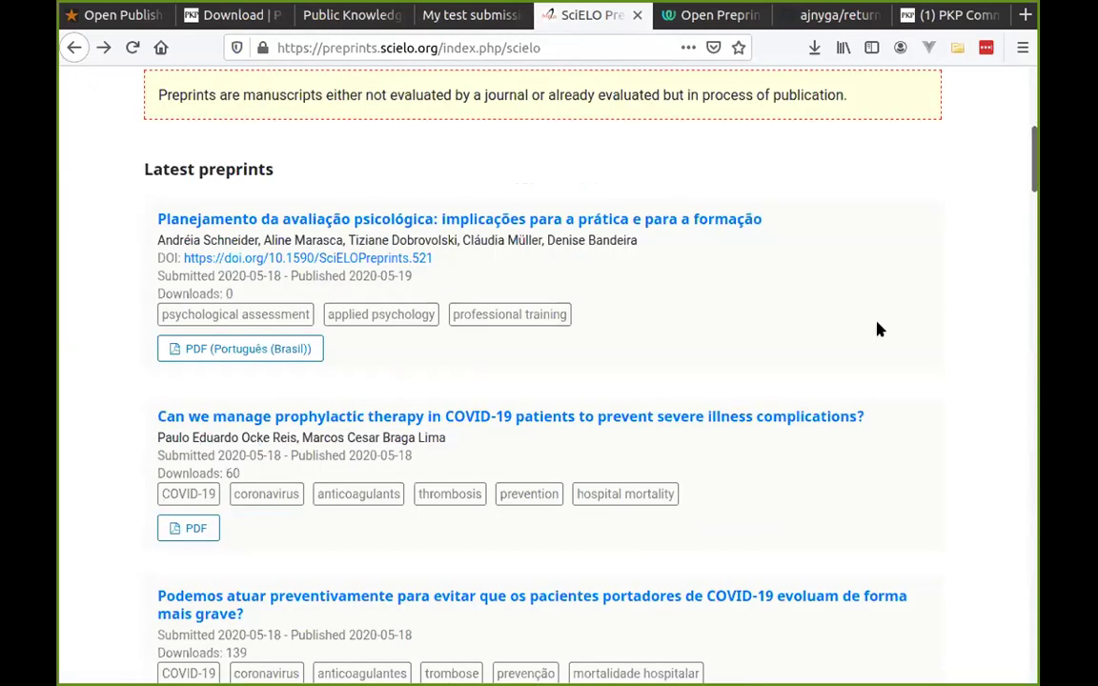
scroll(867, 312, up, 5)
click(708, 16)
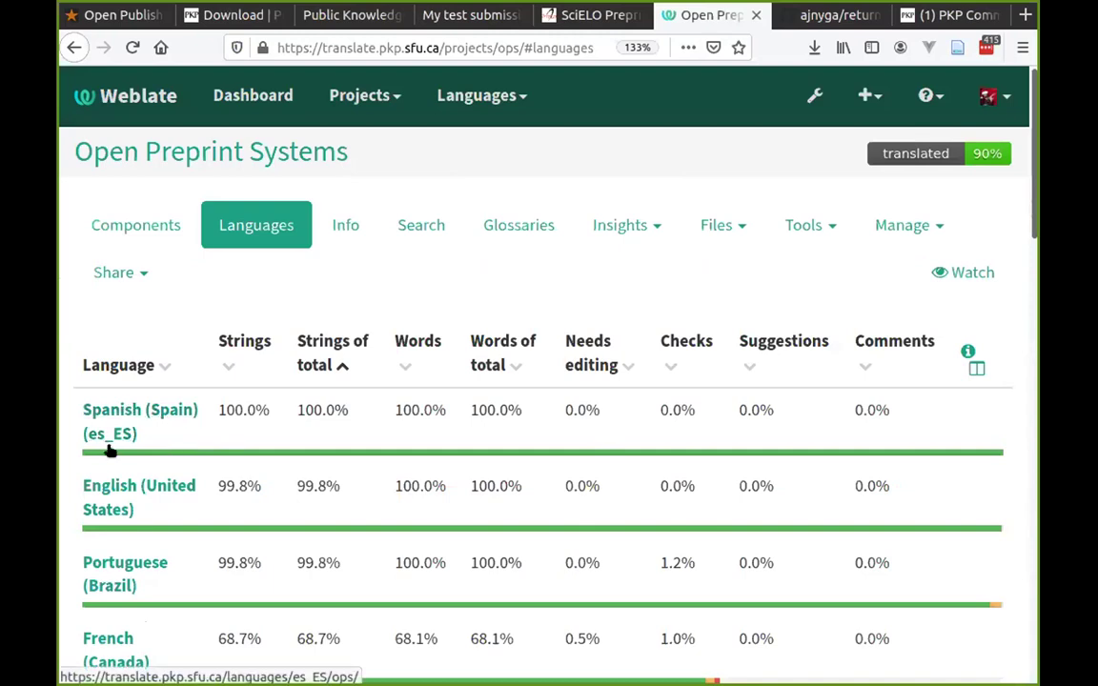
scroll(103, 553, down, 1)
scroll(107, 536, down, 4)
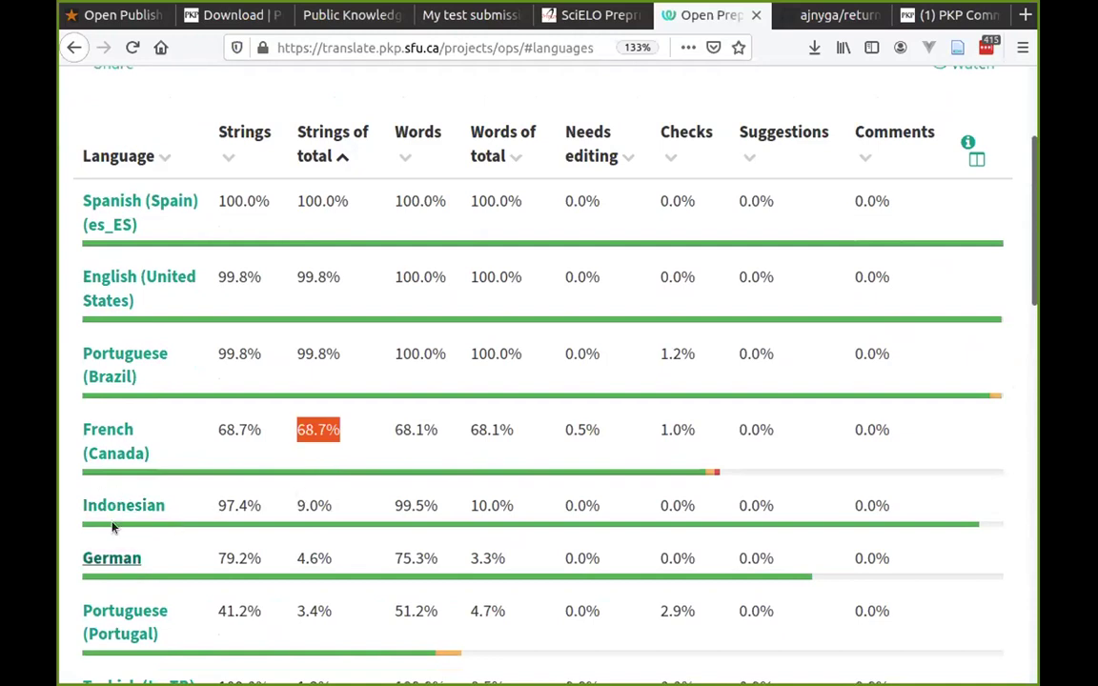
scroll(373, 448, down, 15)
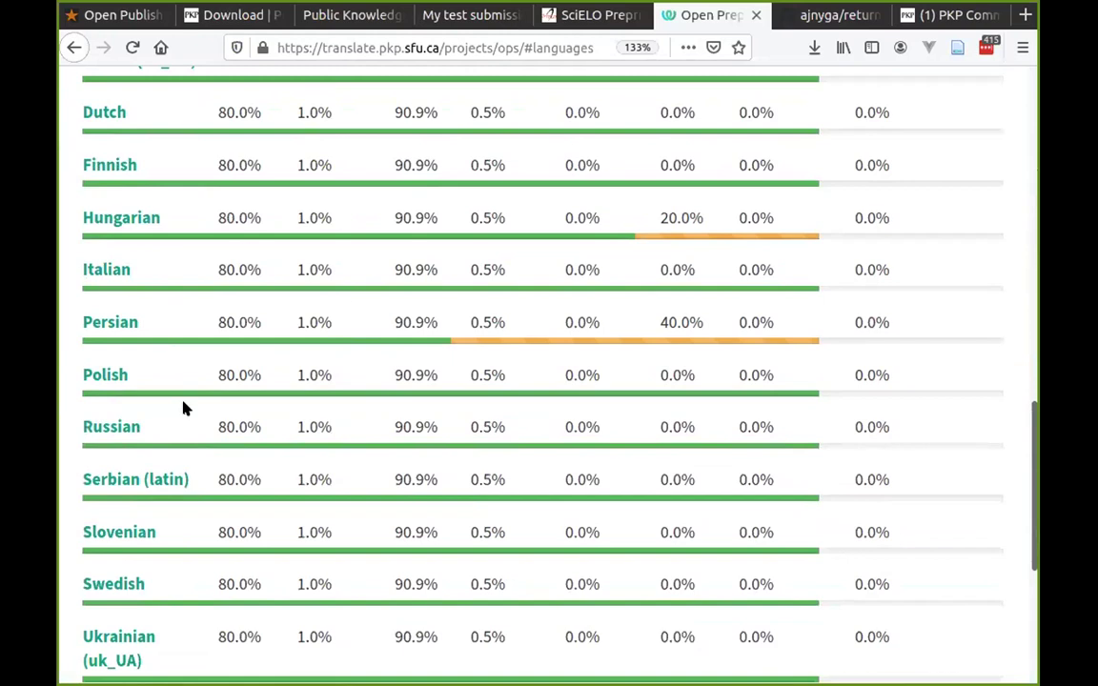
scroll(471, 450, up, 1)
scroll(471, 449, up, 15)
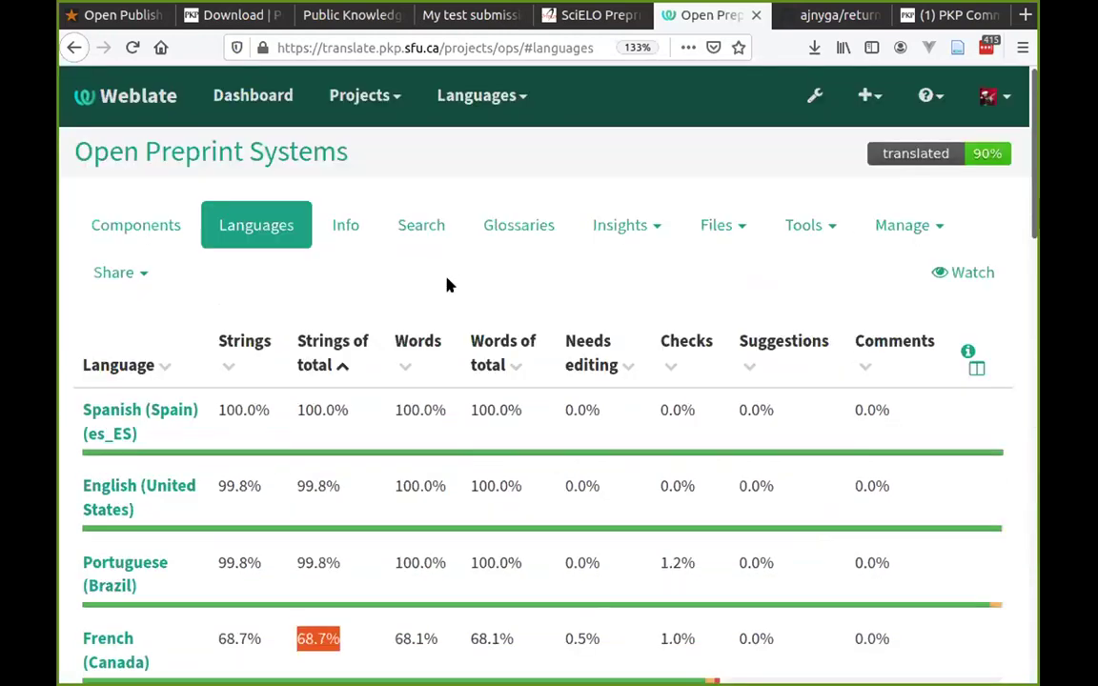
click(366, 43)
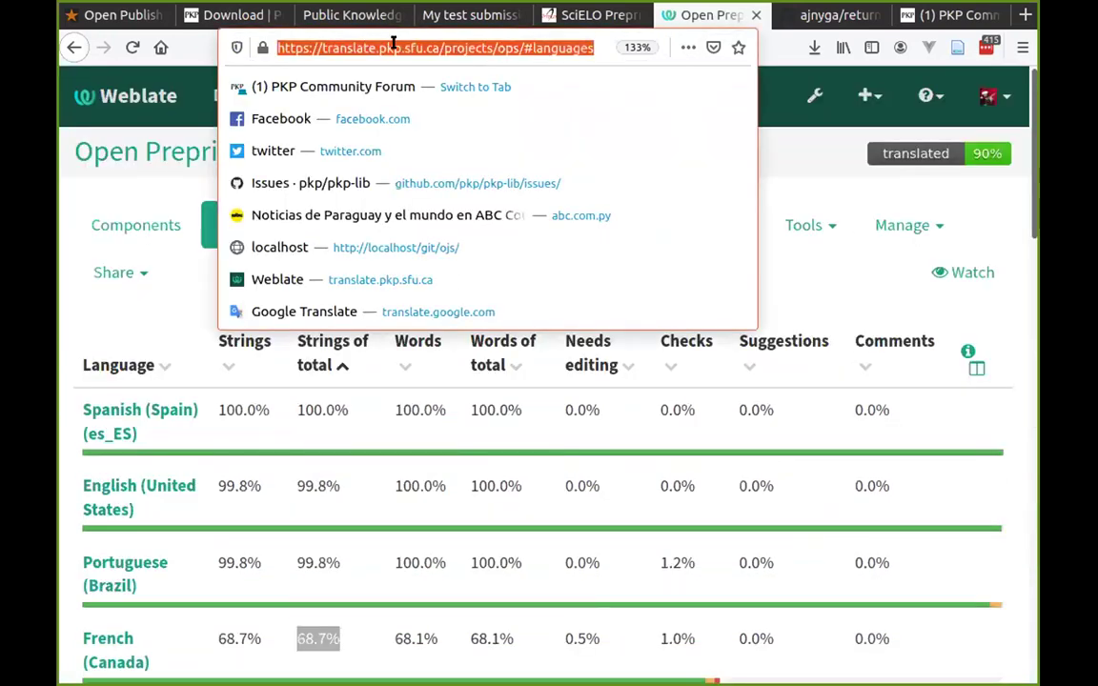
click(160, 303)
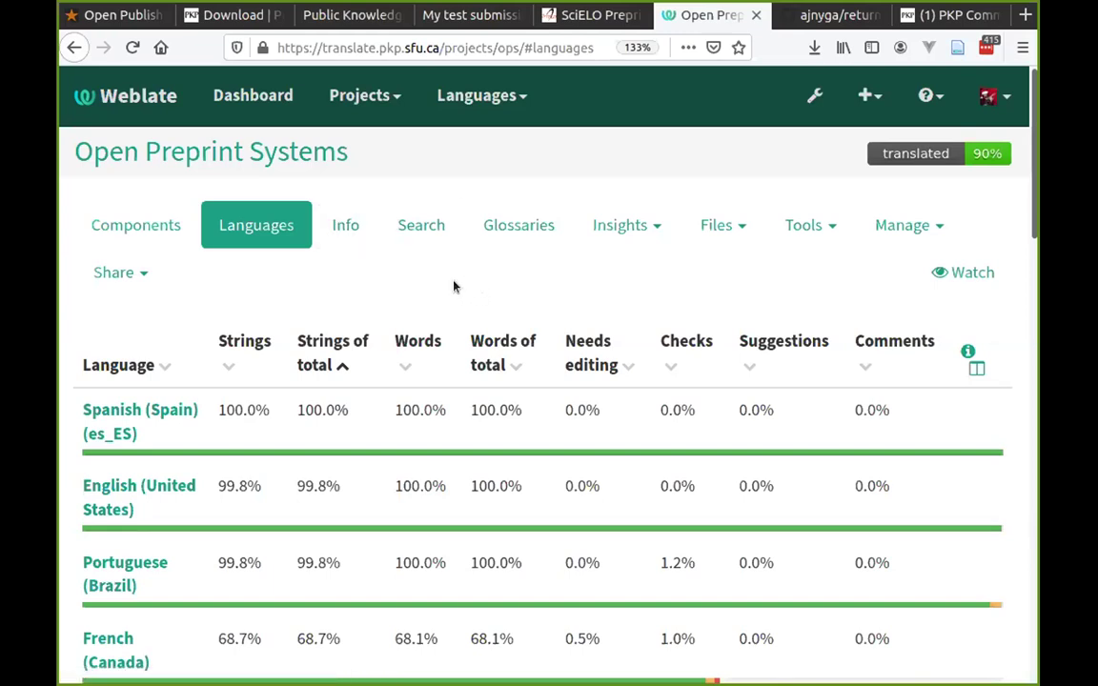
Browse the returningAuthorScreening repository files, then switch back to the My test submission page.
click(828, 18)
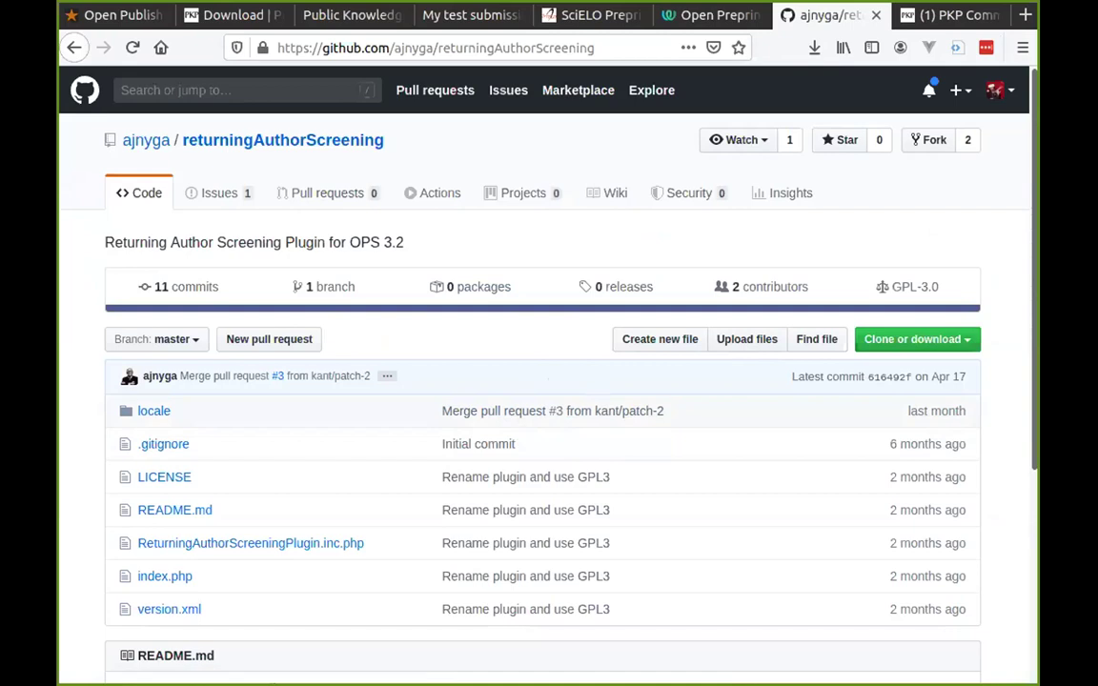
mouse_move(144, 142)
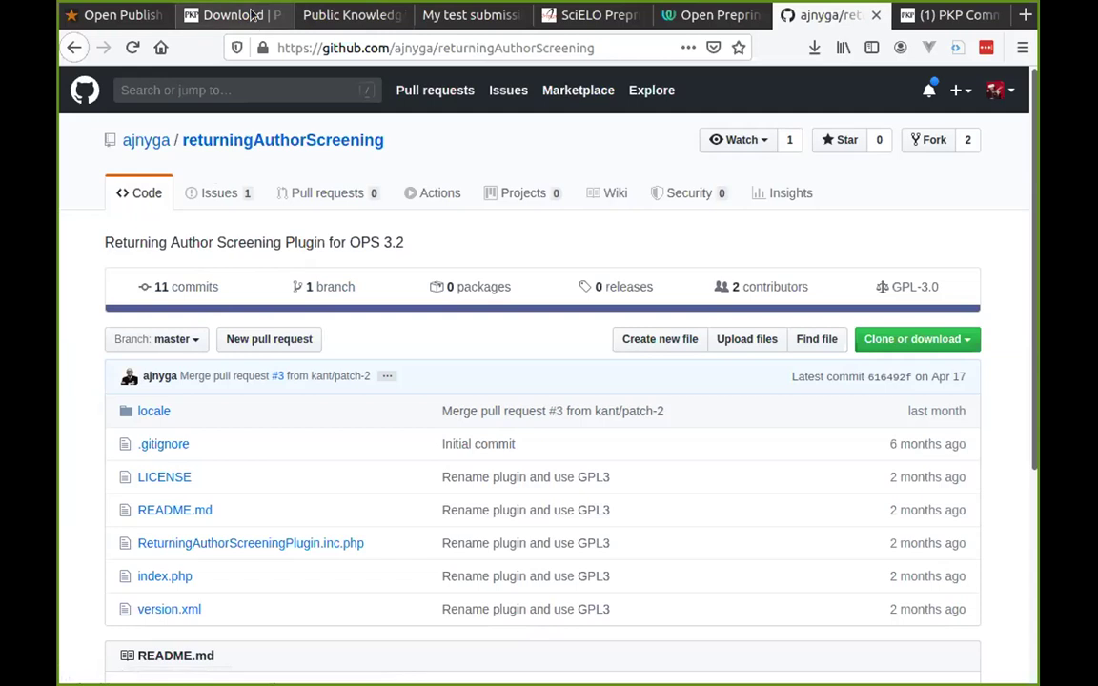
click(472, 19)
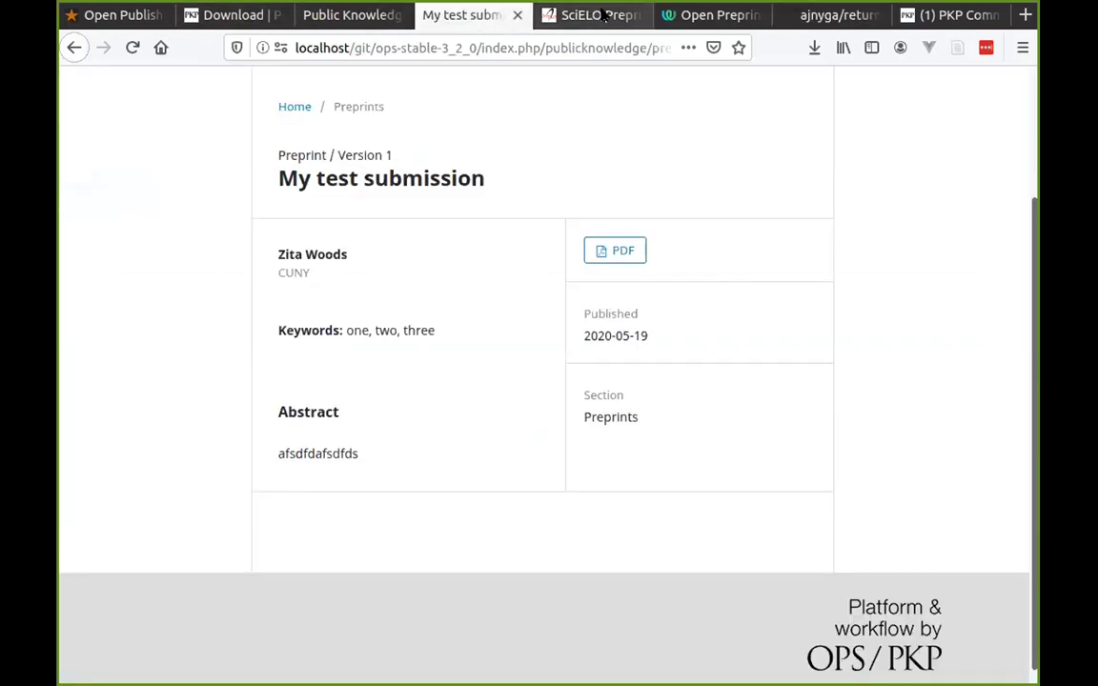
Return from the SciELO Preprints tab to the OPS dashboard and open Website Settings.
key(ctrl+Tab)
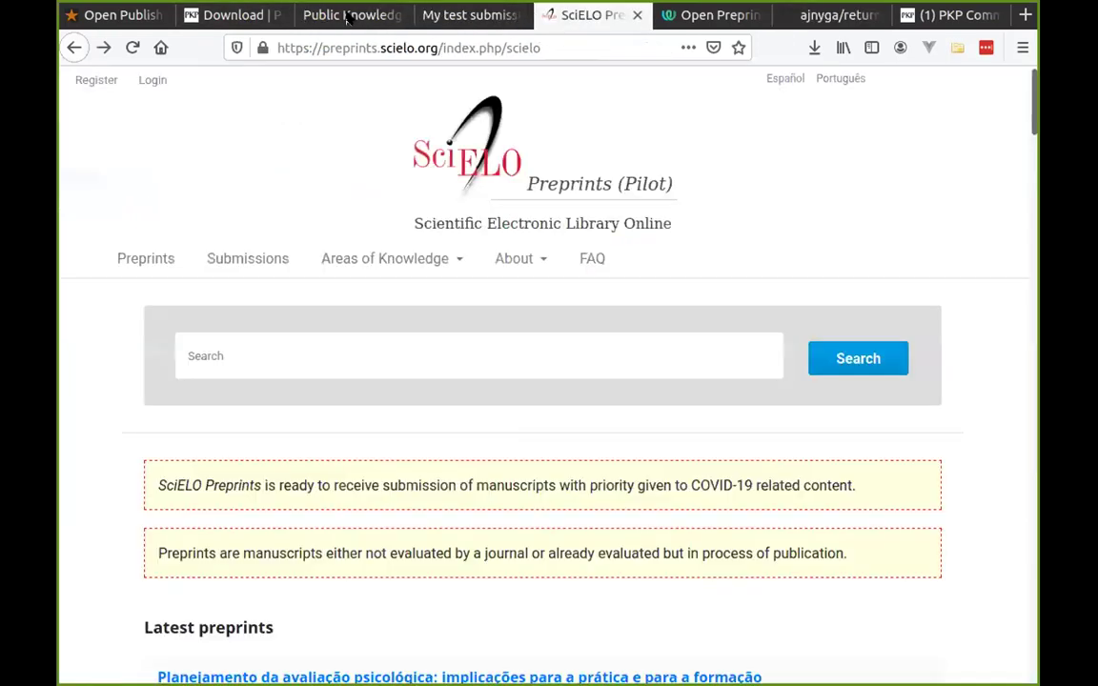
click(307, 17)
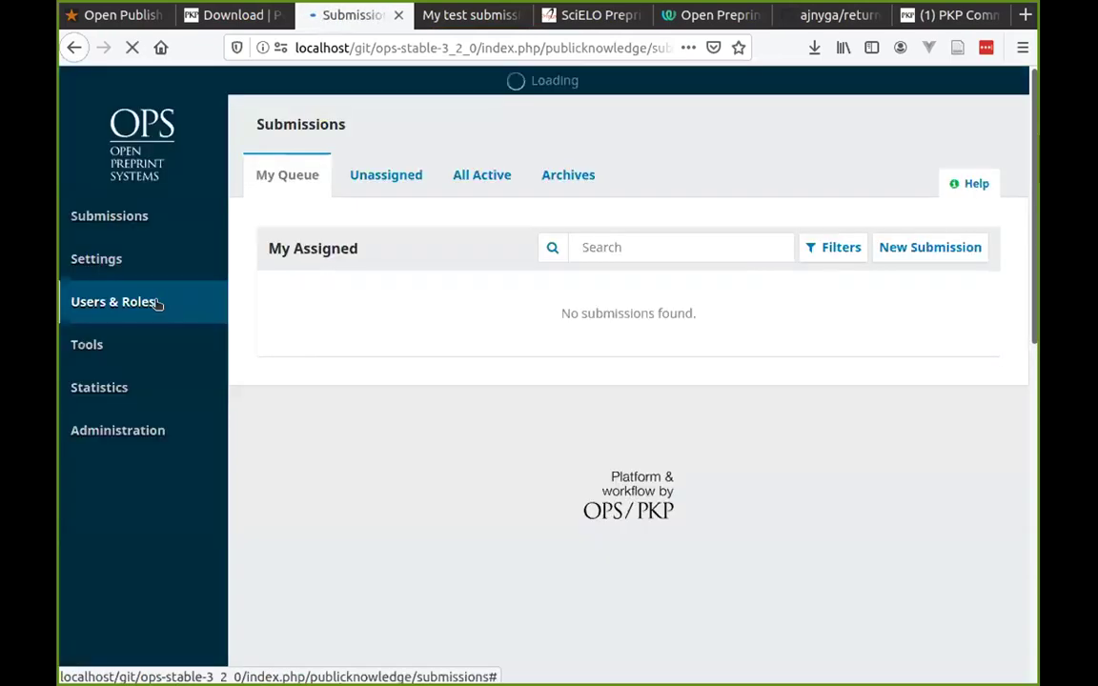
mouse_move(145, 288)
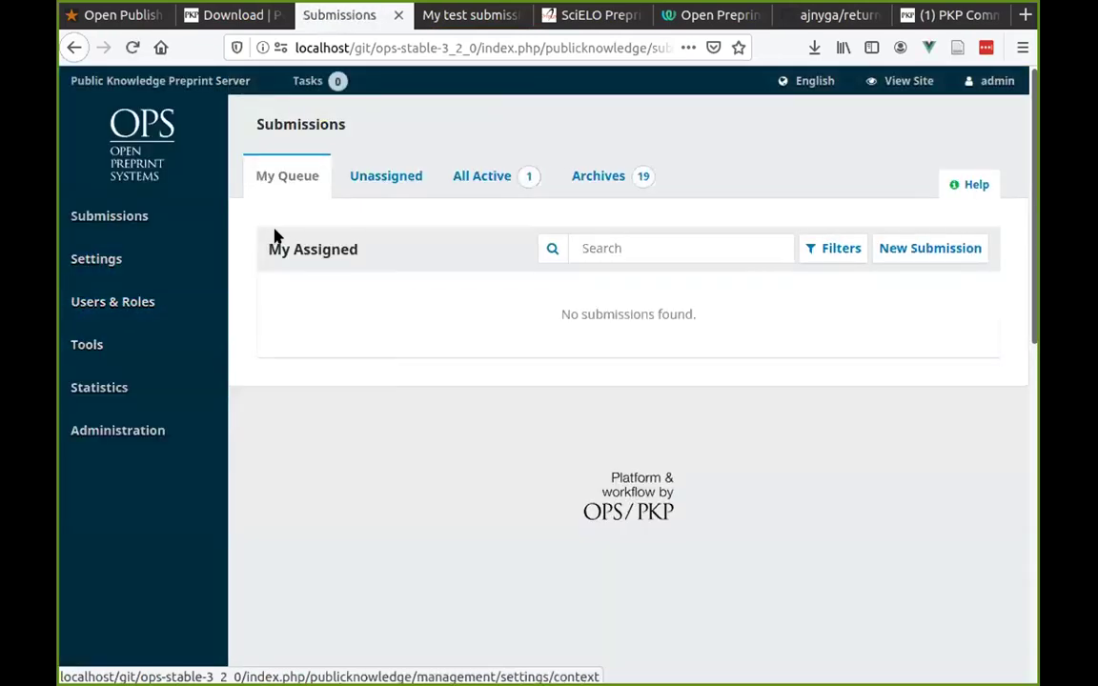
mouse_move(176, 253)
click(265, 301)
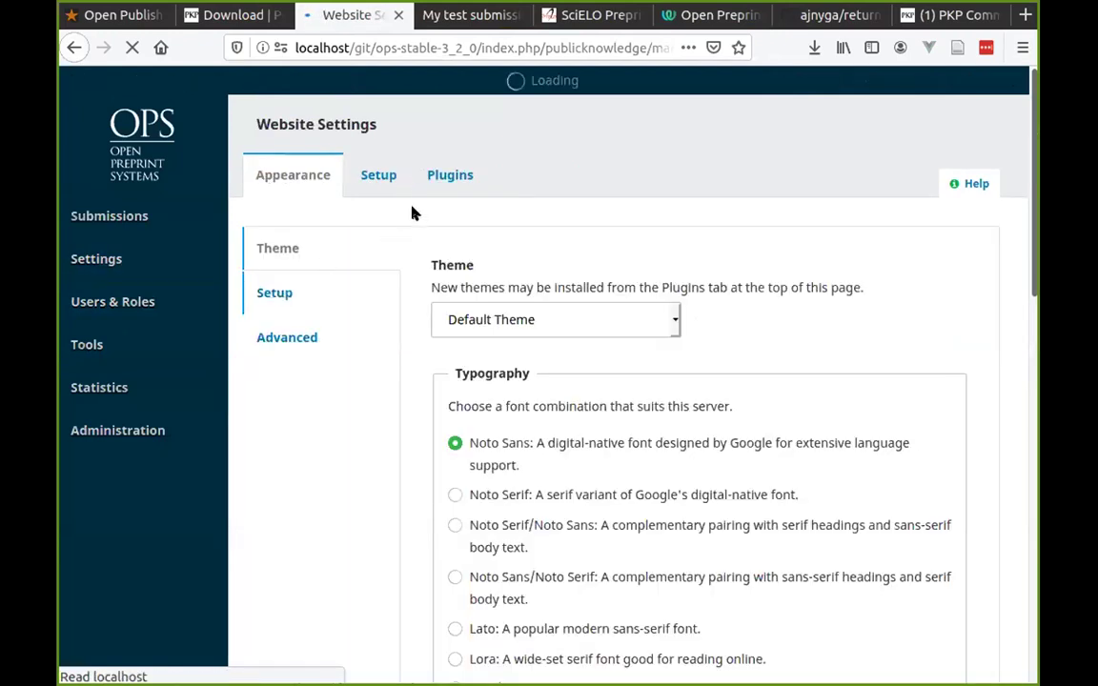
Open the Plugin Gallery under Plugins and scroll back up to the Hypothes.is row.
click(434, 176)
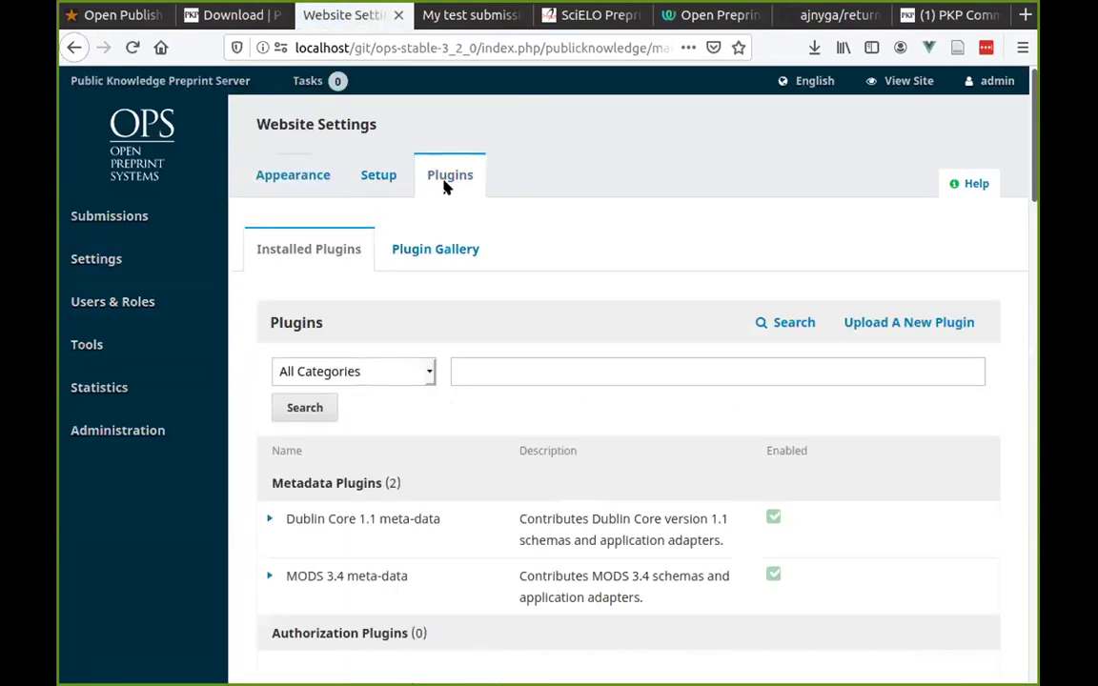
click(409, 249)
scroll(686, 343, down, 4)
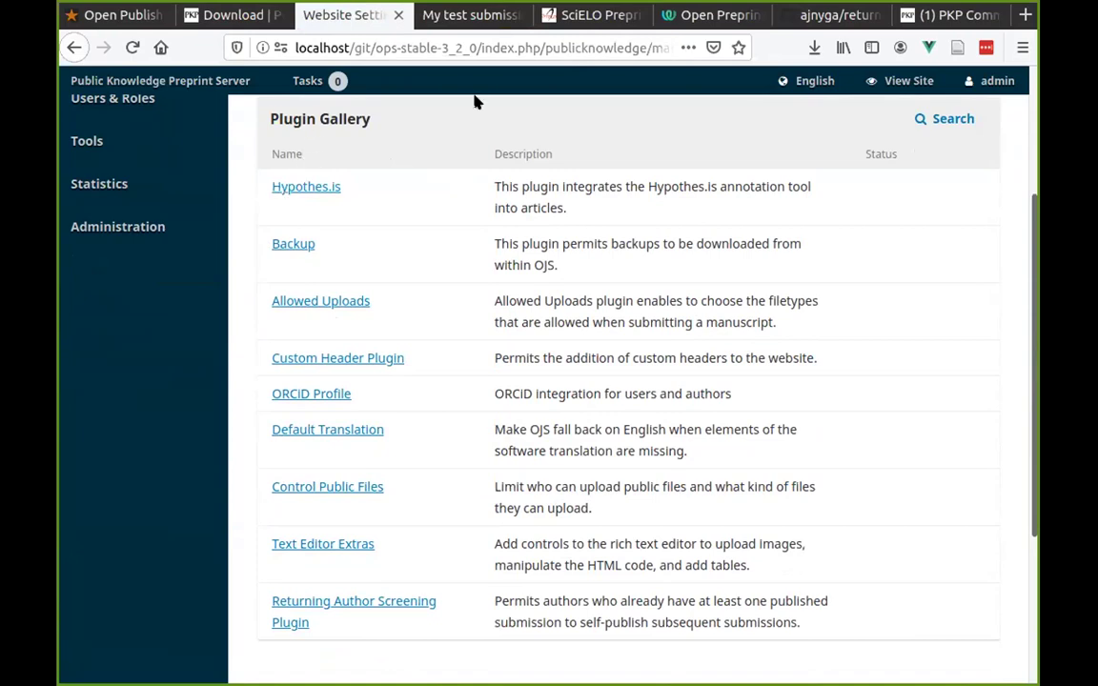
scroll(398, 251, down, 1)
scroll(399, 251, down, 1)
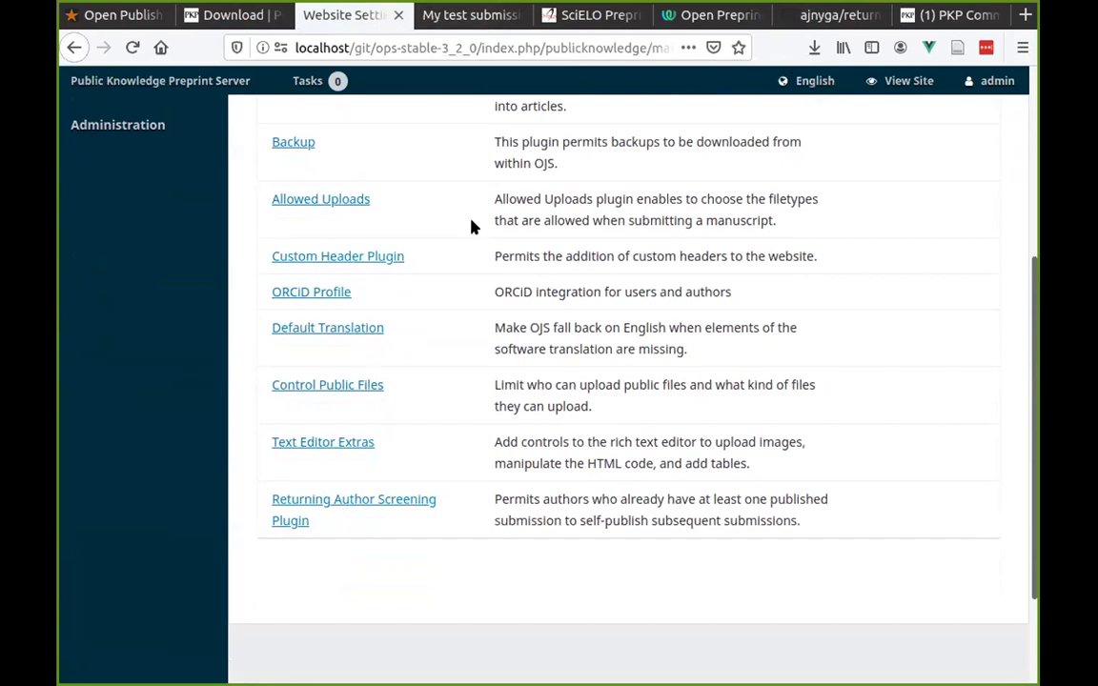
scroll(461, 285, up, 4)
scroll(461, 285, up, 1)
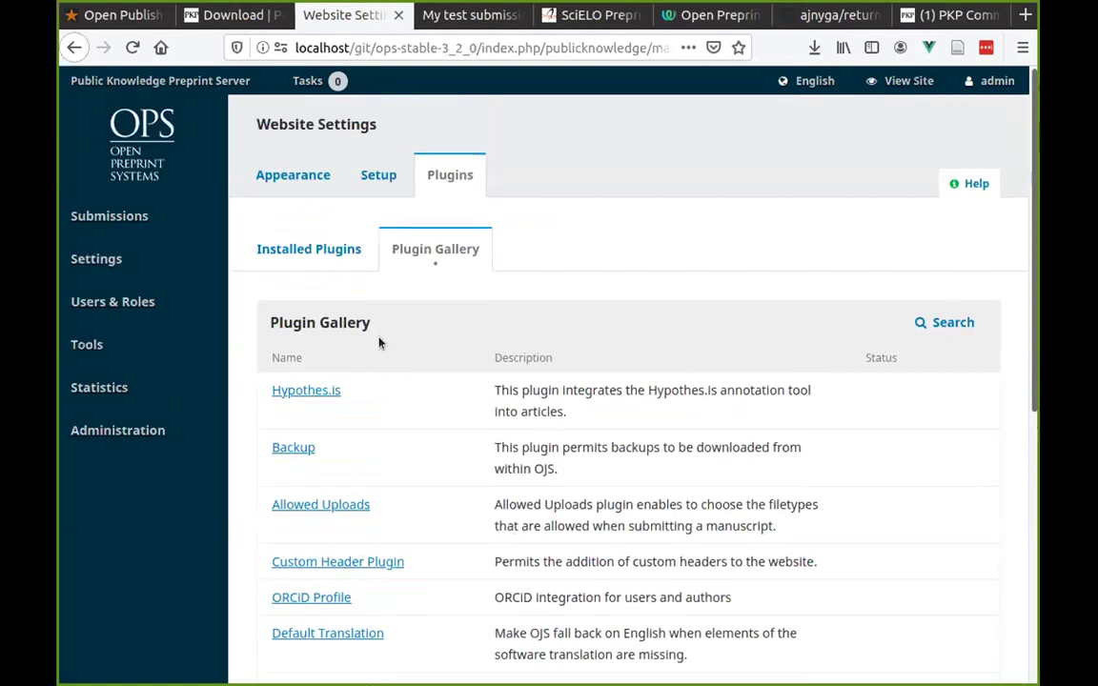
Switch to the PKP Community Forum Categories page and scroll down to OPS Topics.
click(957, 15)
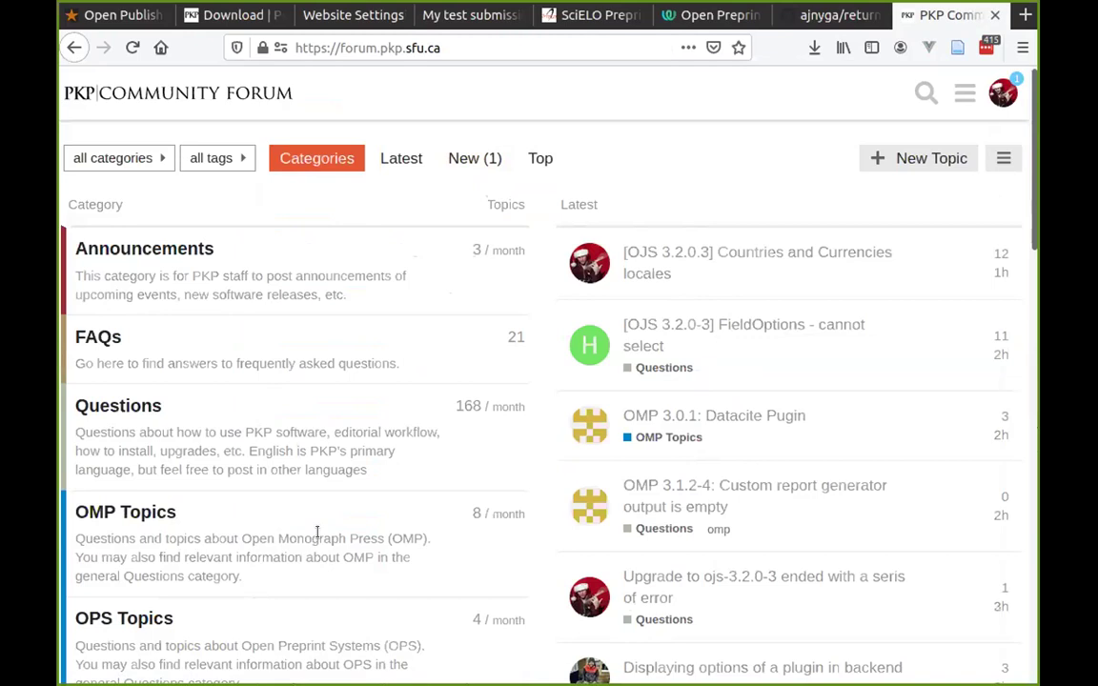
scroll(373, 412, down, 4)
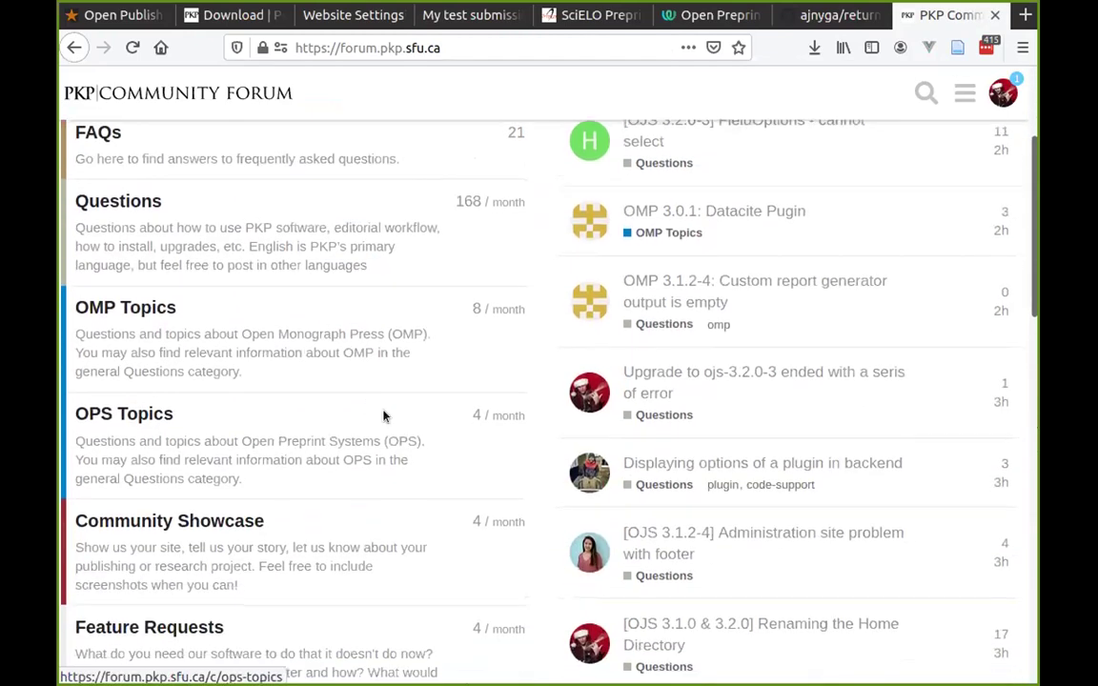
scroll(383, 415, down, 3)
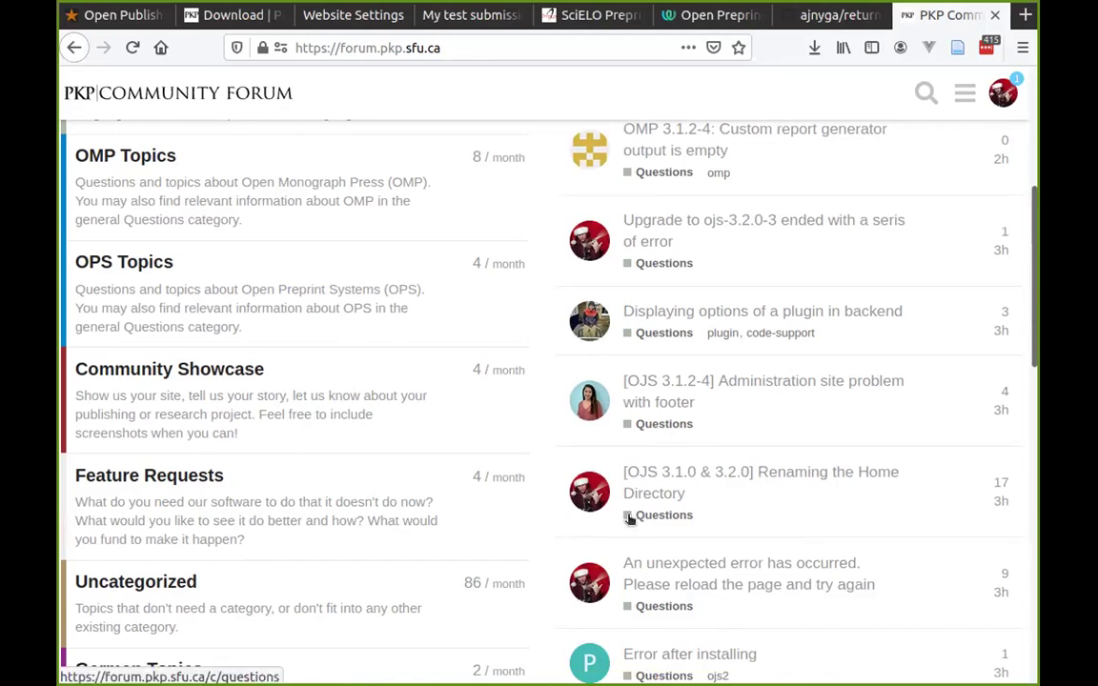
scroll(644, 516, up, 6)
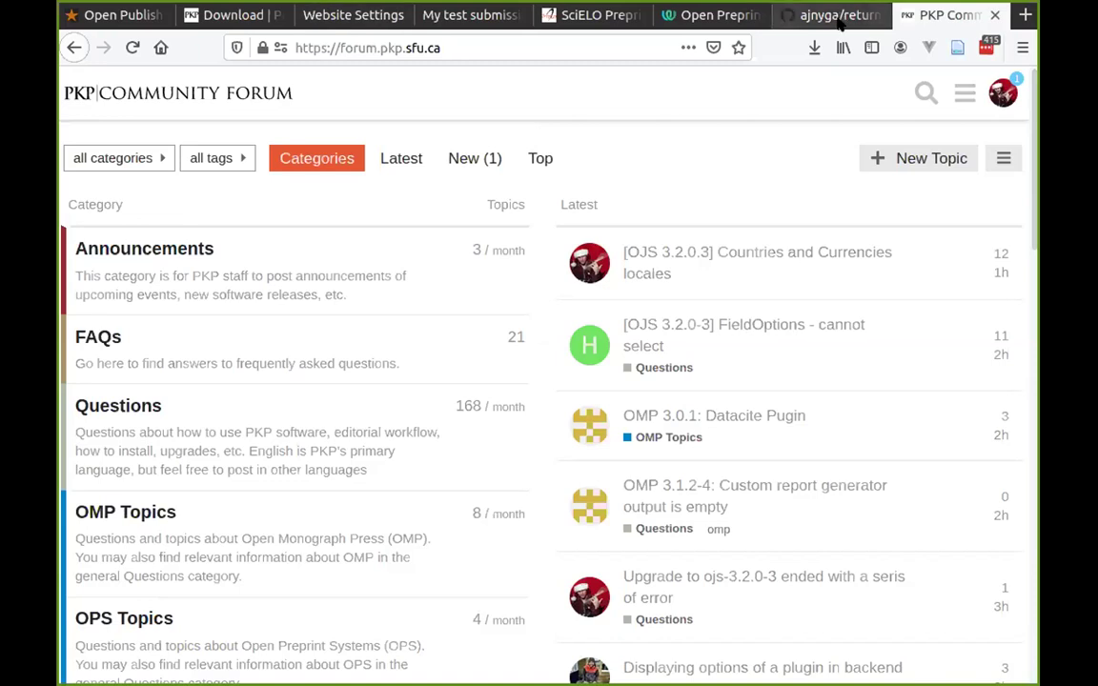
Go back to the OPS Plugin Gallery tab and scroll through its plugin list.
click(221, 14)
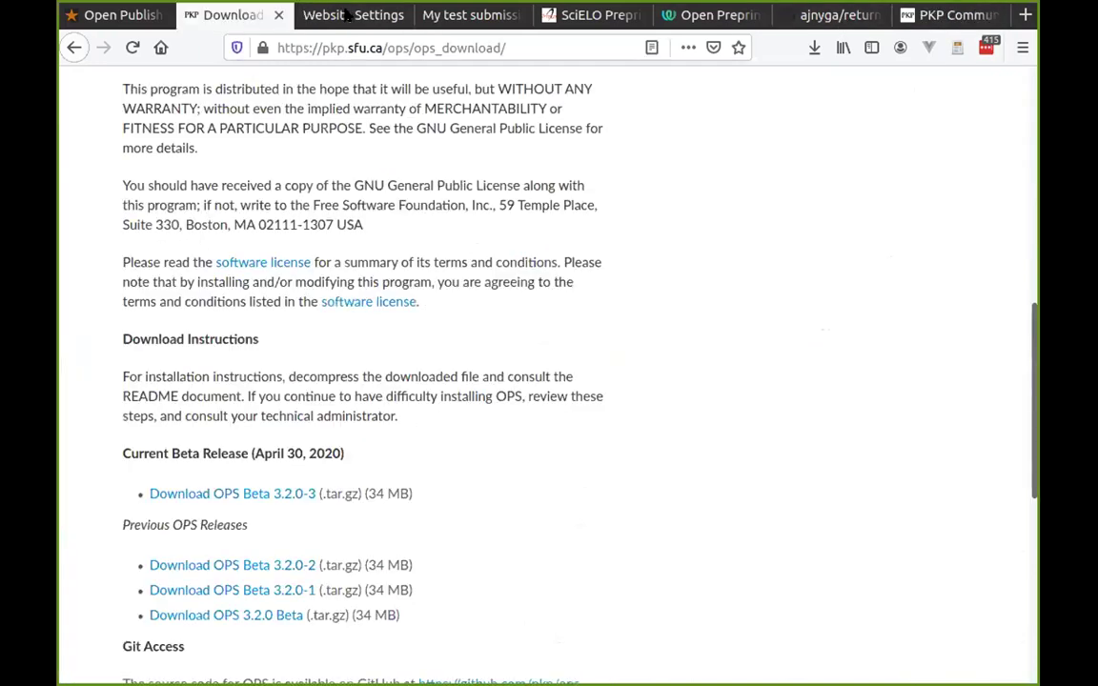
click(357, 15)
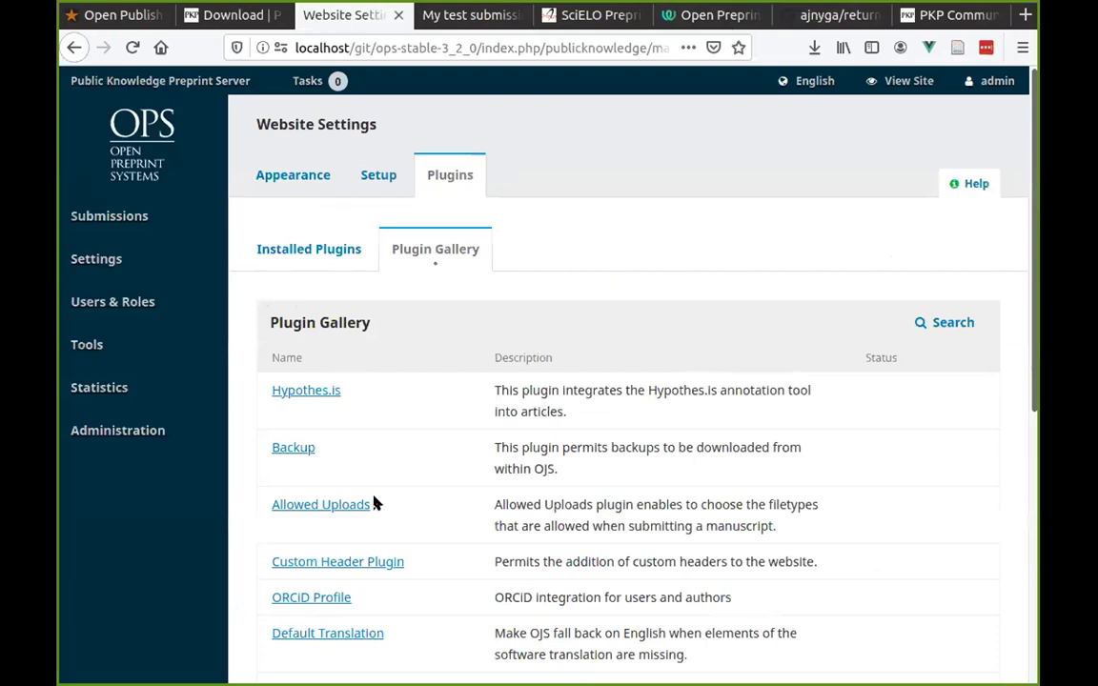
scroll(374, 503, down, 3)
scroll(397, 477, down, 1)
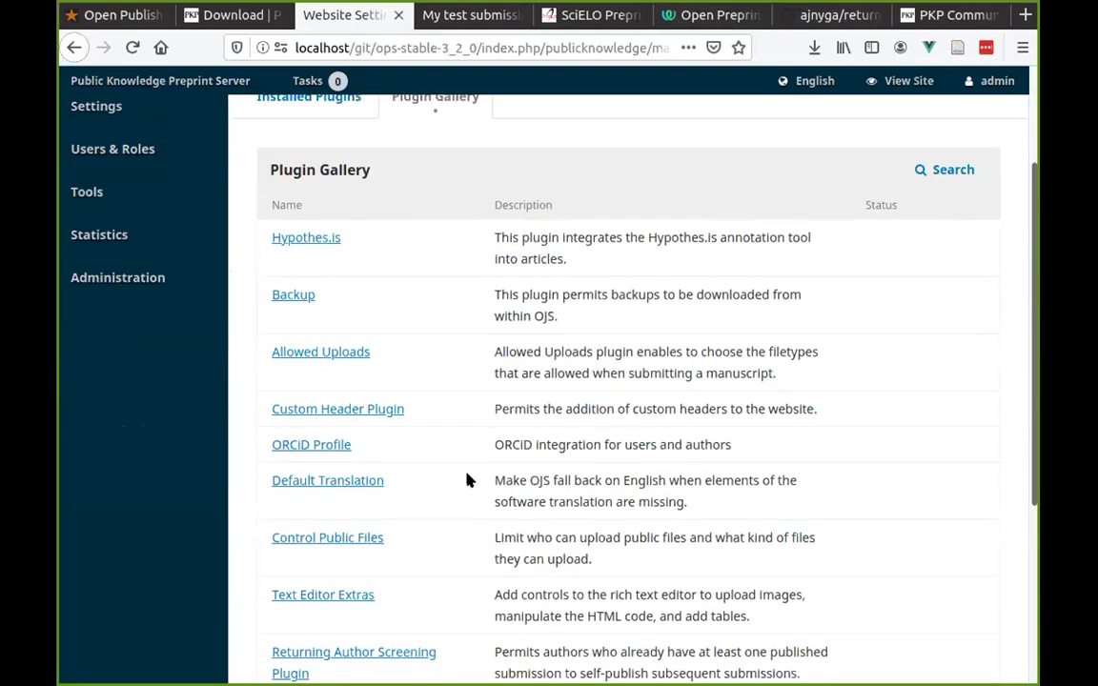
scroll(421, 436, down, 4)
scroll(421, 436, up, 5)
scroll(422, 436, down, 2)
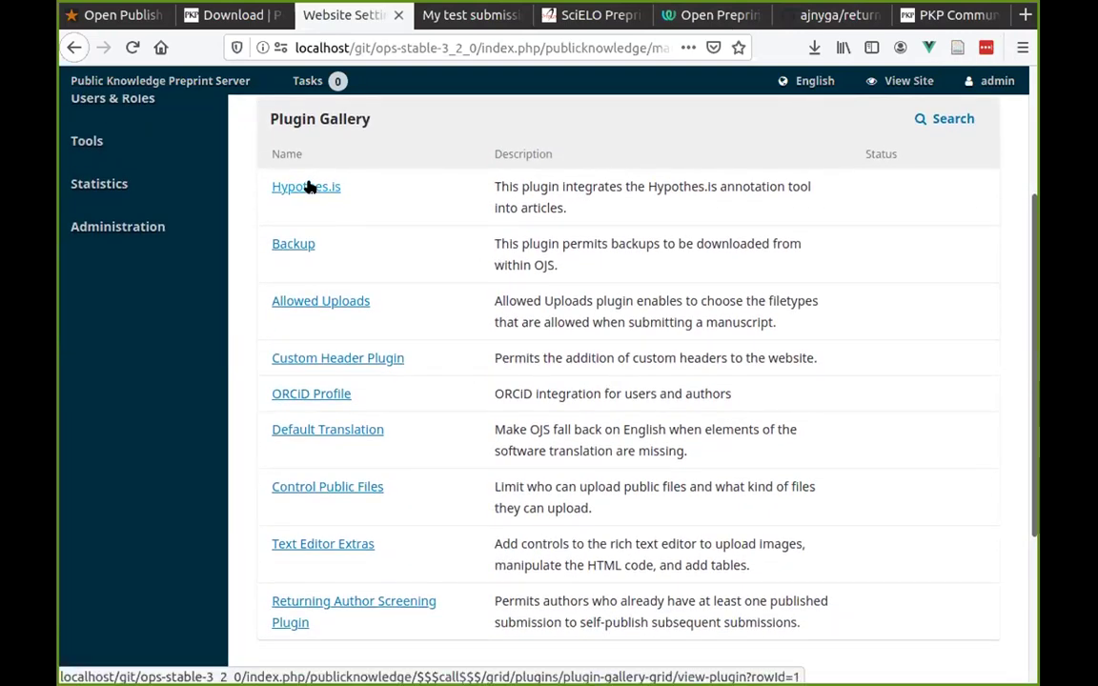
Reload the My test submission preprint page to show Version 2, then return to the gallery.
click(461, 14)
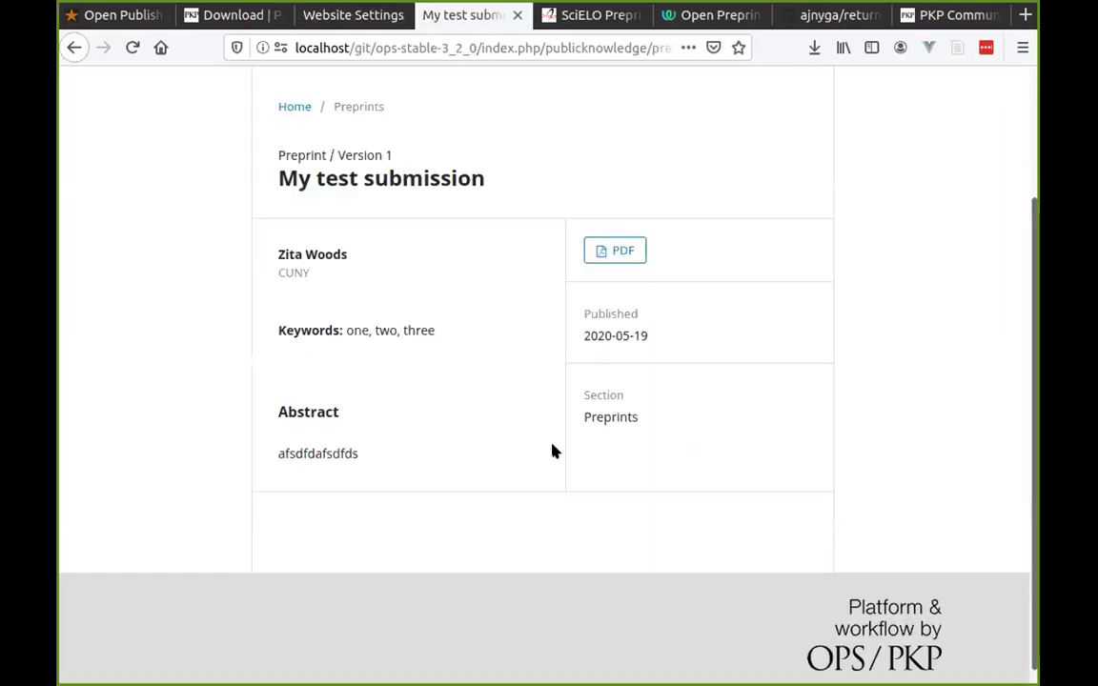
key(F5)
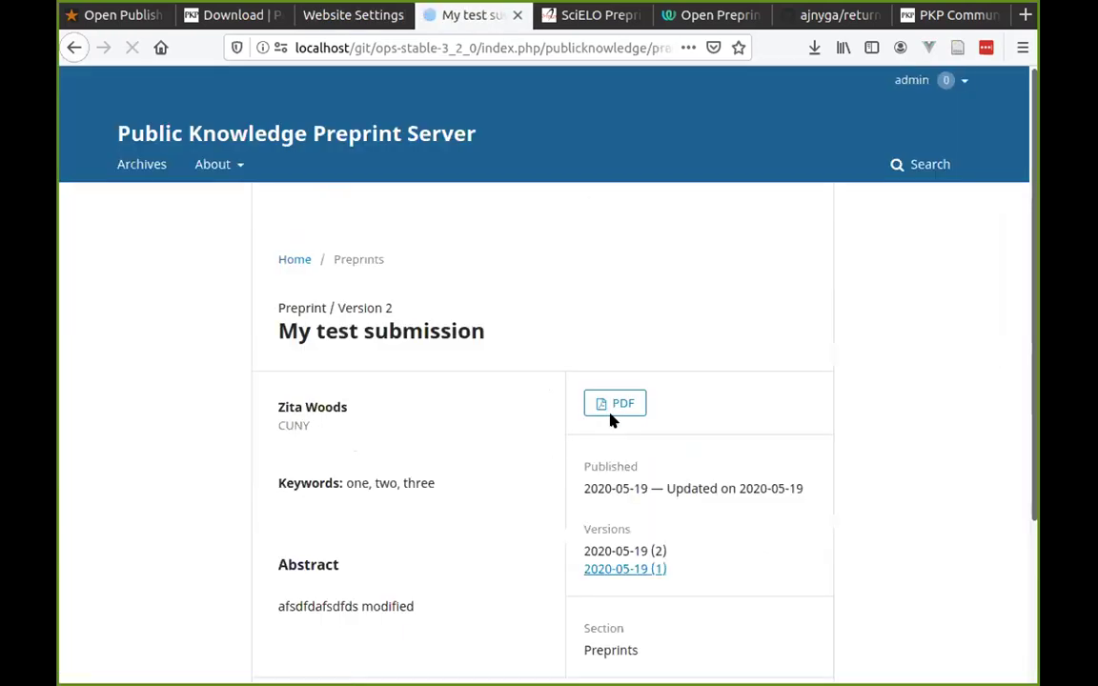
scroll(496, 414, down, 3)
scroll(269, 216, up, 1)
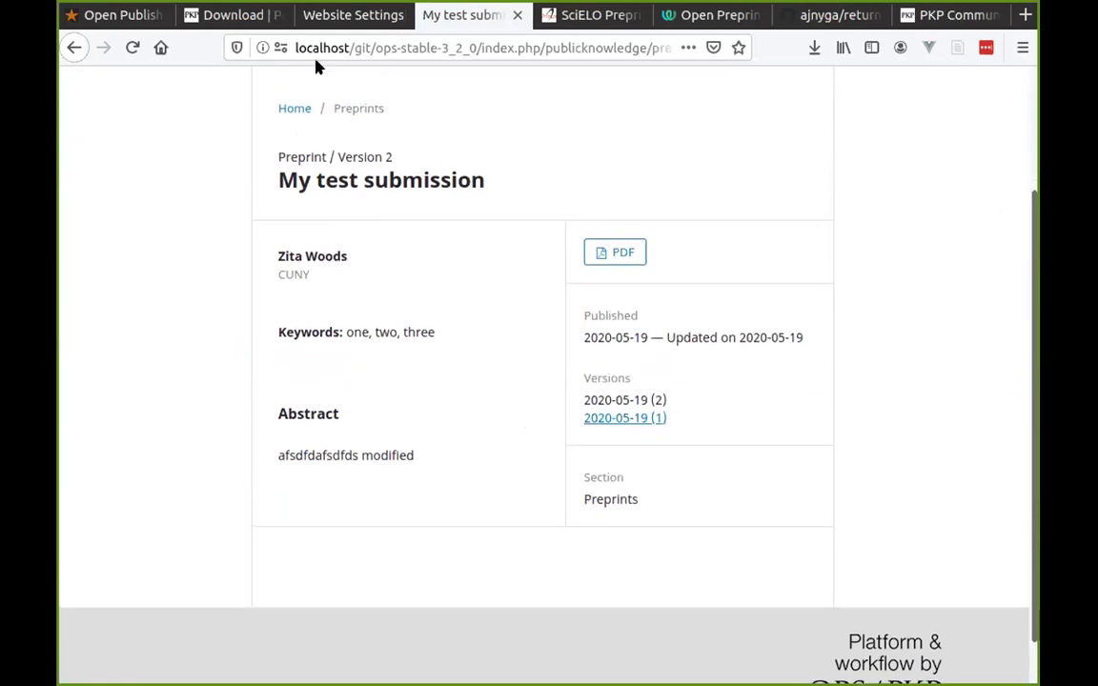
click(338, 11)
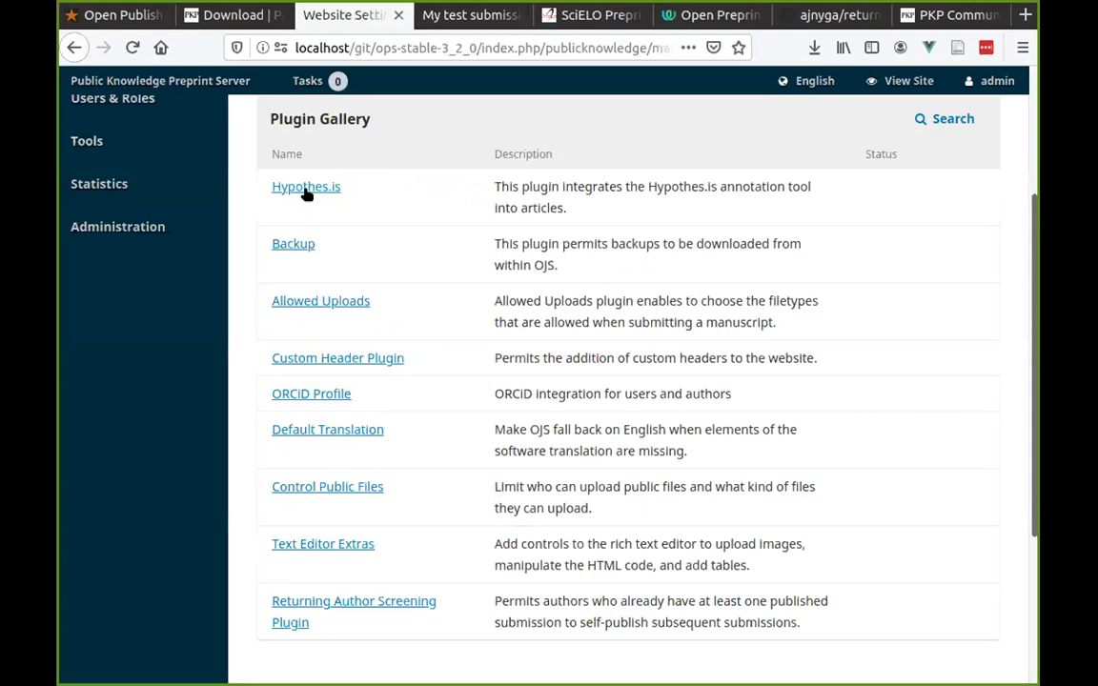
Install the Hypothes.is plugin from its gallery entry, confirming with OK, then go to the plugin settings.
click(298, 185)
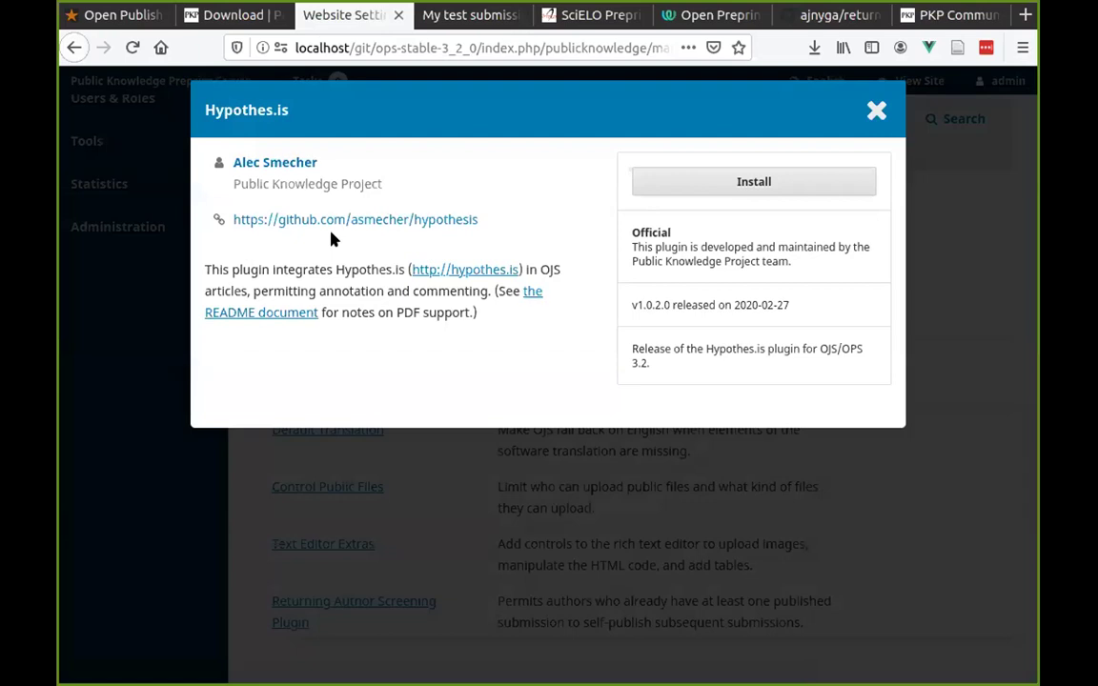
click(744, 182)
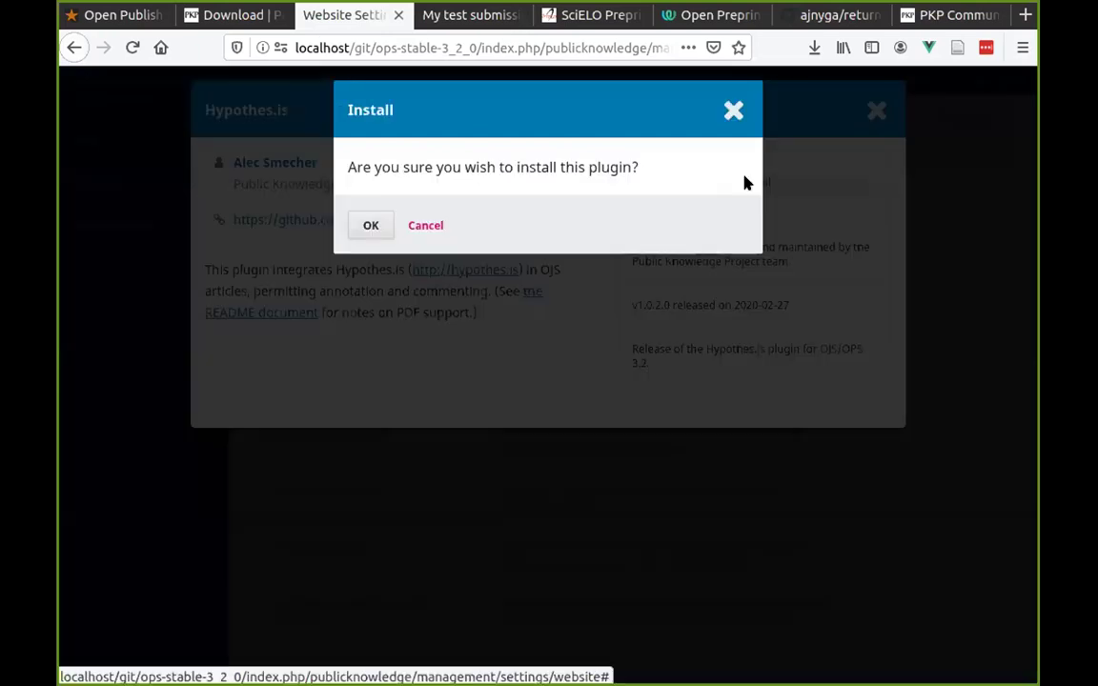
click(371, 227)
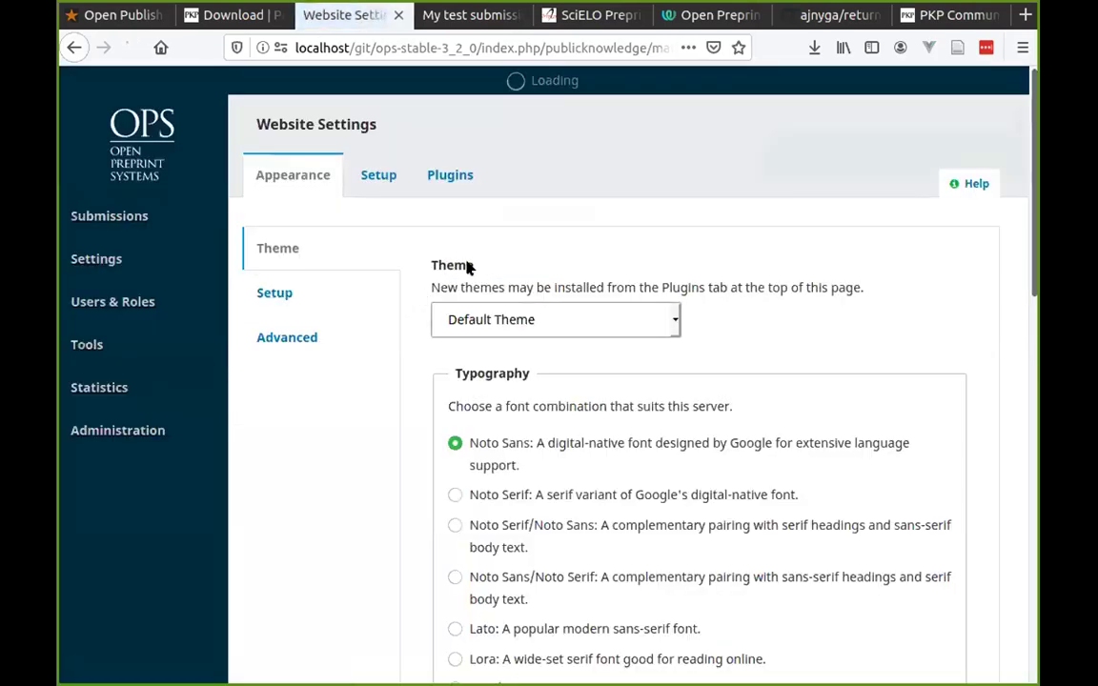
click(377, 176)
Tick Enabled for the Hypothes.is Plugin under Generic Plugins, then reload the My test submission page.
click(448, 175)
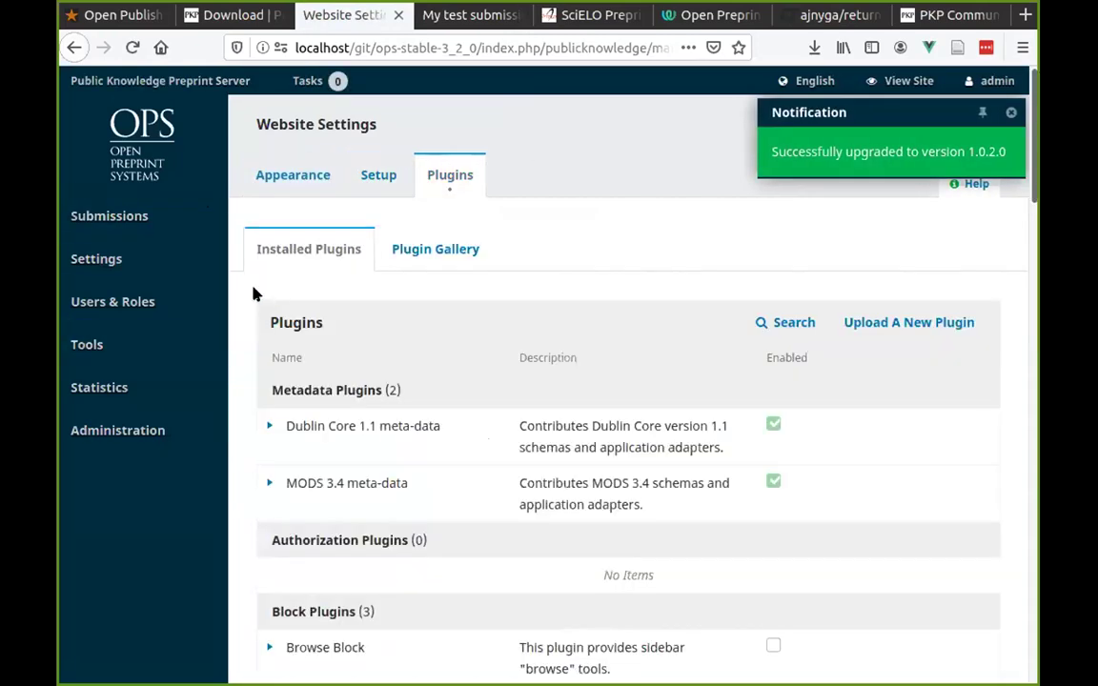
scroll(355, 397, down, 10)
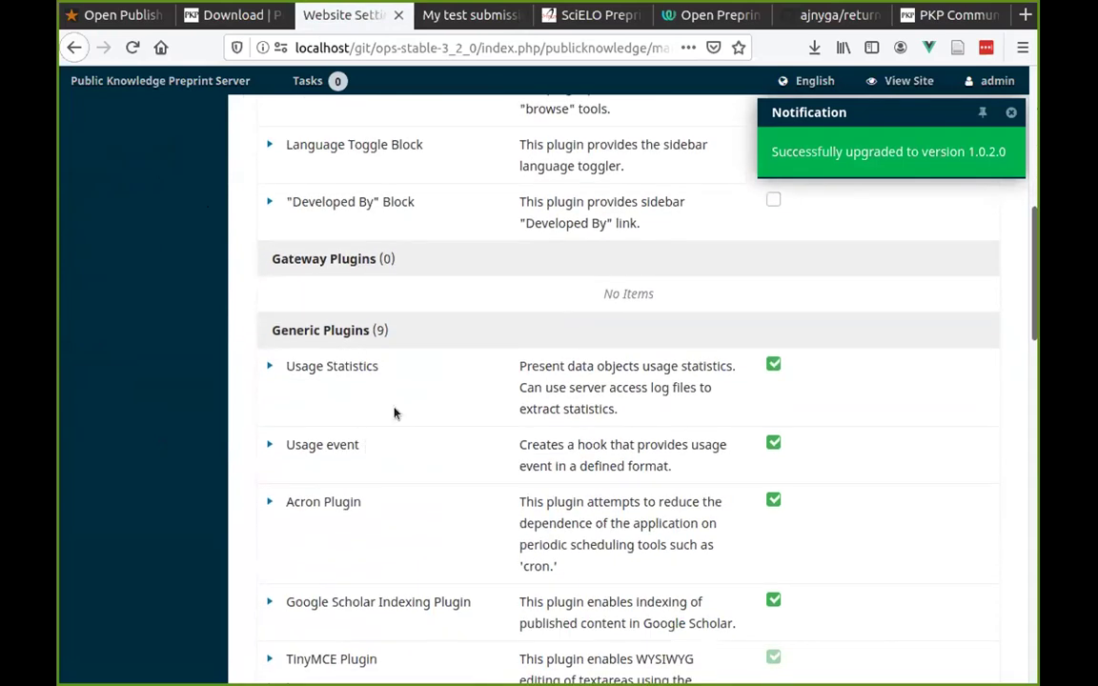
scroll(374, 439, down, 5)
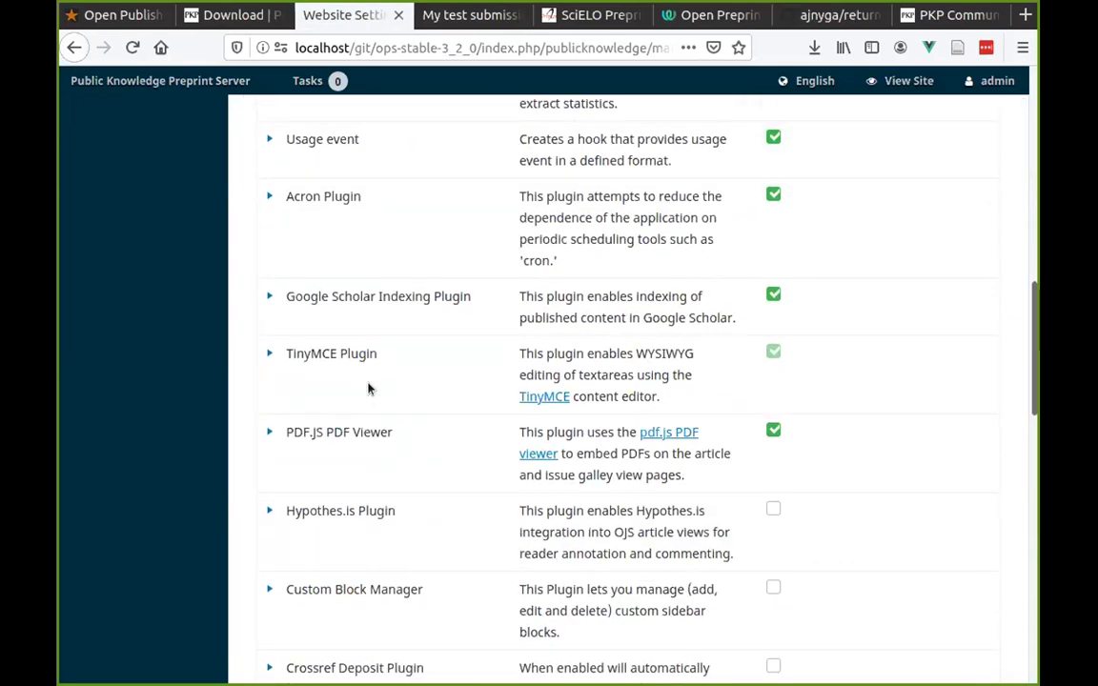
scroll(408, 457, down, 5)
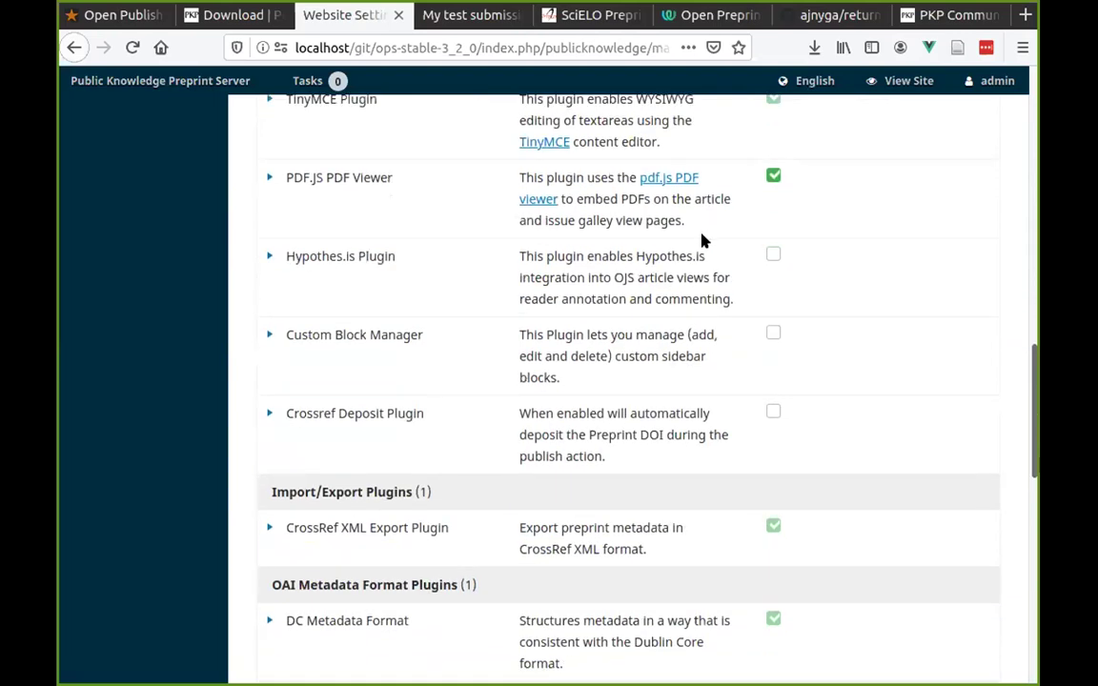
click(773, 253)
click(270, 256)
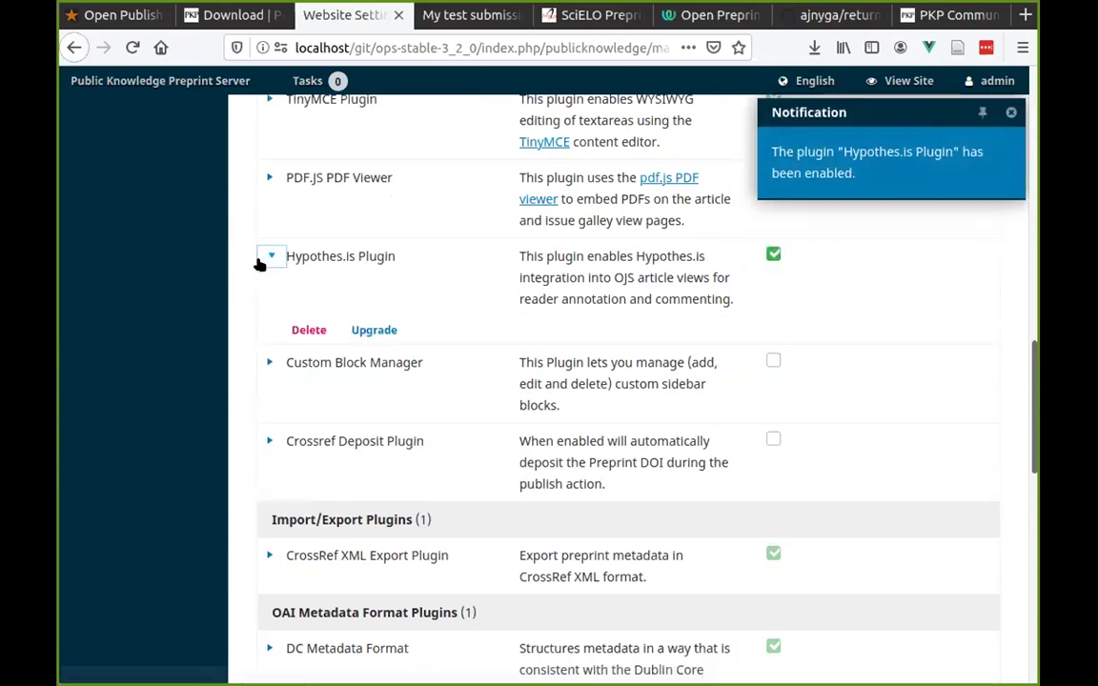
key(ctrl+Tab)
key(F5)
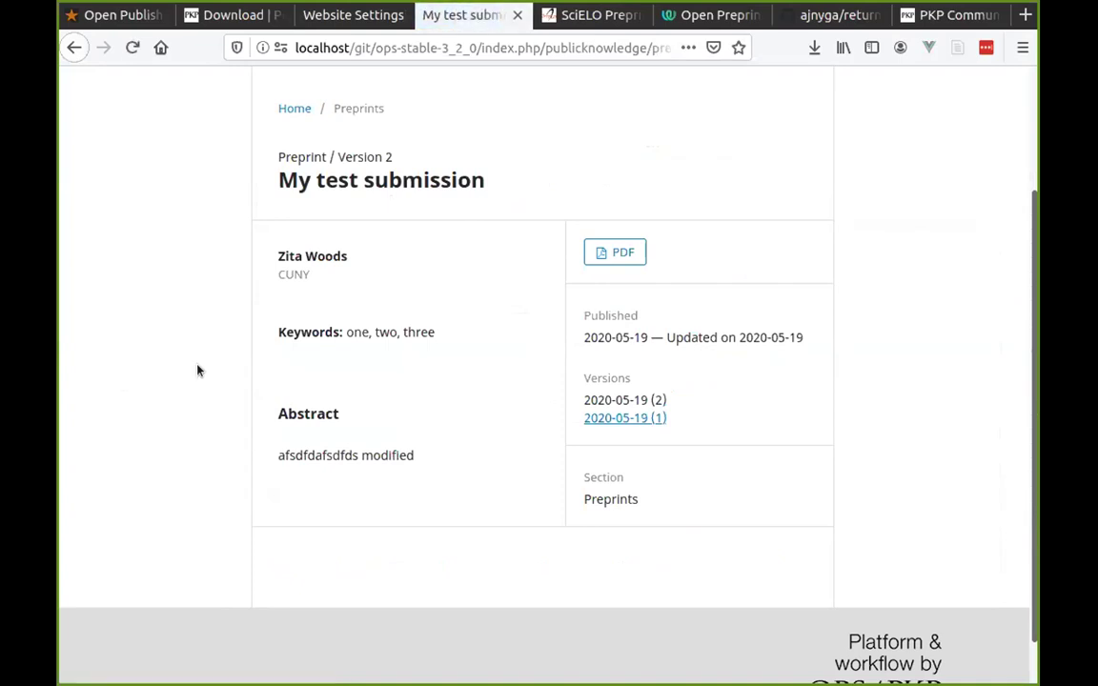
scroll(867, 313, up, 3)
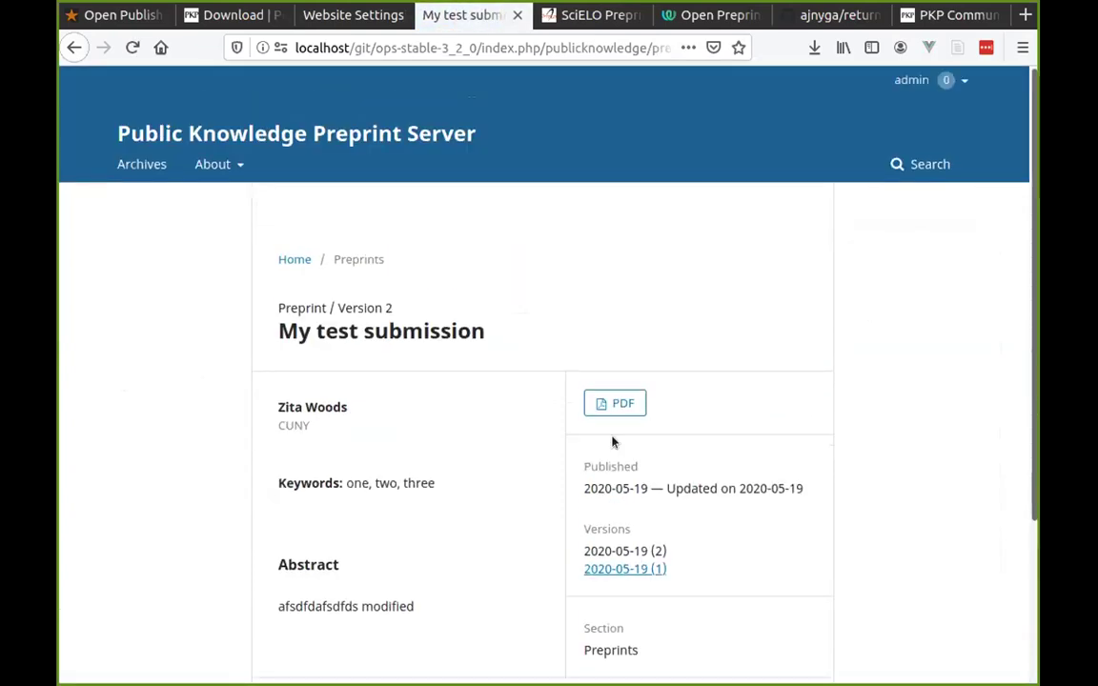
click(600, 411)
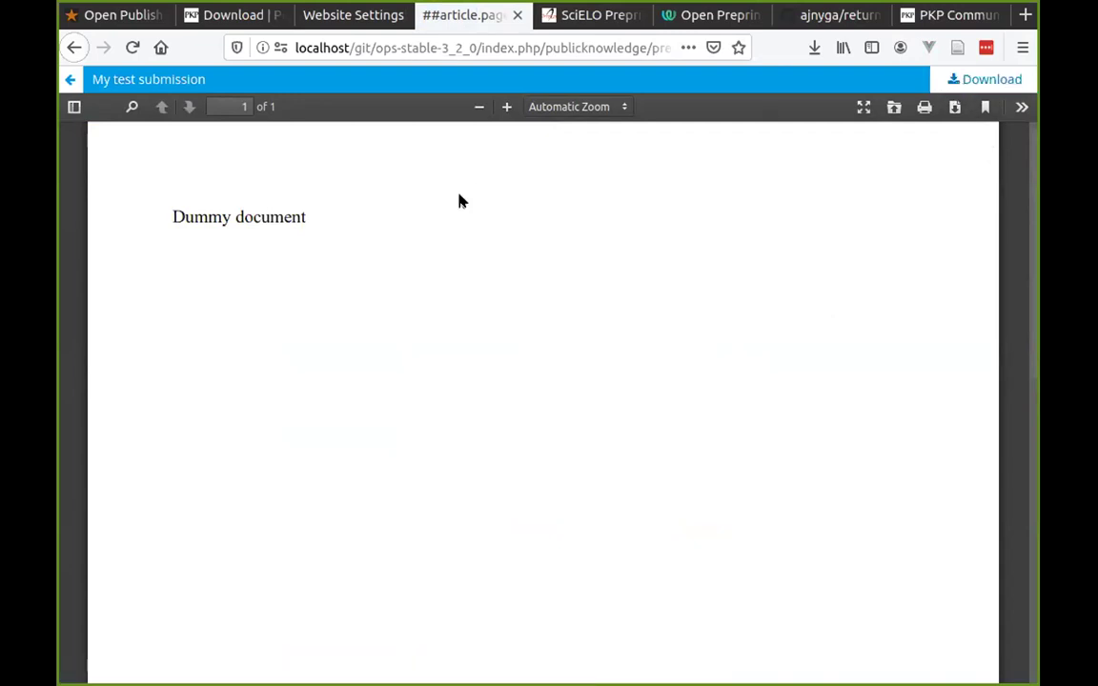
click(67, 82)
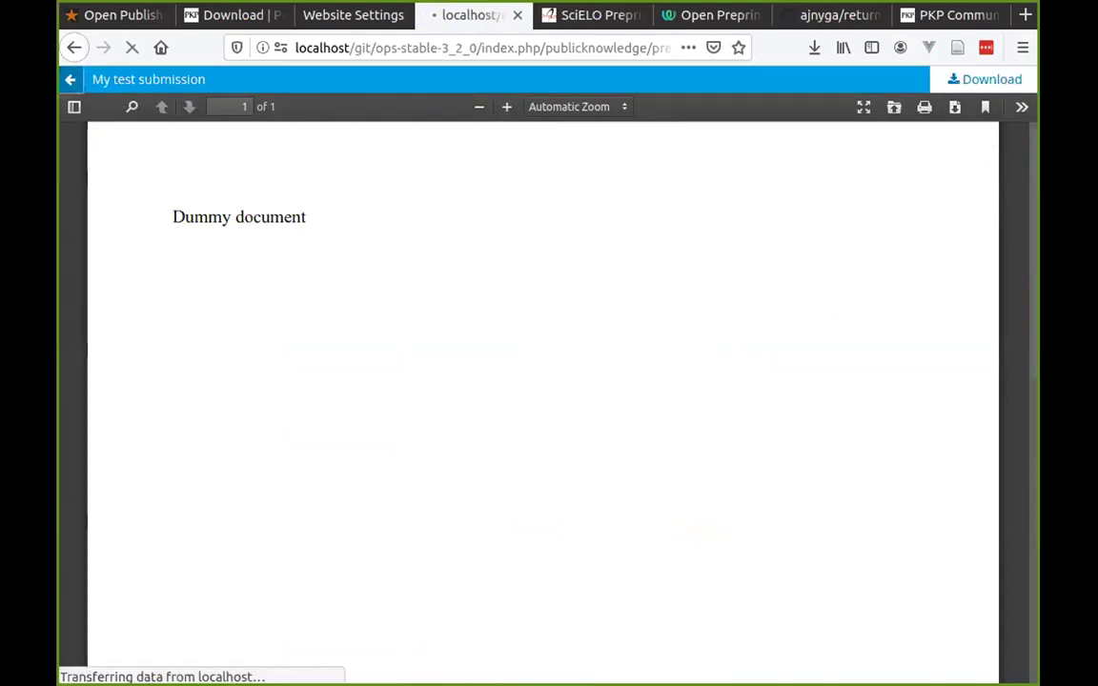
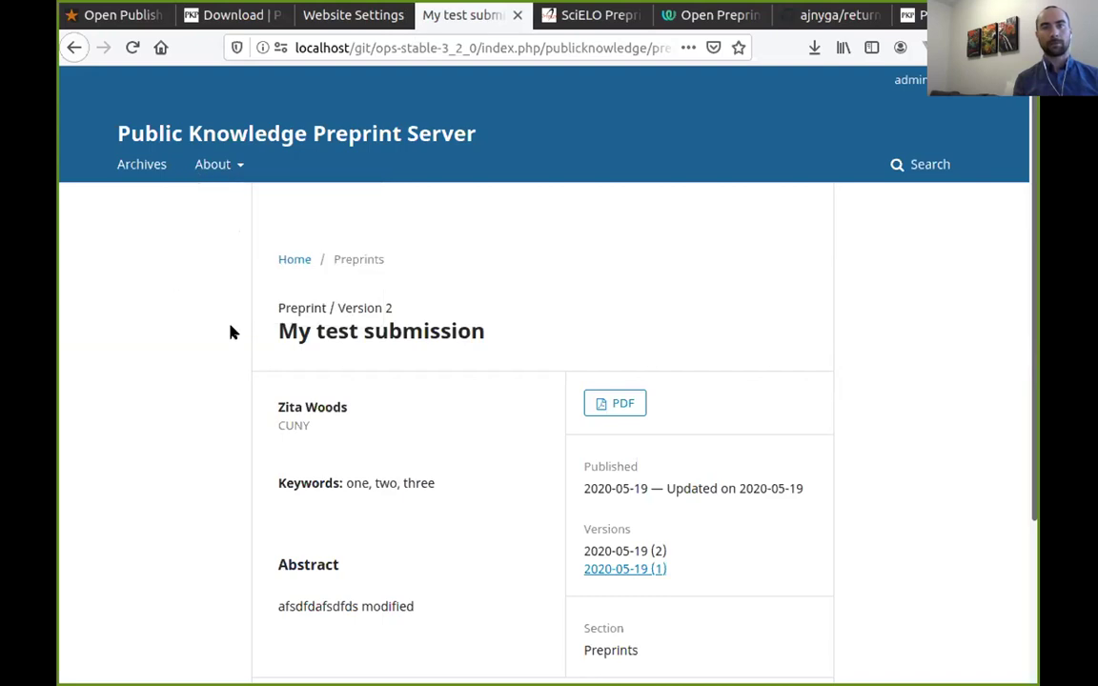
Switch to the PKP Community Forum tab to view its category list, including OPS Topics.
mouse_move(904, 80)
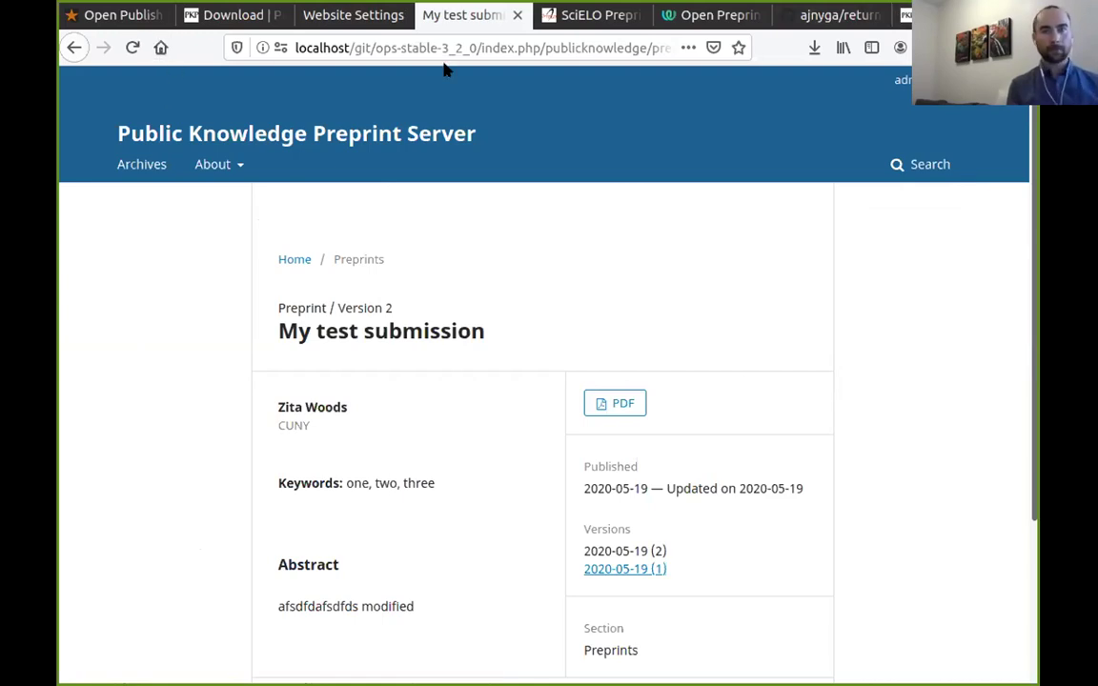
click(905, 15)
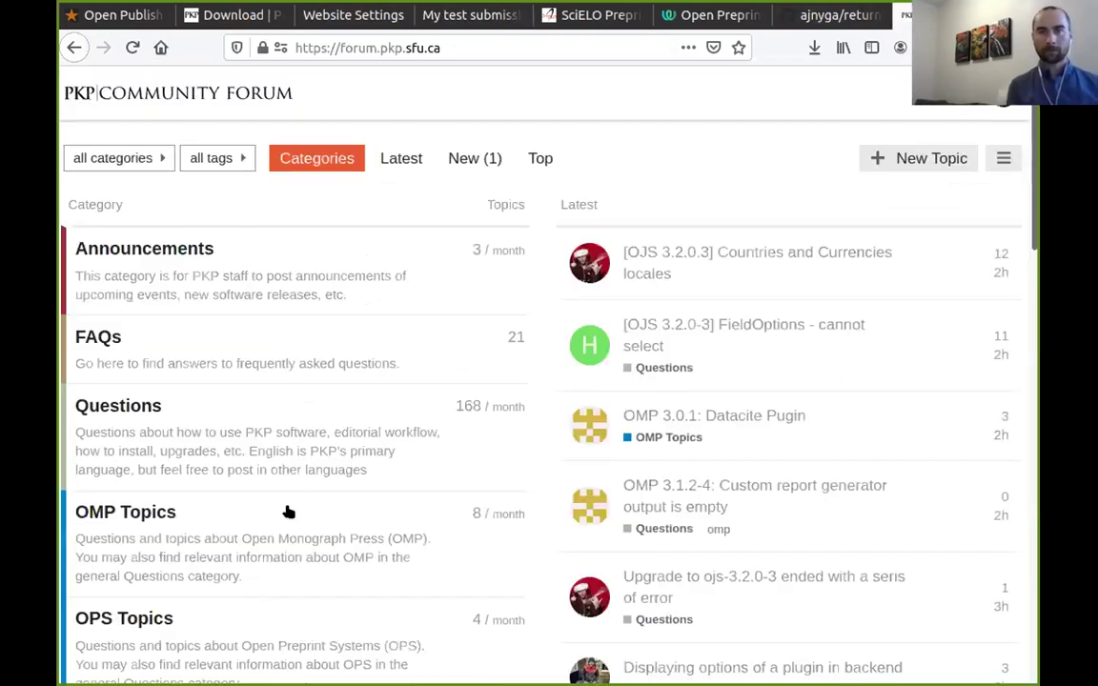
click(477, 46)
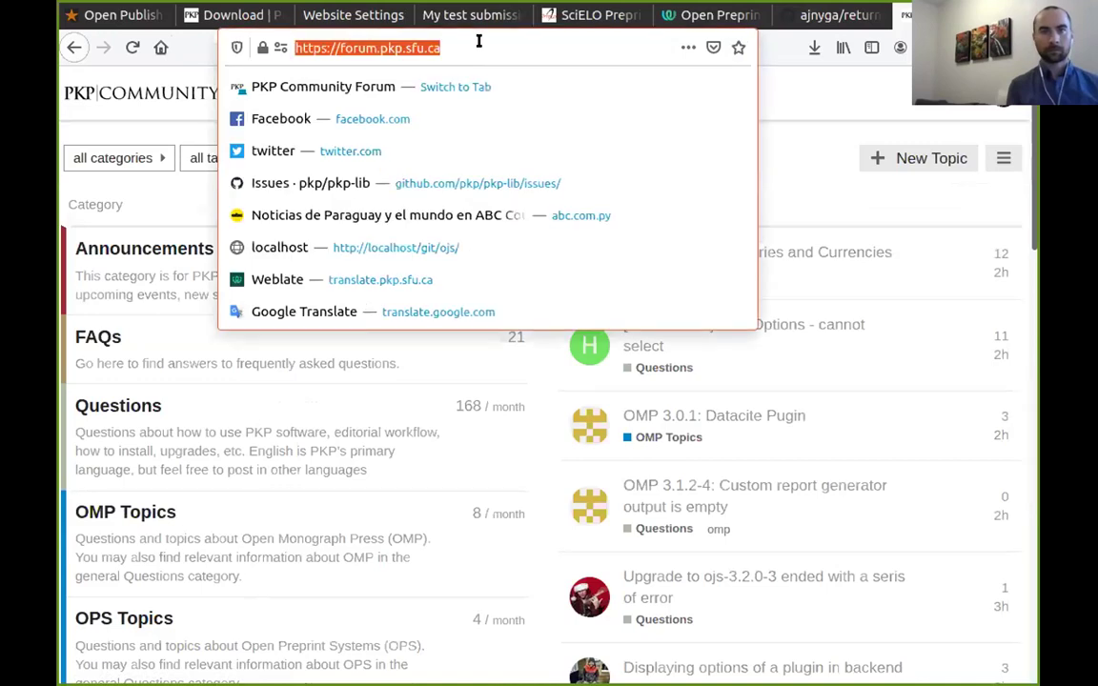
click(293, 480)
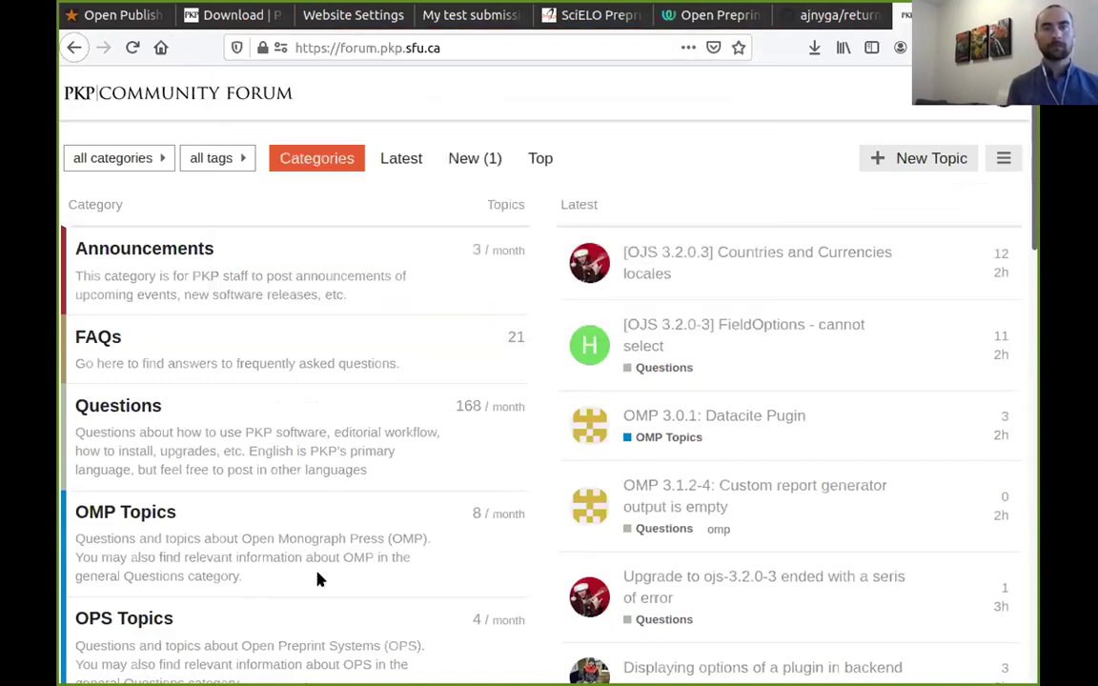